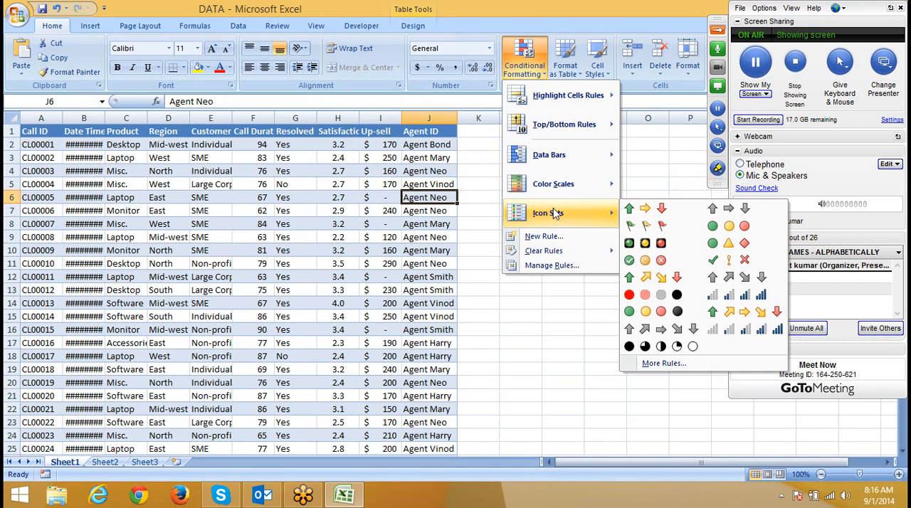
mouse_move(560, 168)
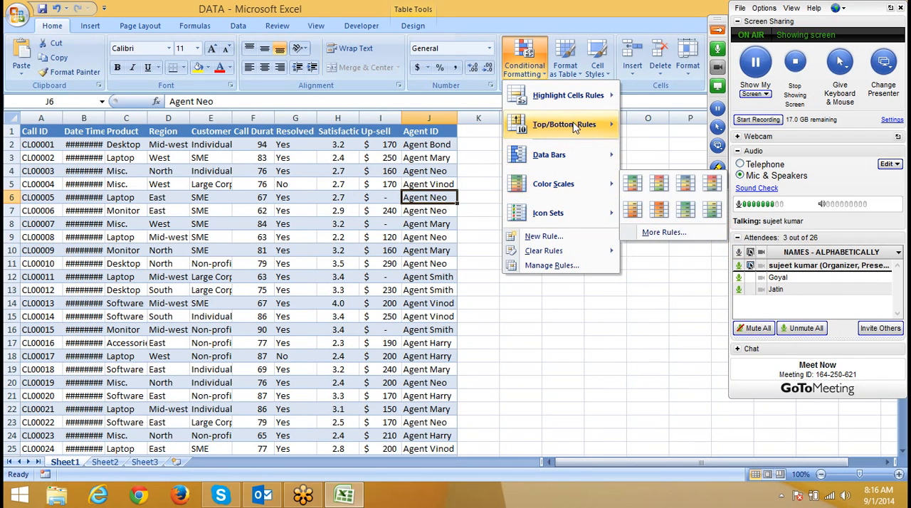
mouse_move(572, 106)
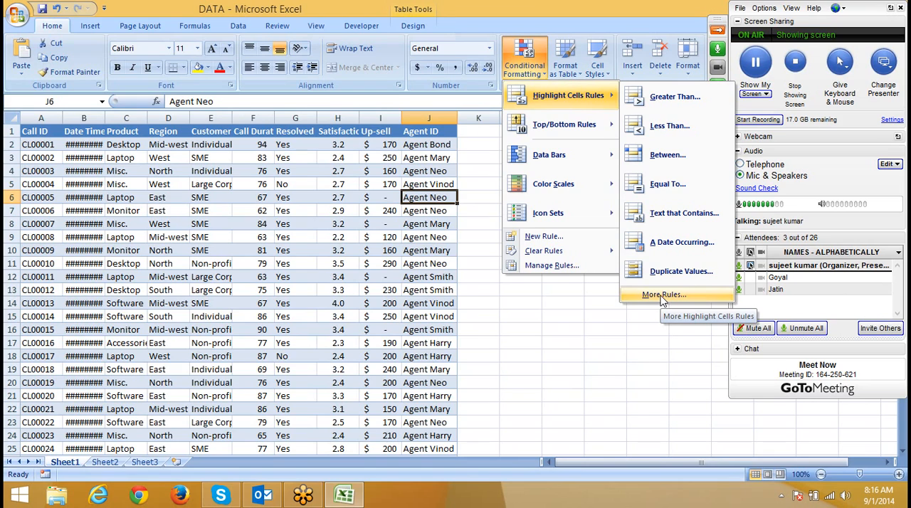
mouse_move(589, 132)
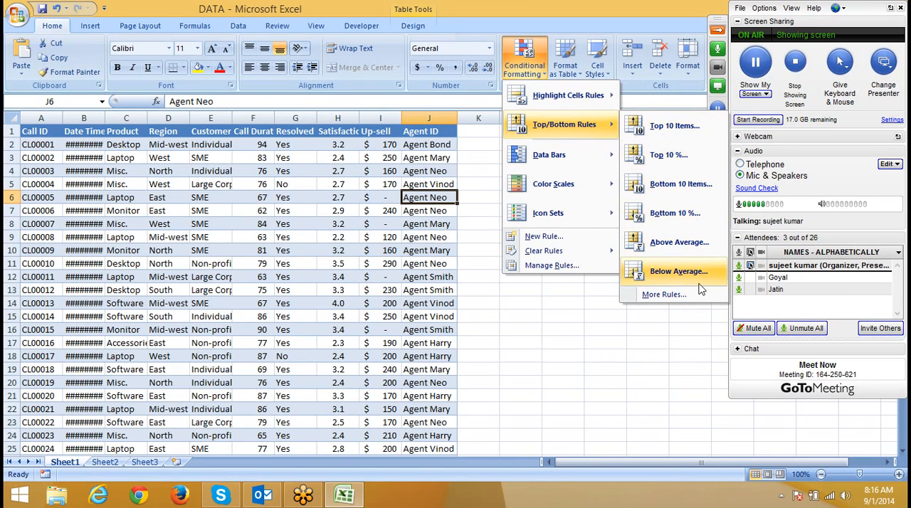
mouse_move(587, 158)
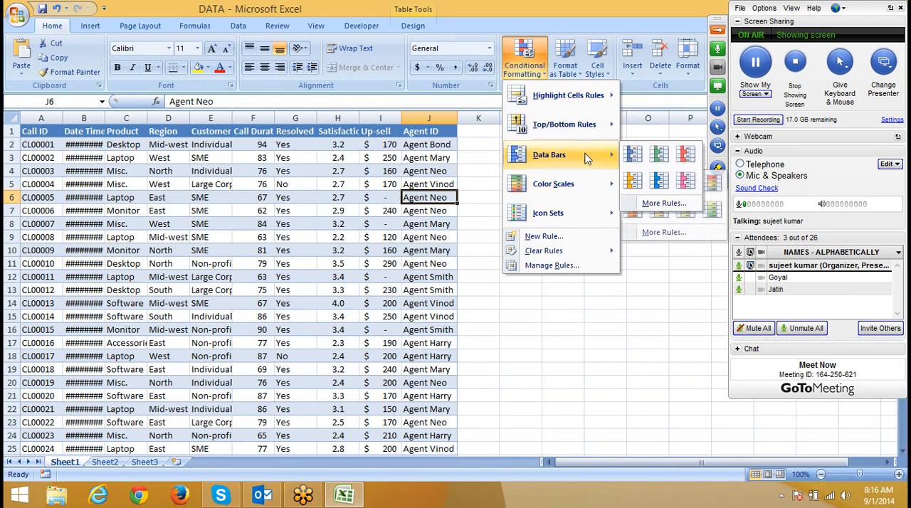
mouse_move(586, 185)
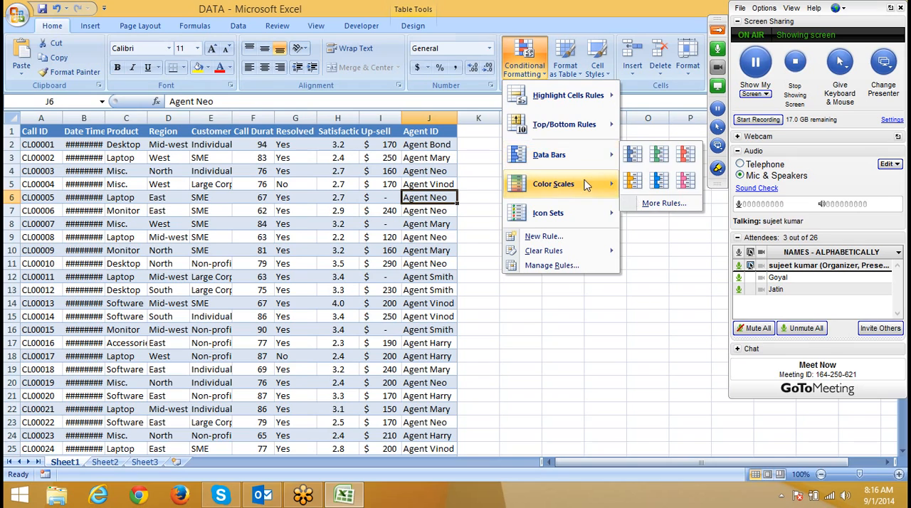
mouse_move(615, 220)
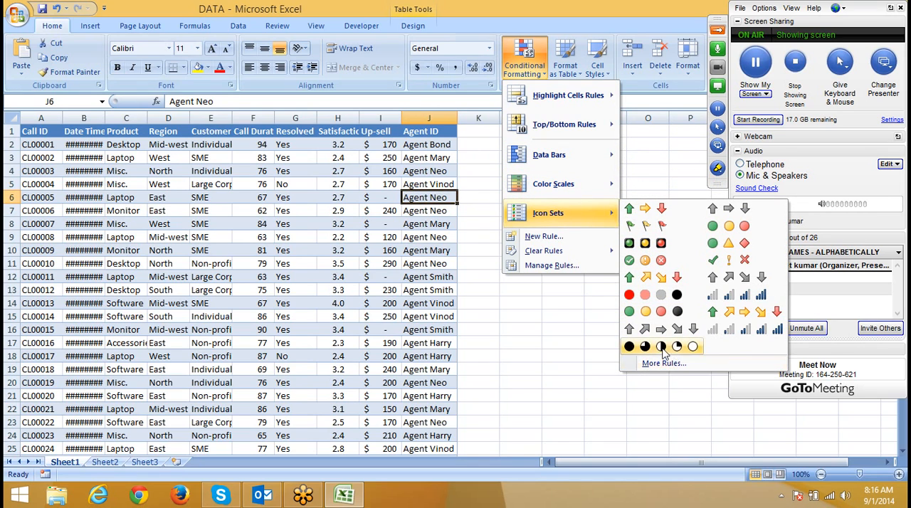
Step: Widen the Date Time column to fit its contents
click(76, 173)
click(41, 145)
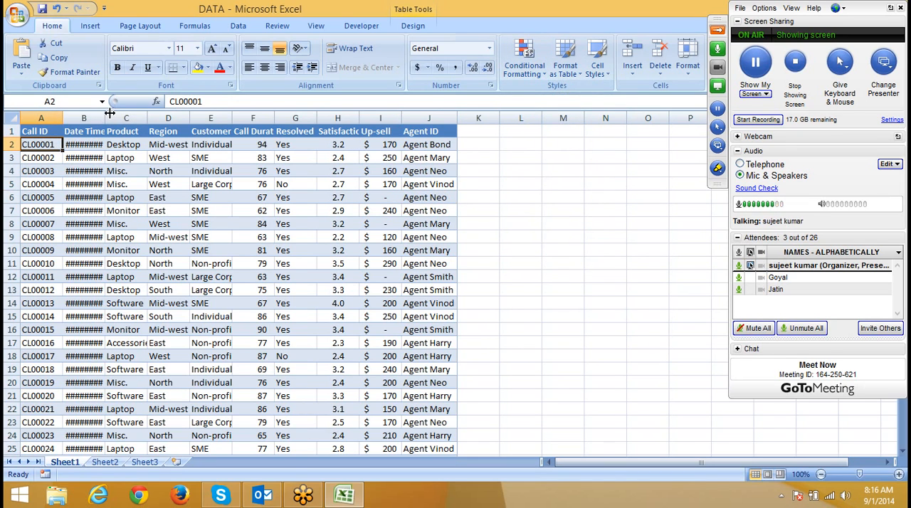
double_click(109, 113)
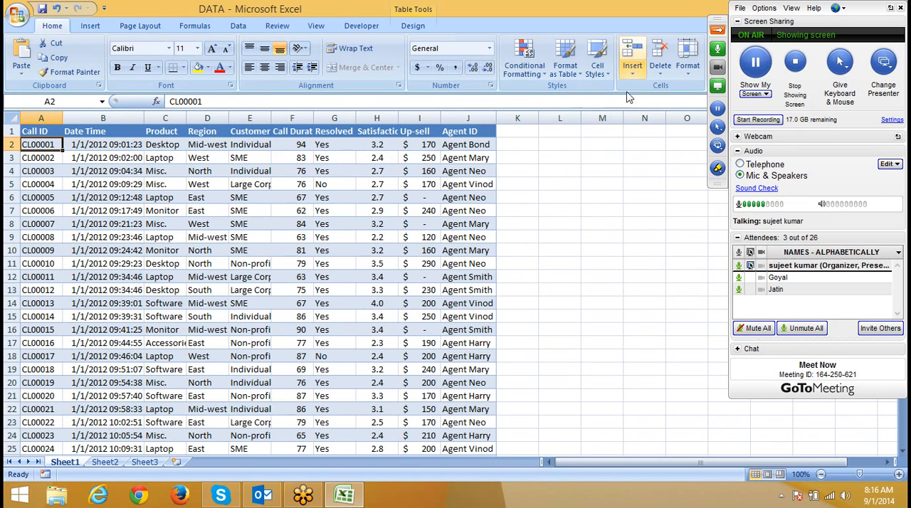
Step: Start a new conditional formatting rule for cell A2 with the rule type Format only cells that contain
click(536, 77)
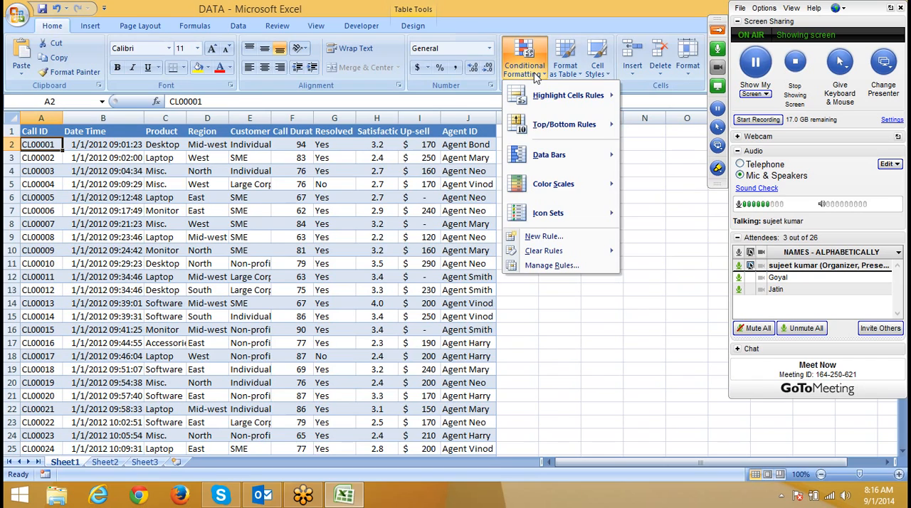
mouse_move(541, 94)
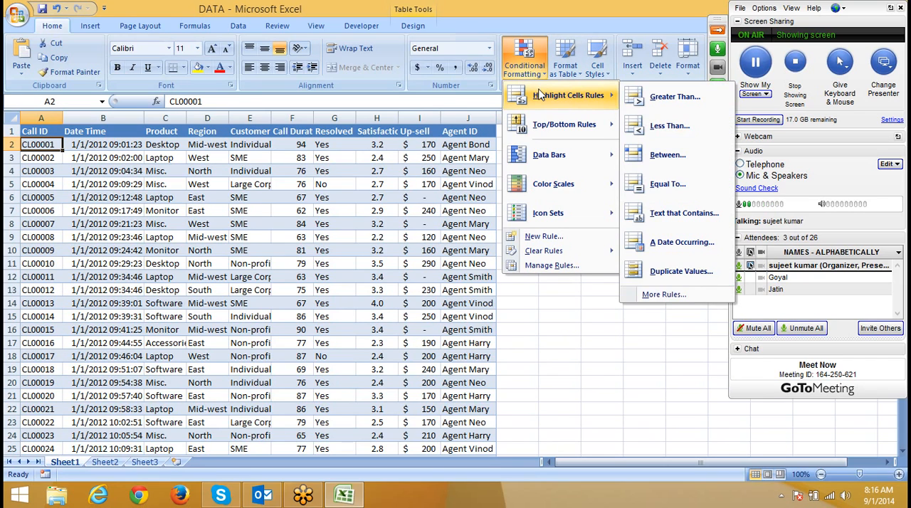
mouse_move(525, 122)
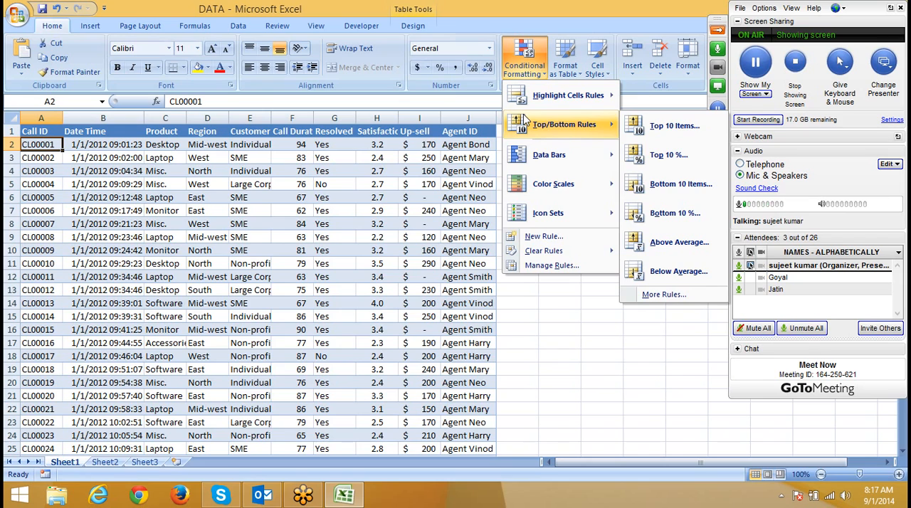
mouse_move(539, 156)
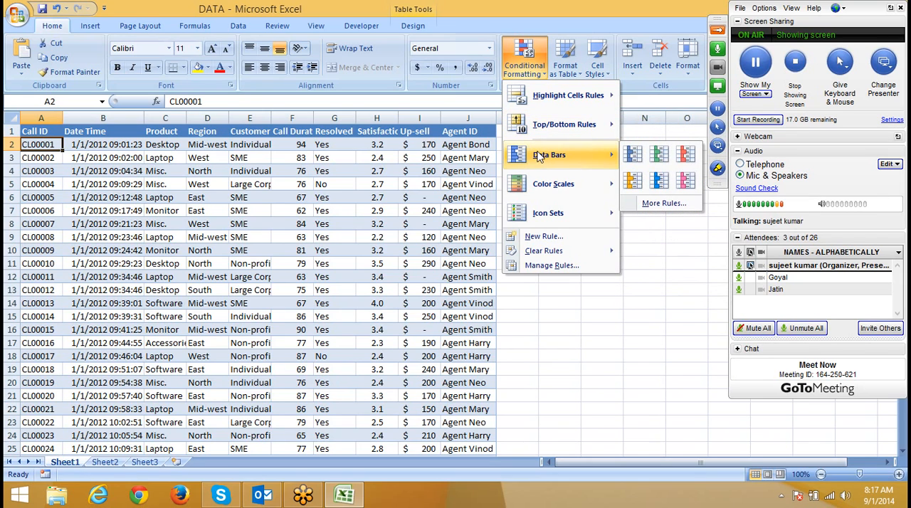
mouse_move(559, 205)
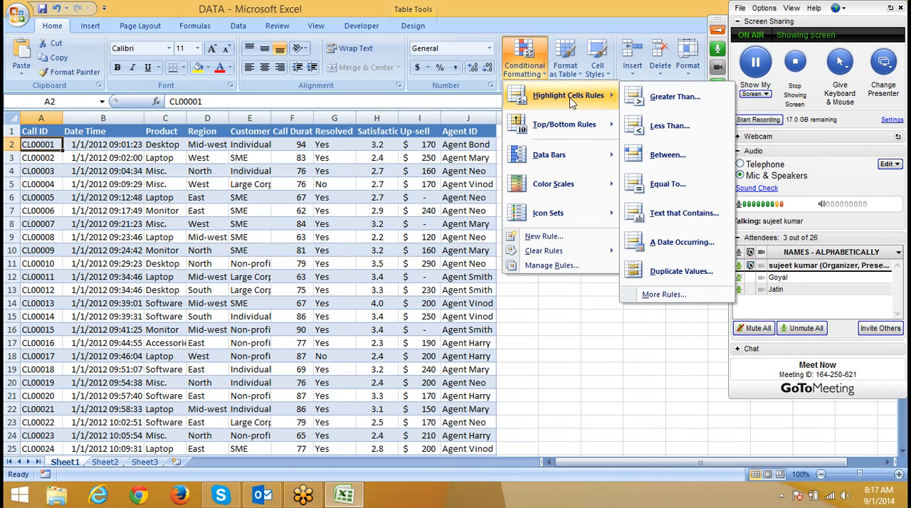
click(546, 237)
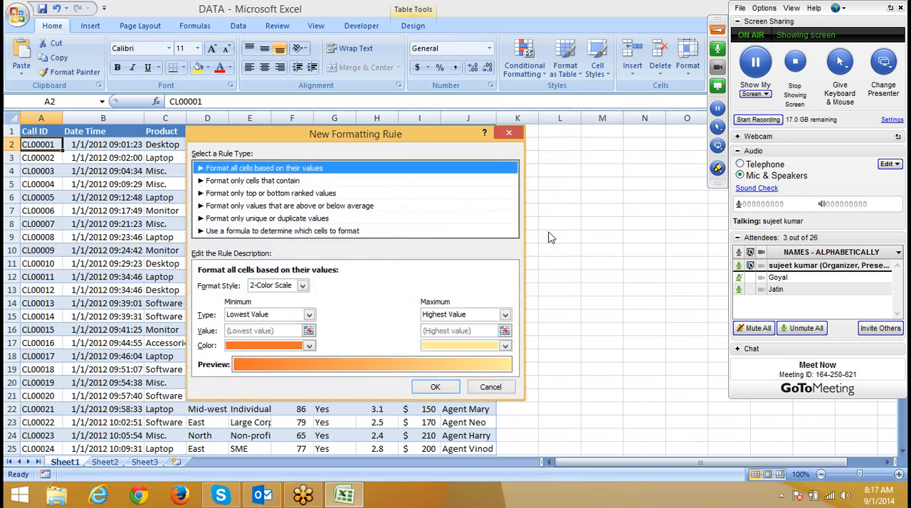
drag(250, 132, 364, 116)
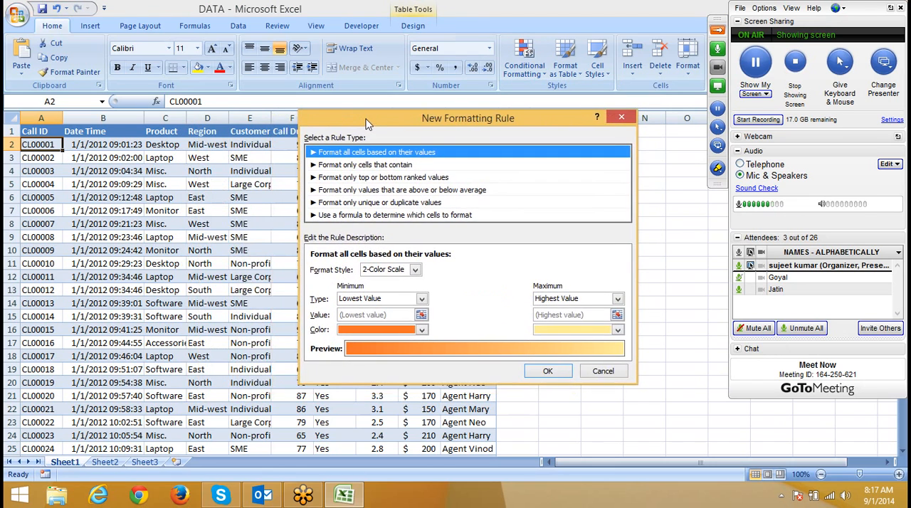
click(336, 165)
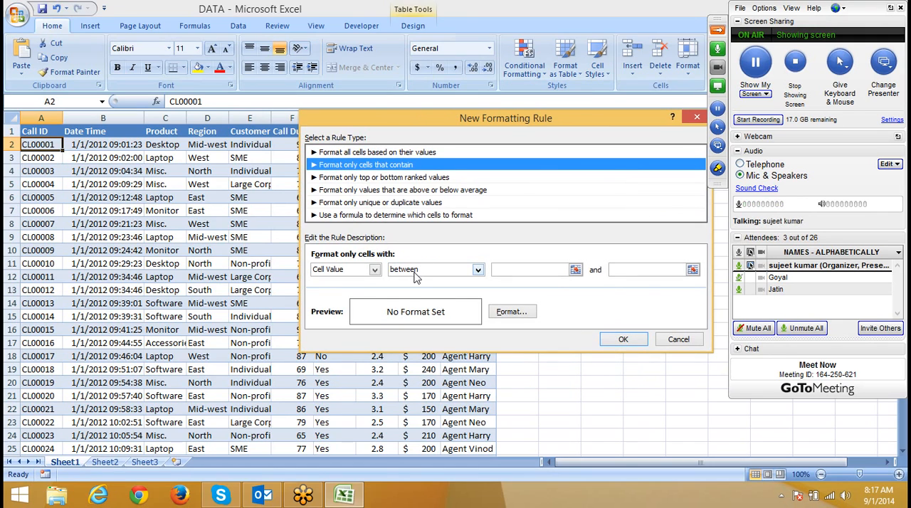
Step: Try the rule's cell value condition with the not between, equal to and not equal to comparisons
click(417, 277)
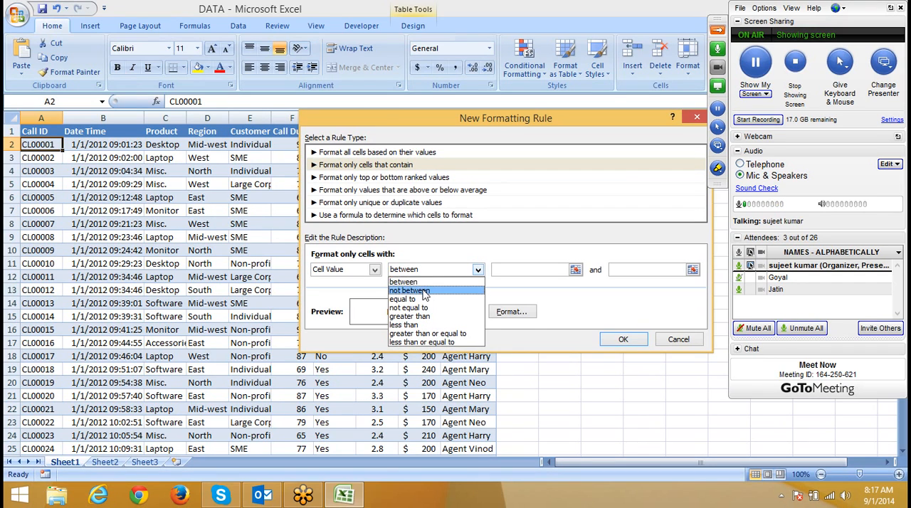
click(422, 291)
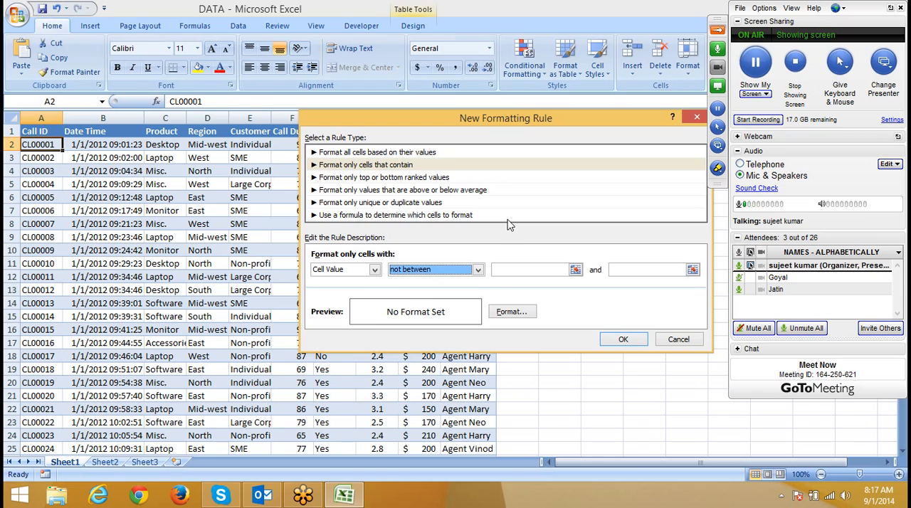
click(562, 270)
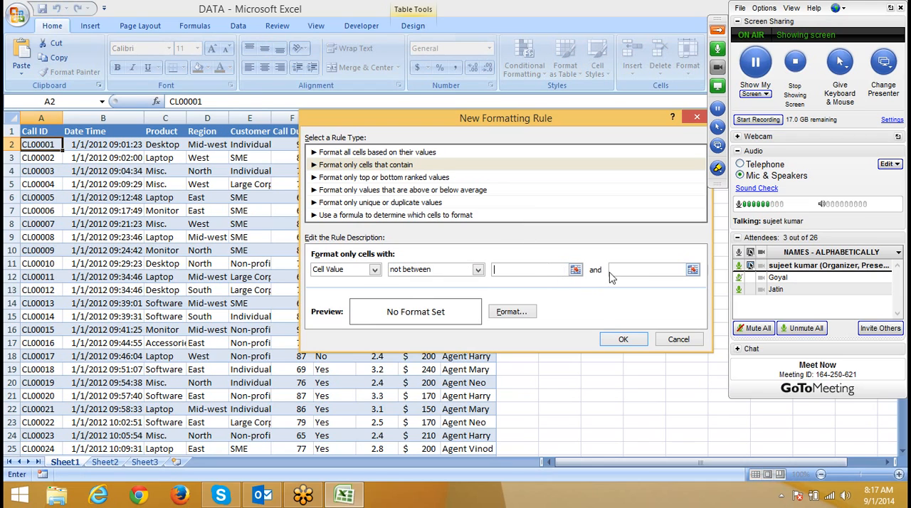
click(633, 269)
click(427, 270)
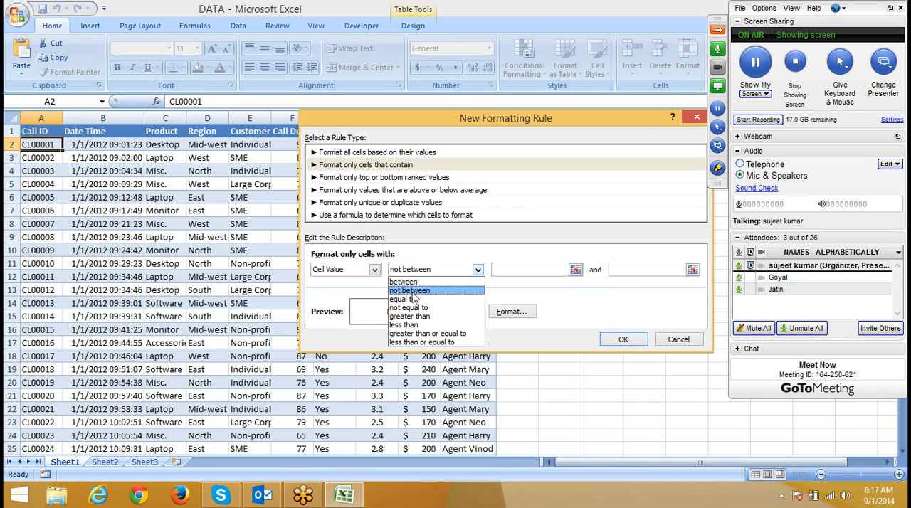
click(415, 299)
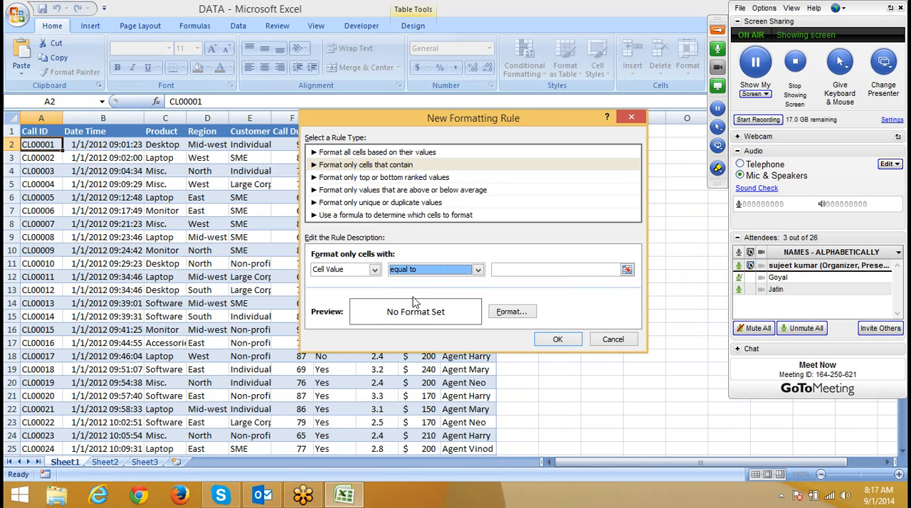
click(496, 269)
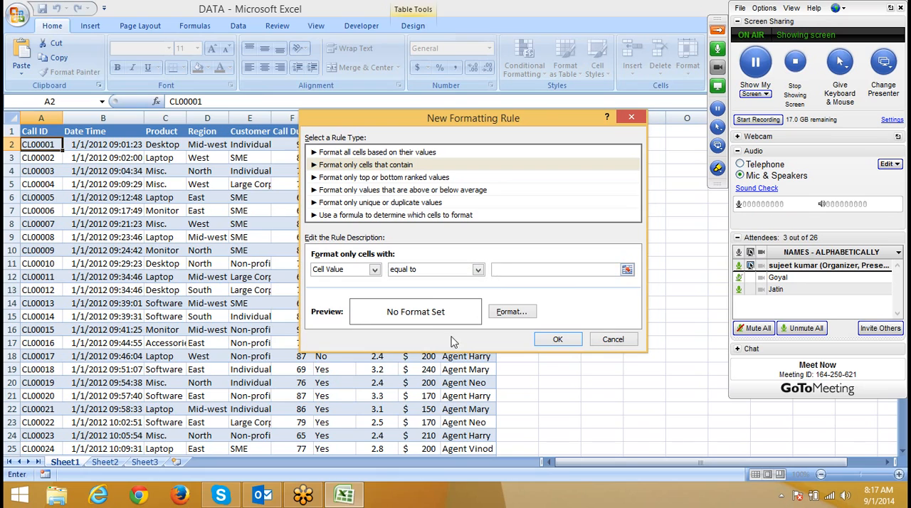
click(447, 271)
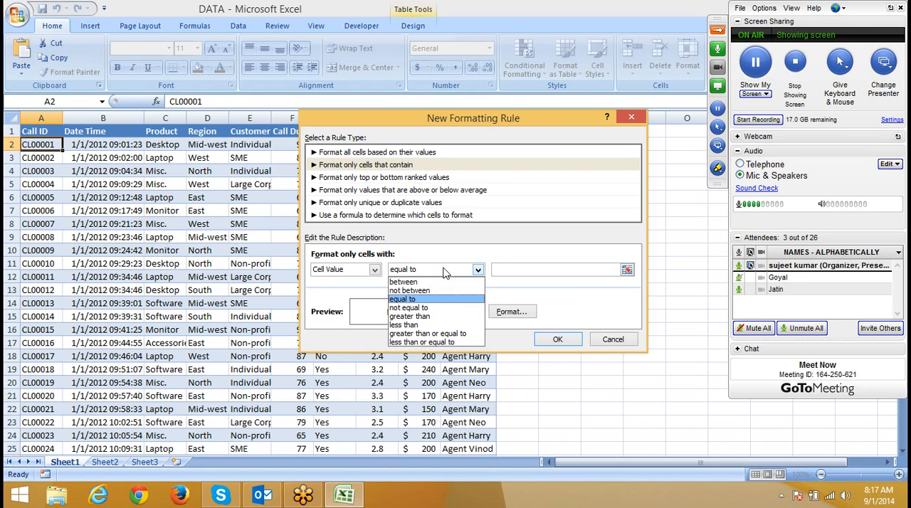
click(440, 309)
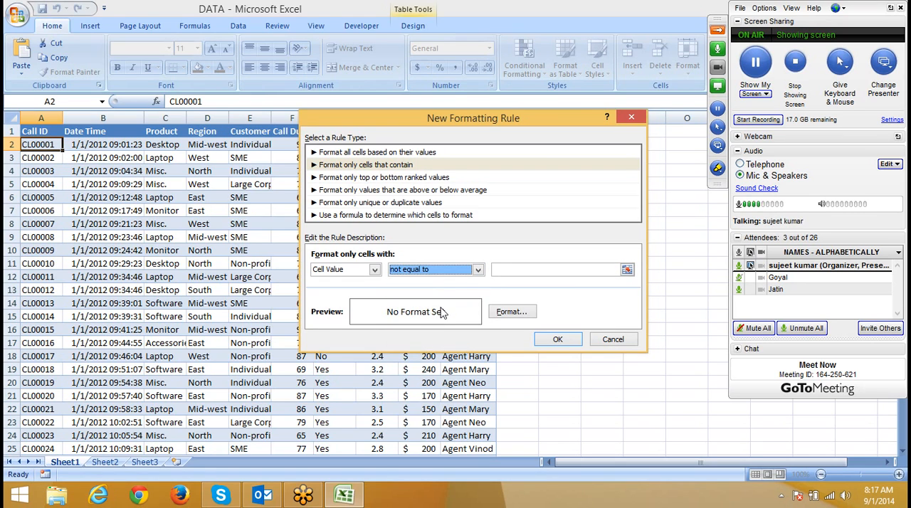
click(445, 274)
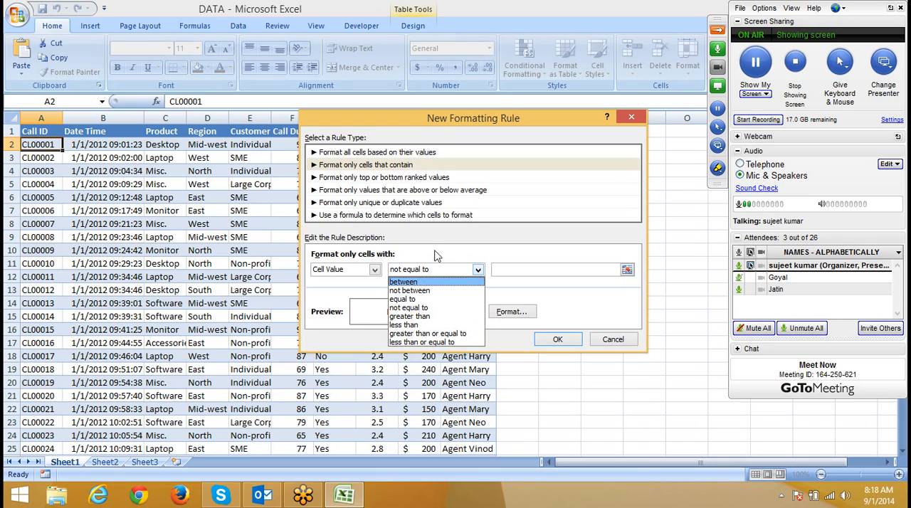
click(372, 299)
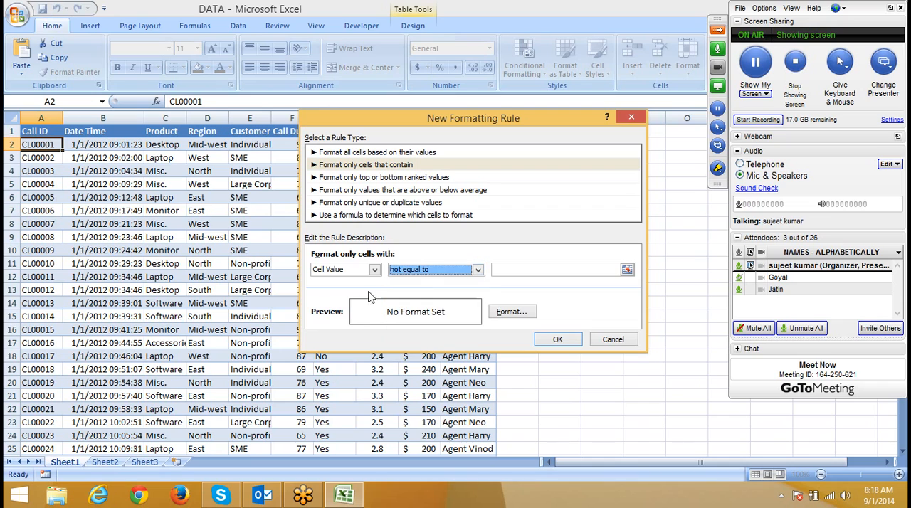
Step: Switch the rule's condition to Specific Text, then discard the new rule
click(372, 271)
click(362, 290)
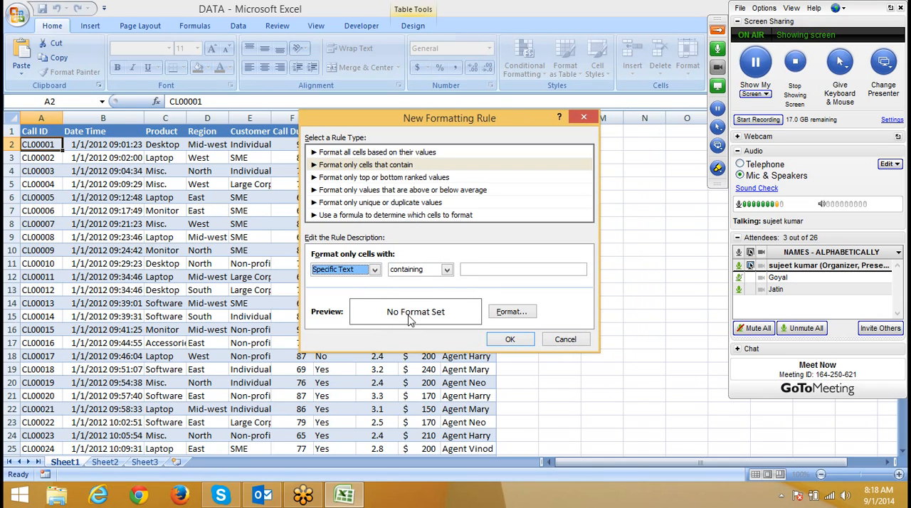
click(411, 273)
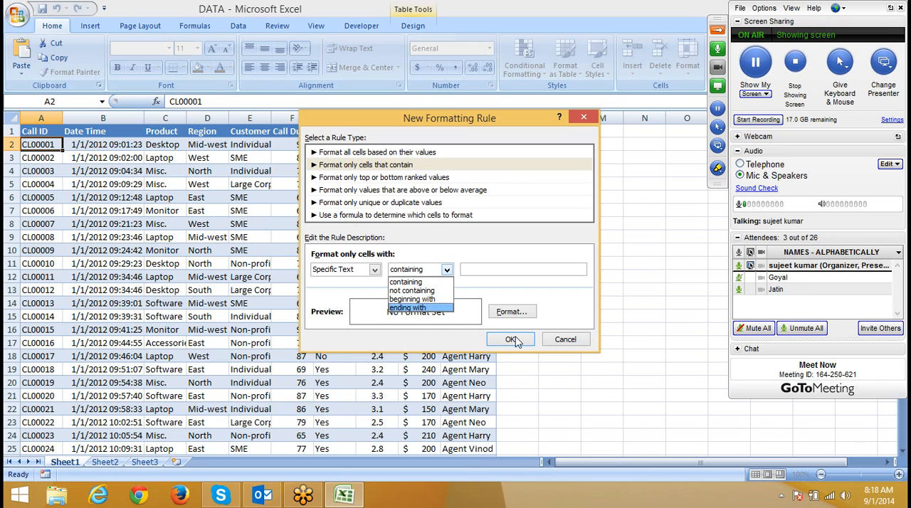
click(562, 341)
click(563, 341)
Step: Start a new conditional formatting rule for the Region column with the rule type Format only cells that contain
click(176, 119)
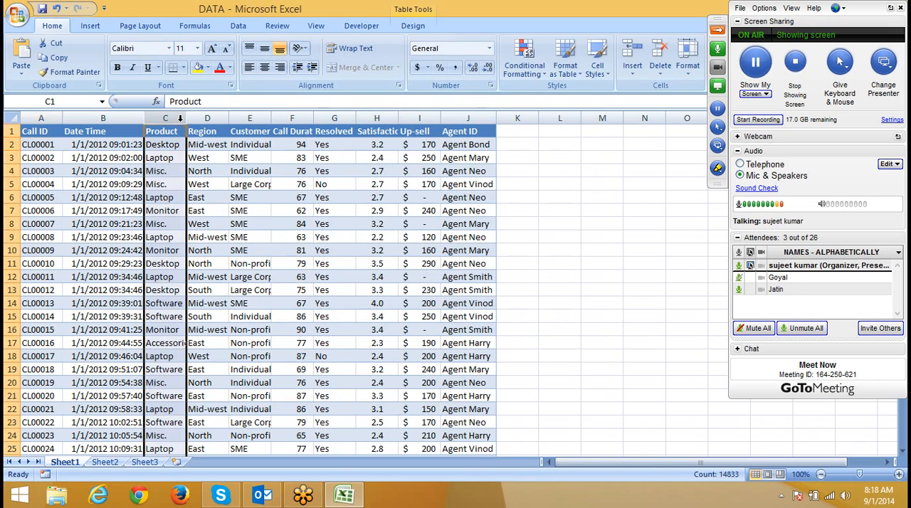
click(213, 176)
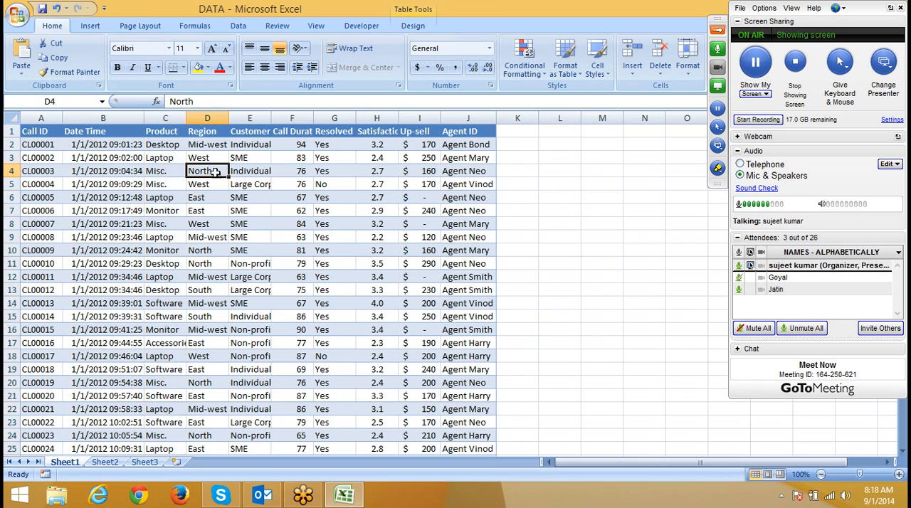
click(219, 126)
click(219, 119)
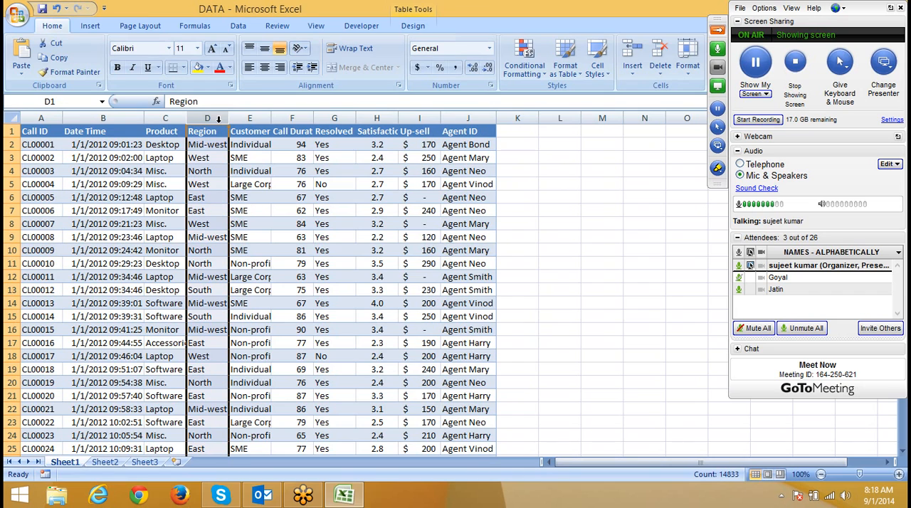
click(525, 60)
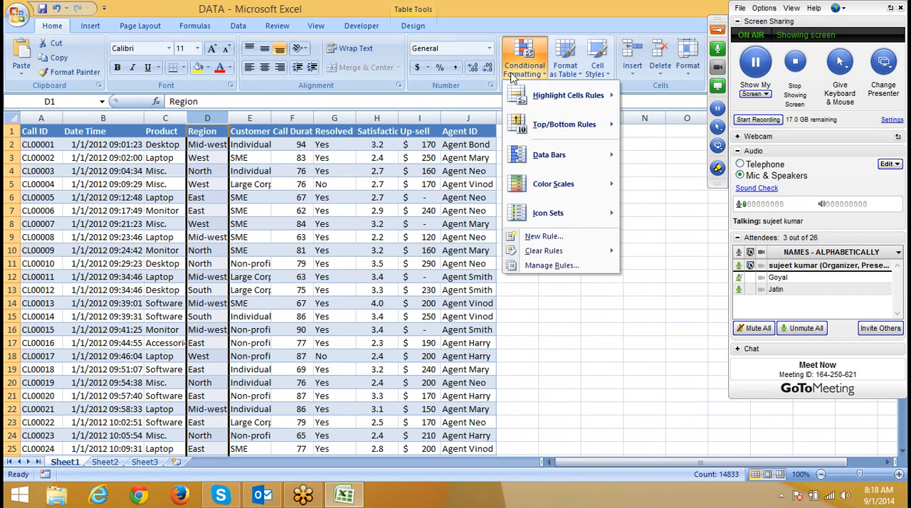
click(543, 236)
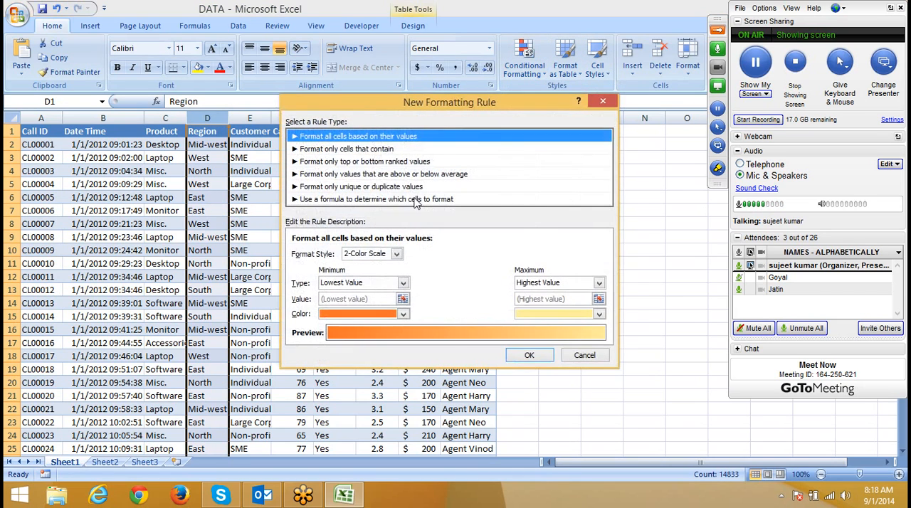
click(323, 151)
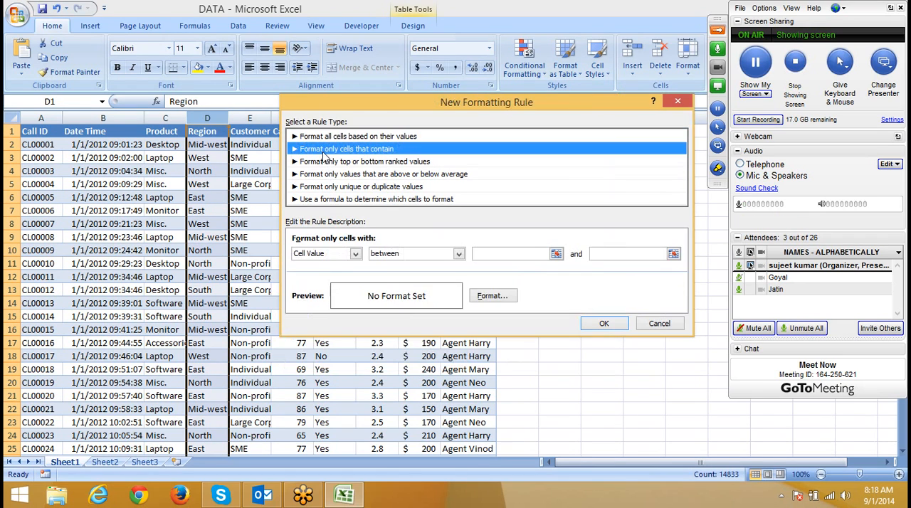
Step: Set the rule's condition to Specific Text beginning with N
click(355, 254)
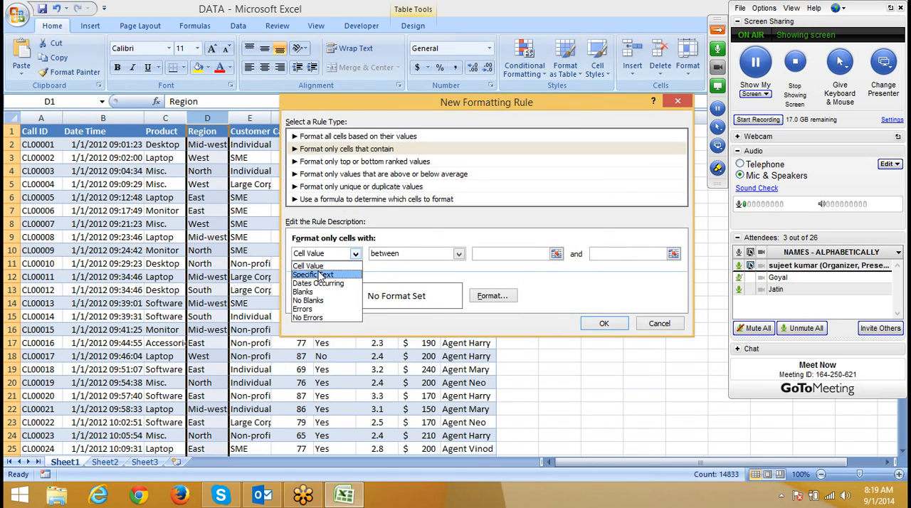
click(321, 273)
click(385, 258)
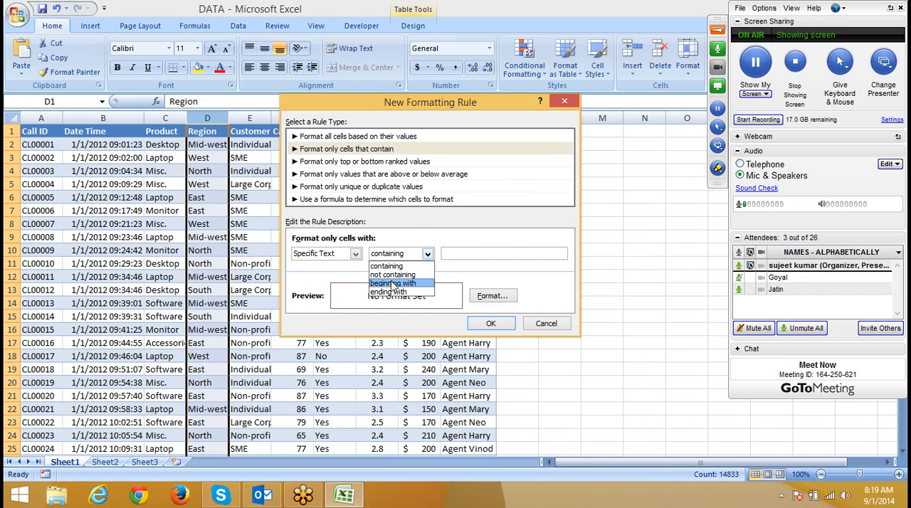
click(393, 286)
click(479, 250)
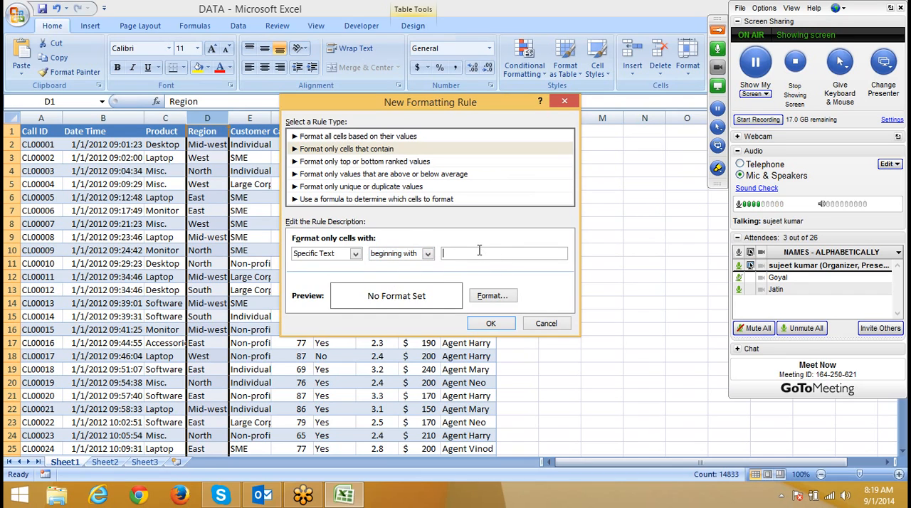
text(N)
Step: Change the Specific Text condition to ending with t
click(384, 255)
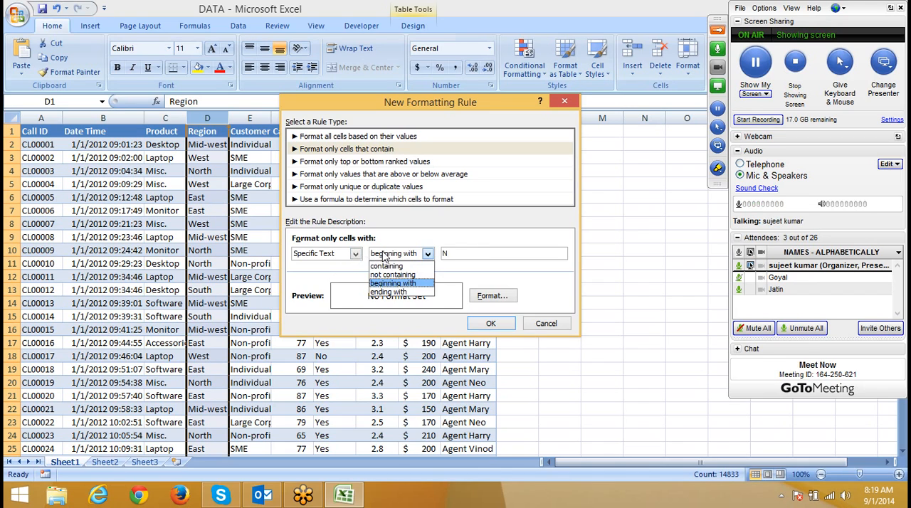
click(388, 292)
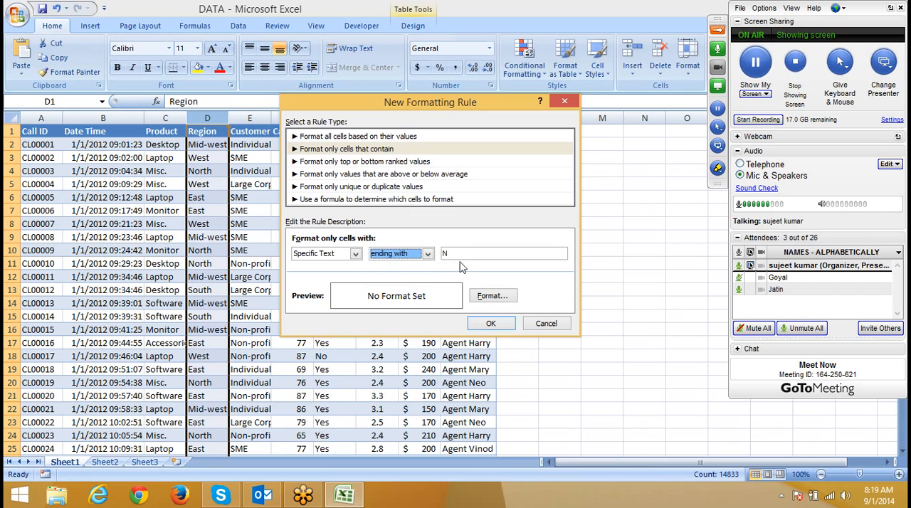
double_click(444, 254)
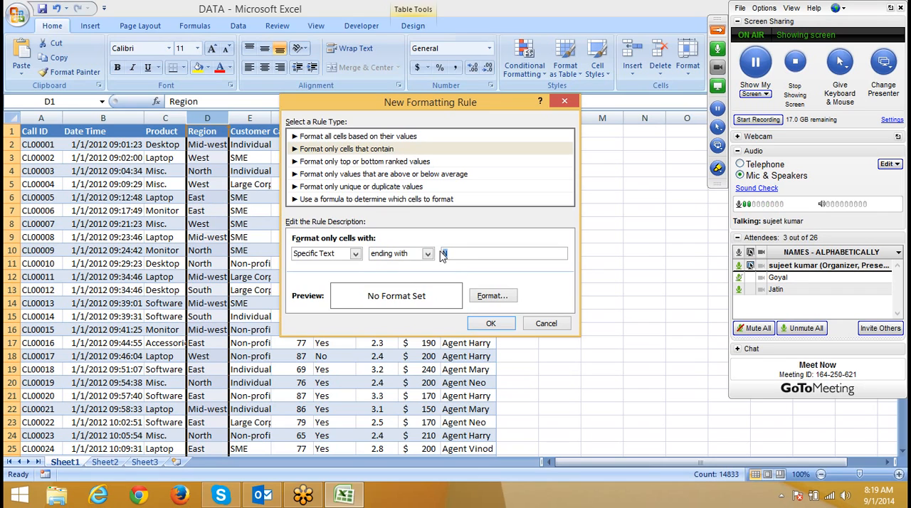
text(t)
Step: Try the Dates Occurring condition and its period options, switch the condition to Blanks, then discard the rule
click(396, 259)
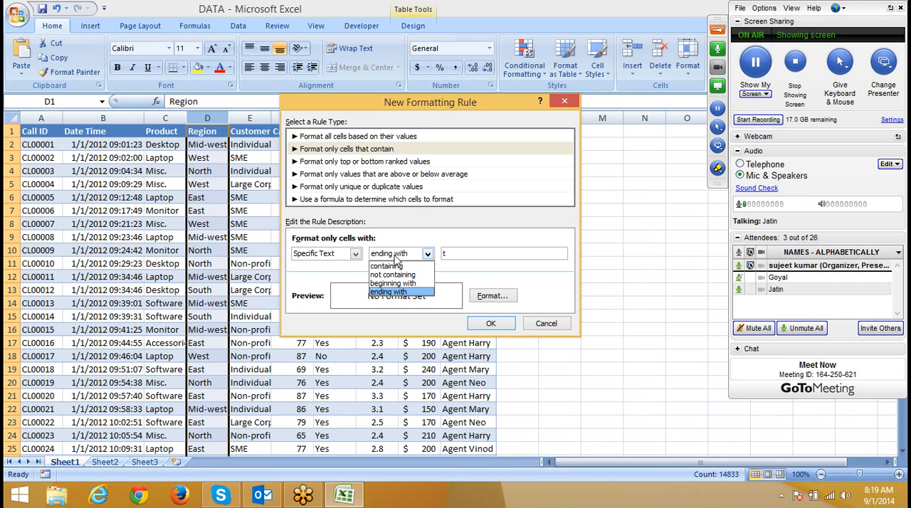
click(311, 265)
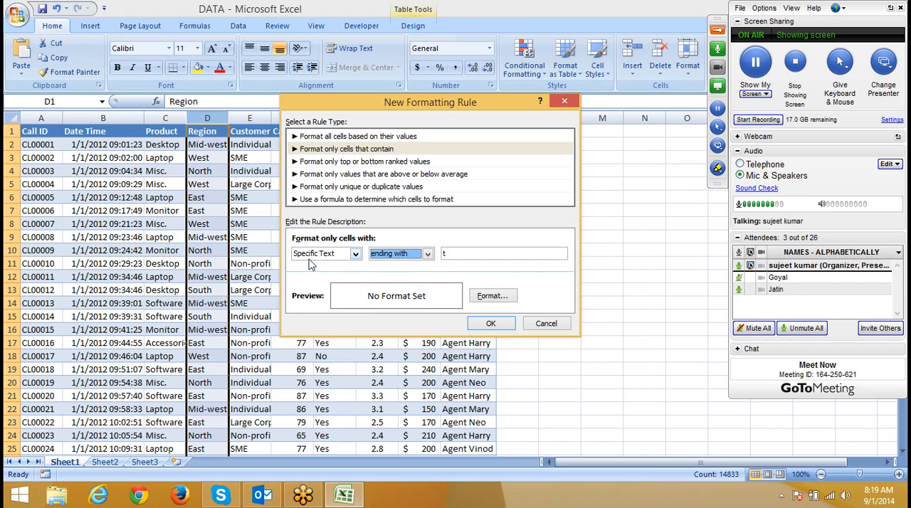
click(313, 255)
click(312, 287)
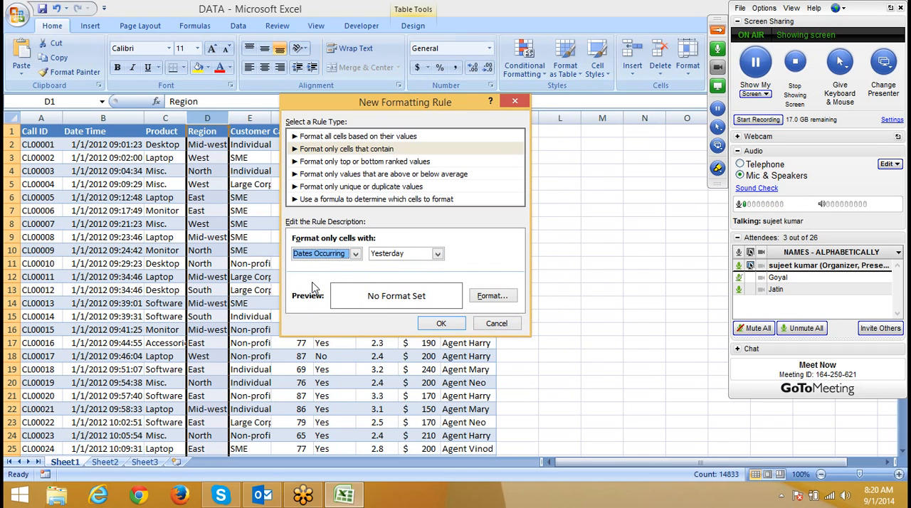
click(385, 259)
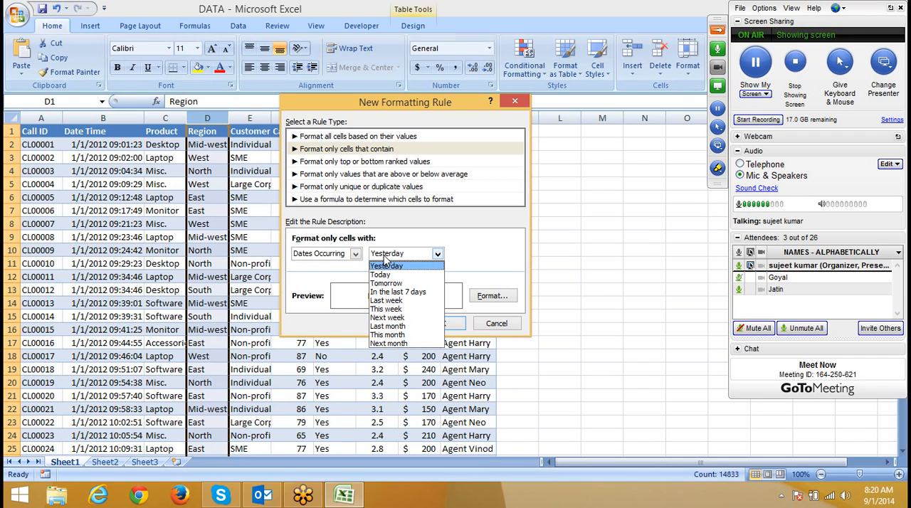
click(316, 277)
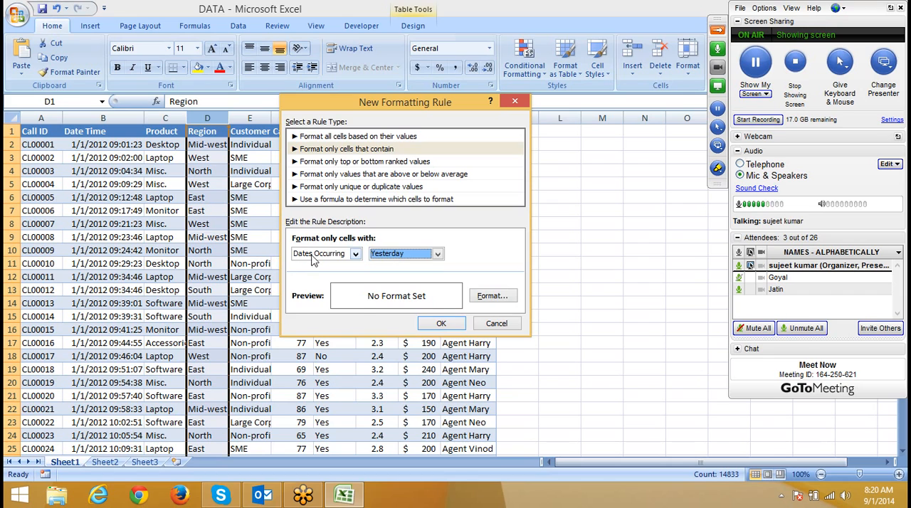
click(317, 258)
click(313, 294)
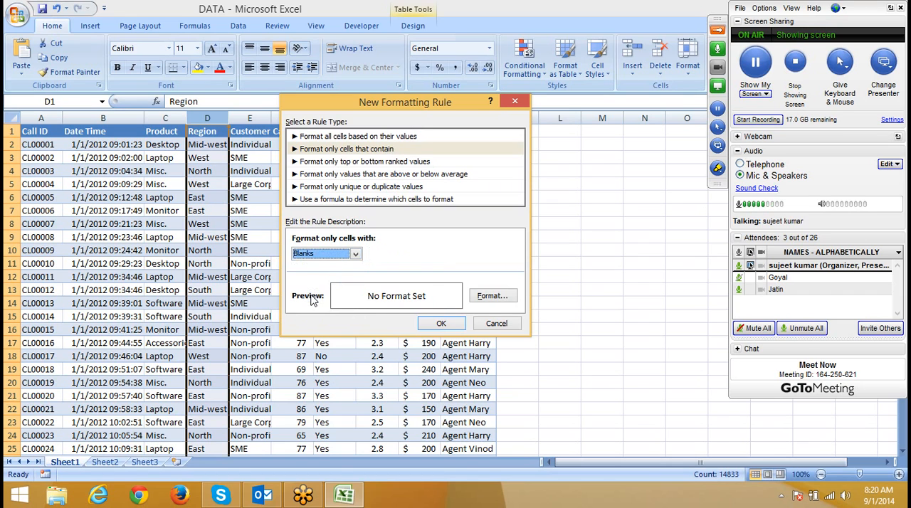
click(492, 322)
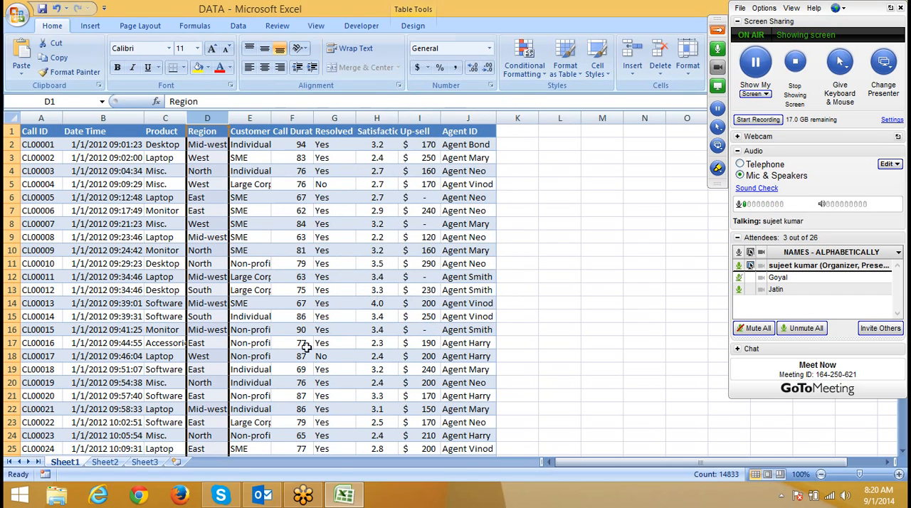
Step: Clear the Satisfaction Ratio values in cells H7 and H11
click(344, 316)
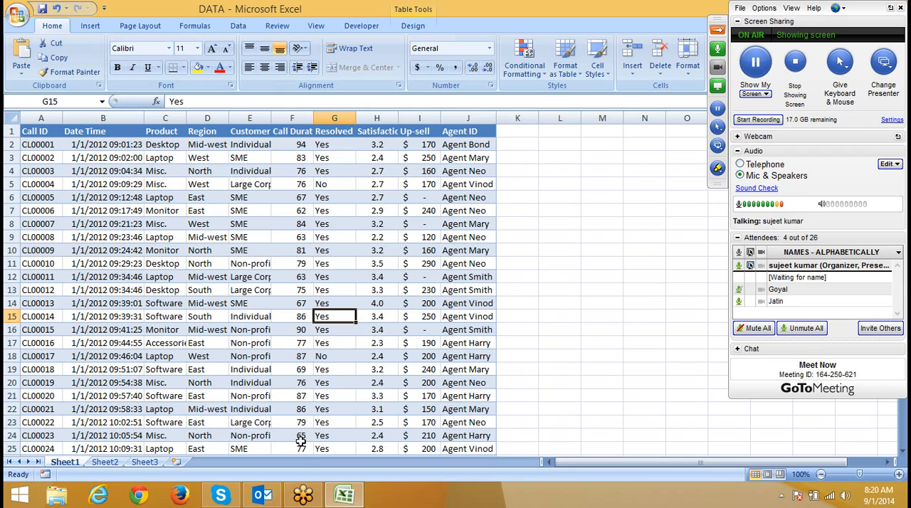
click(388, 213)
key(Delete)
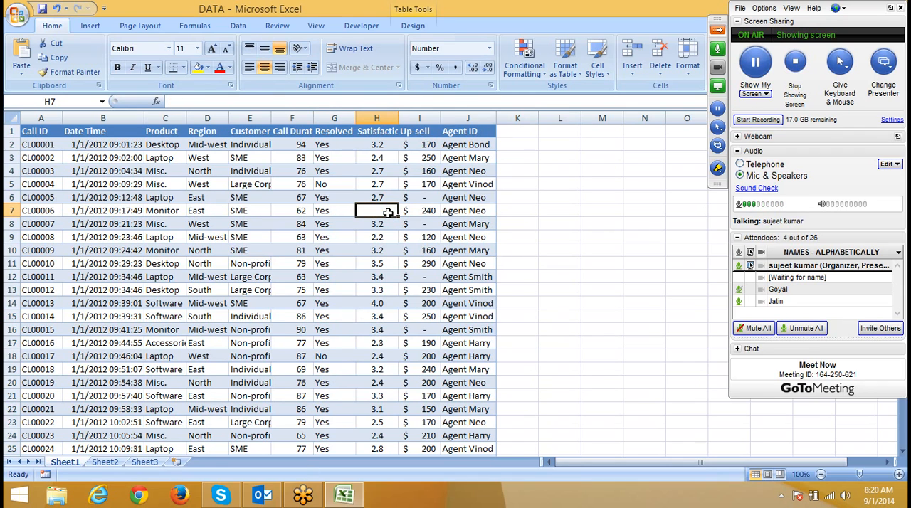
key(Down)
key(Down)
key(Down)
key(Down)
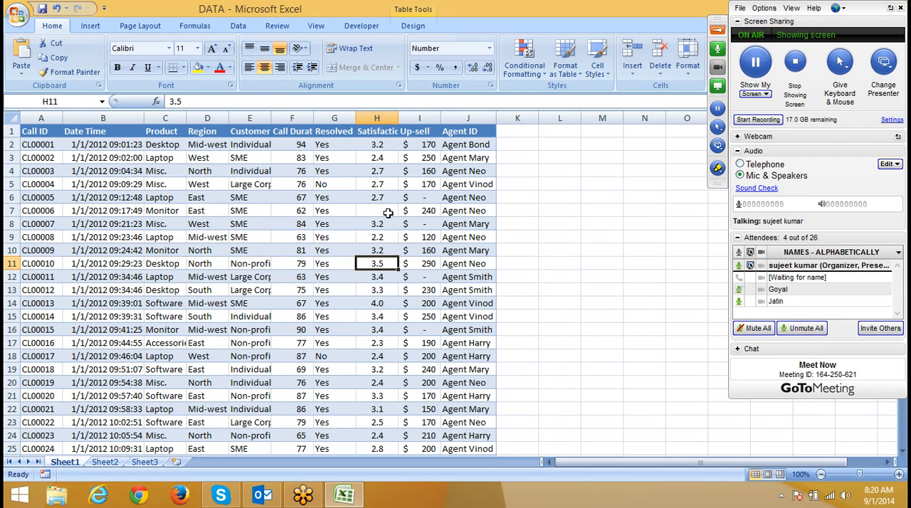
key(Delete)
Step: Enter 0 as the Satisfaction Ratio in cells H13, H16 and H19
key(Down)
key(Down)
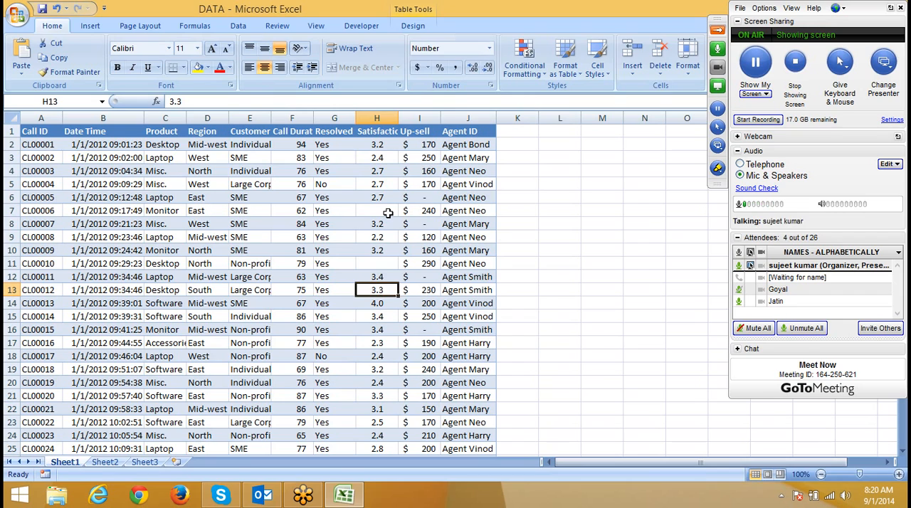
text(0)
key(Down)
key(Down)
key(Down)
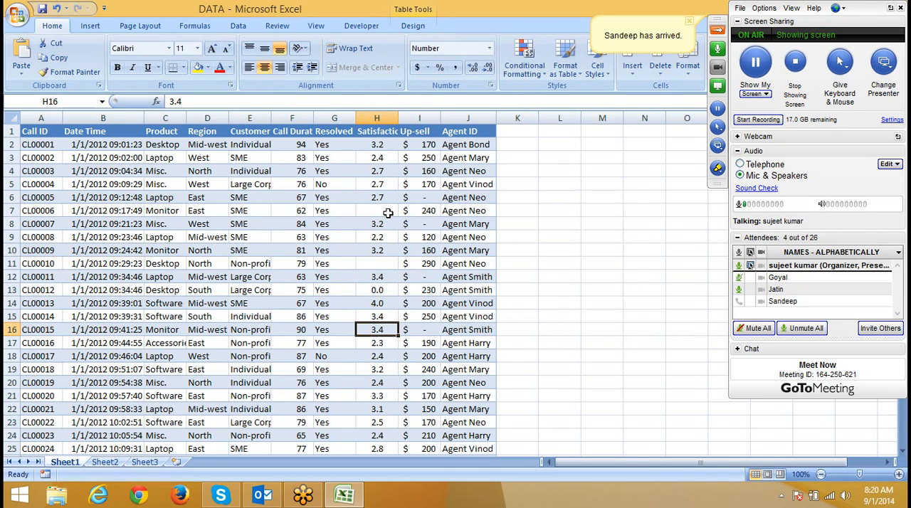
text(0)
key(Down)
key(Down)
key(Down)
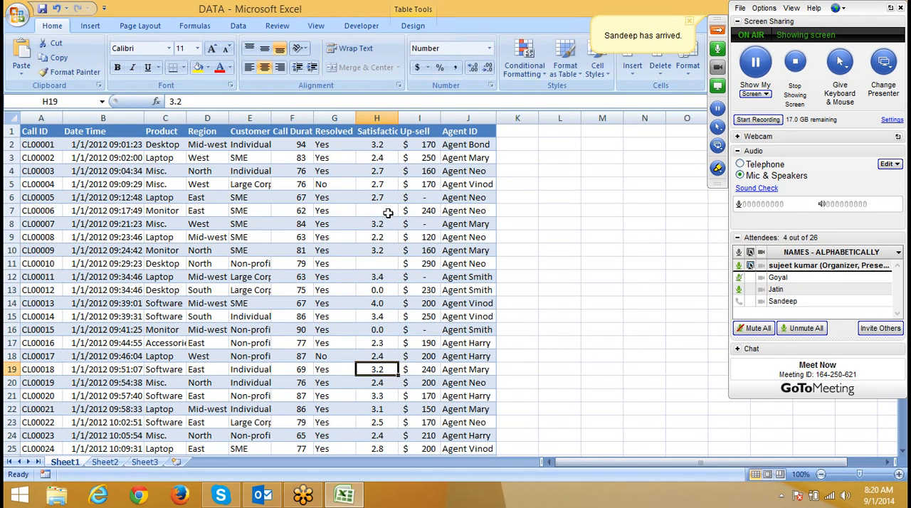
text(0)
key(Down)
key(Down)
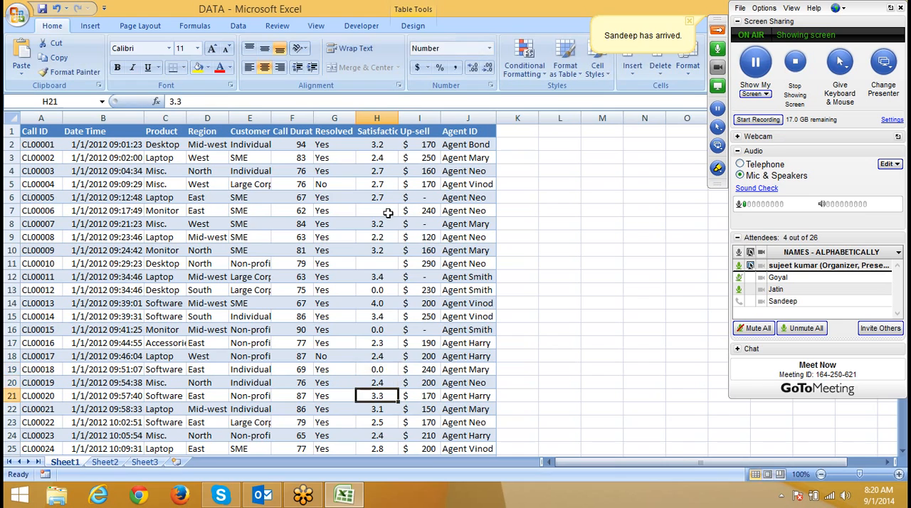
Step: In GoToMeeting, change the audio mode to provide VoIP only and switch all participants to it
click(891, 163)
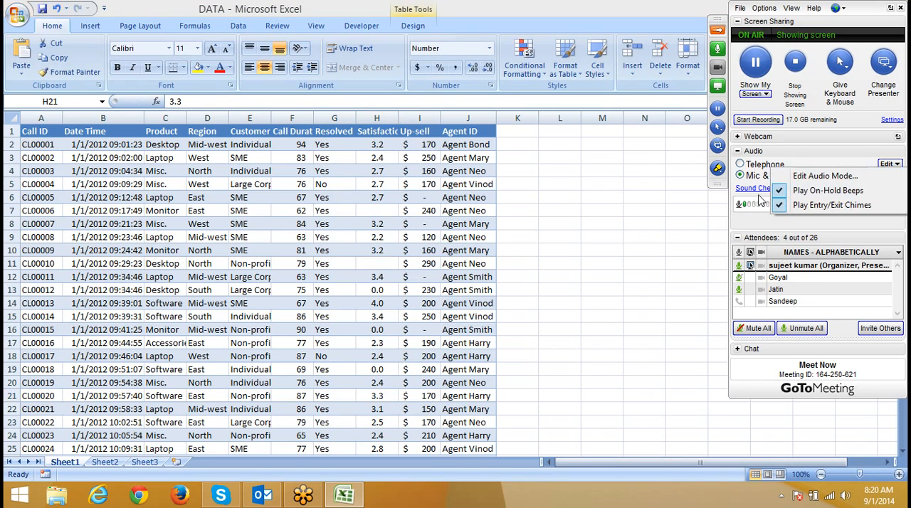
click(799, 180)
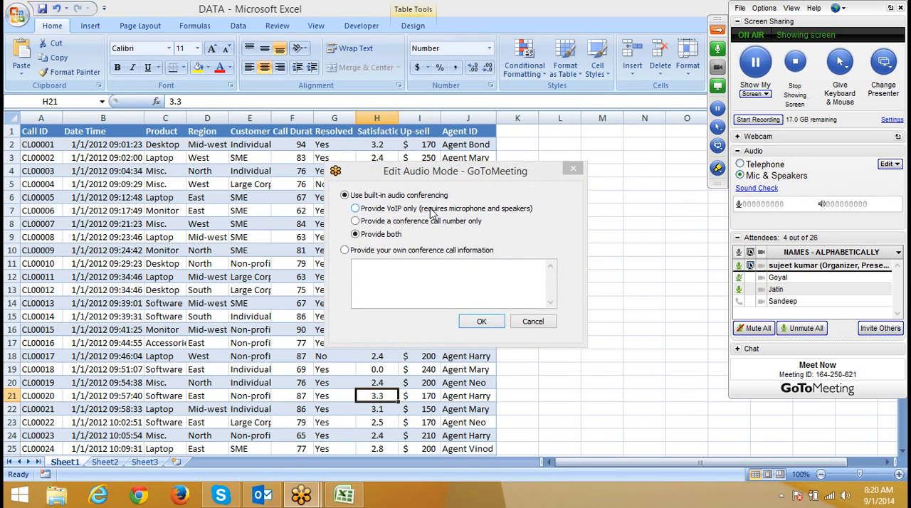
click(481, 321)
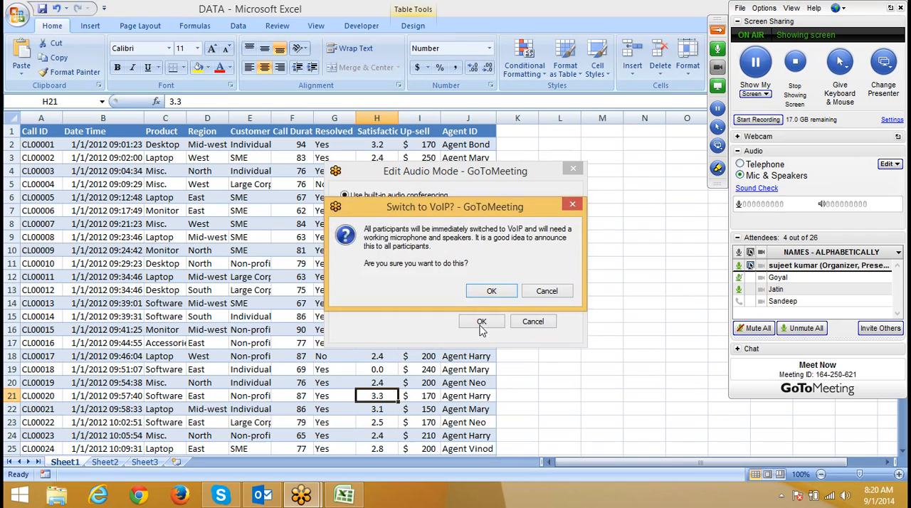
click(496, 293)
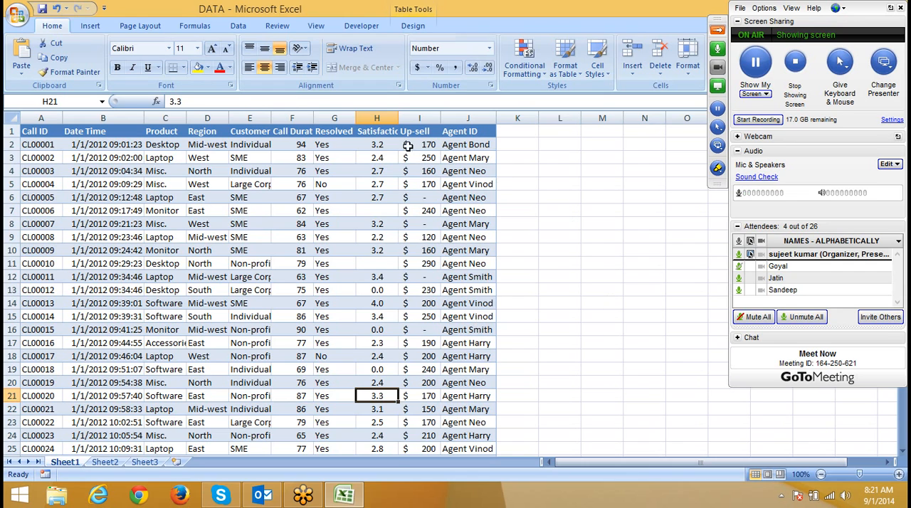
Step: Try an Equal To 0 highlight rule with Light Red Fill with Dark Red Text on the Satisfaction Ratio column, and cancel it
click(390, 119)
click(514, 78)
mouse_move(563, 94)
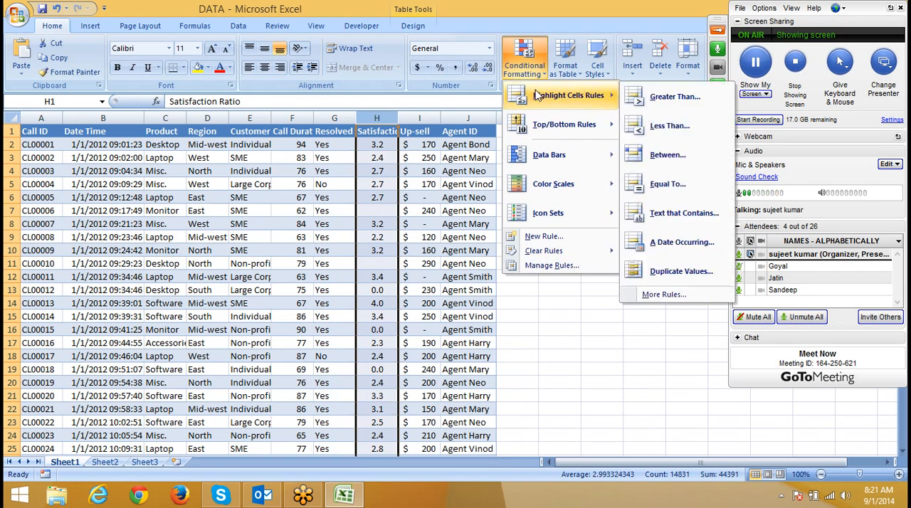
click(670, 183)
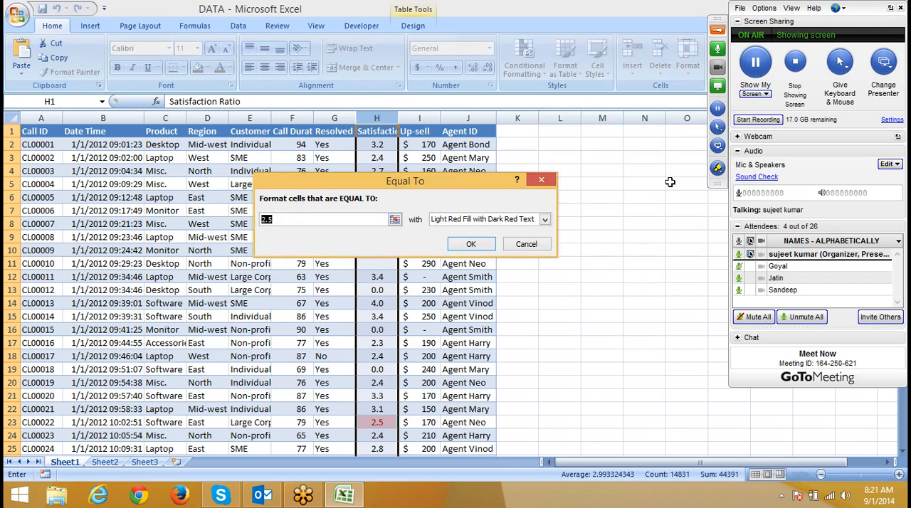
text(0)
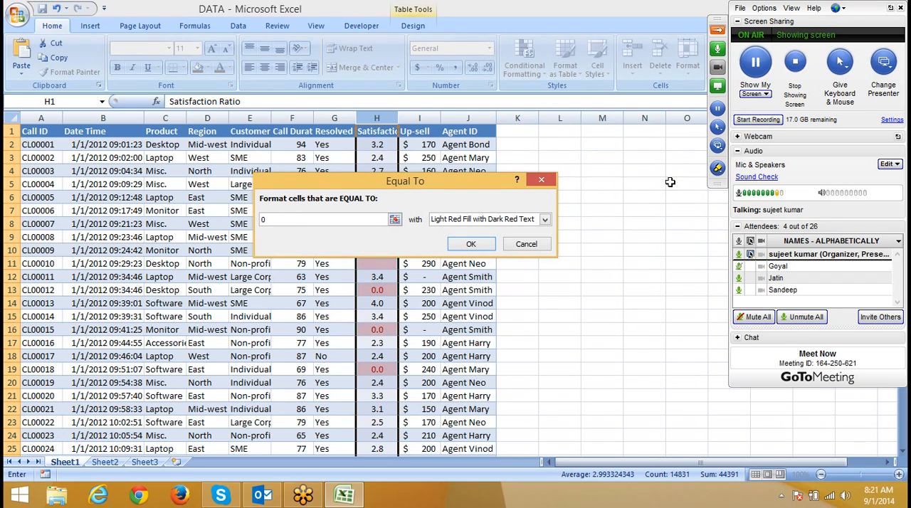
drag(442, 188, 630, 160)
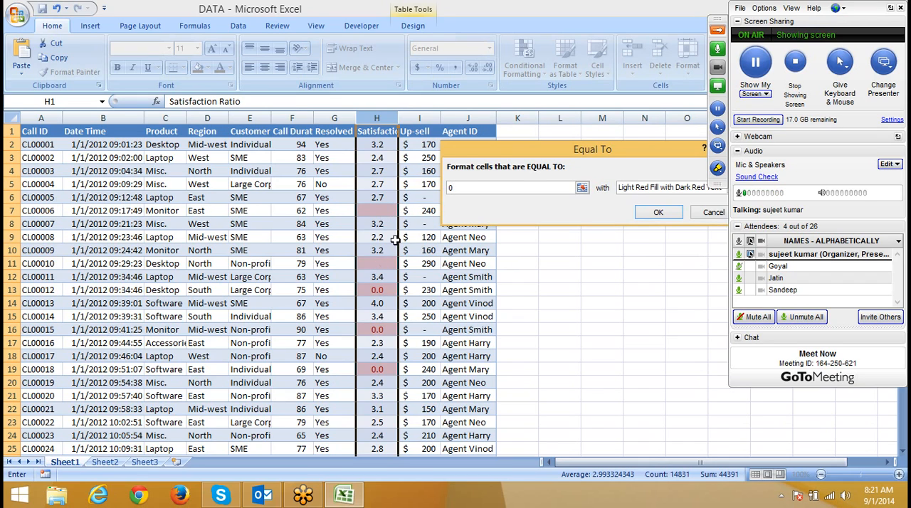
drag(467, 152, 455, 207)
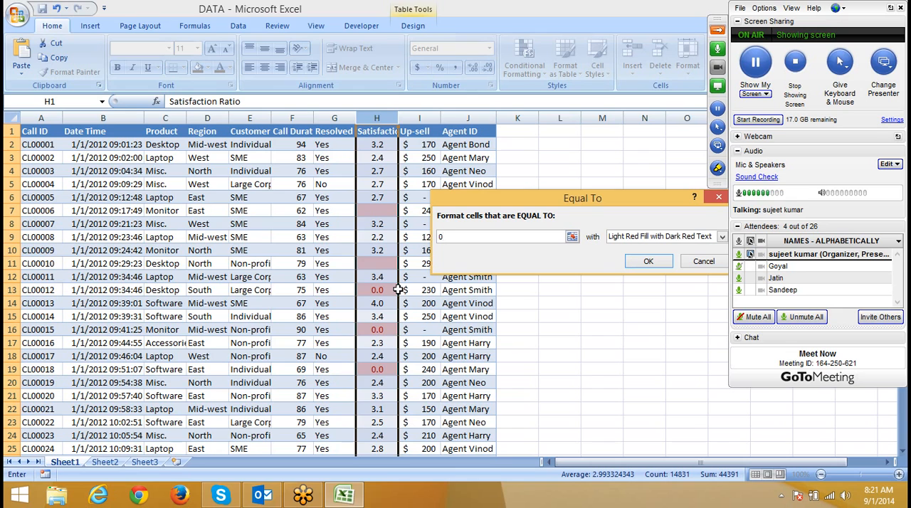
click(708, 269)
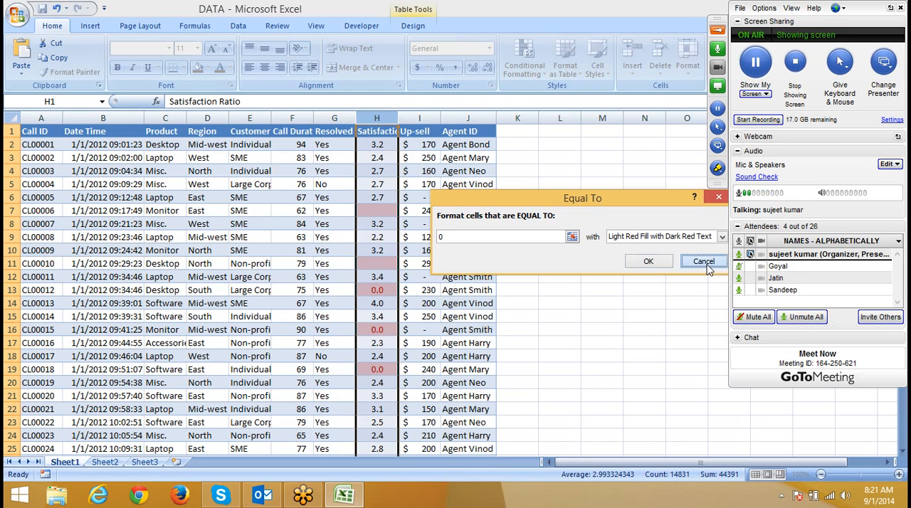
Step: Try a new rule formatting only Blanks in the Satisfaction Ratio column, view the other condition types, and discard the rule
click(525, 61)
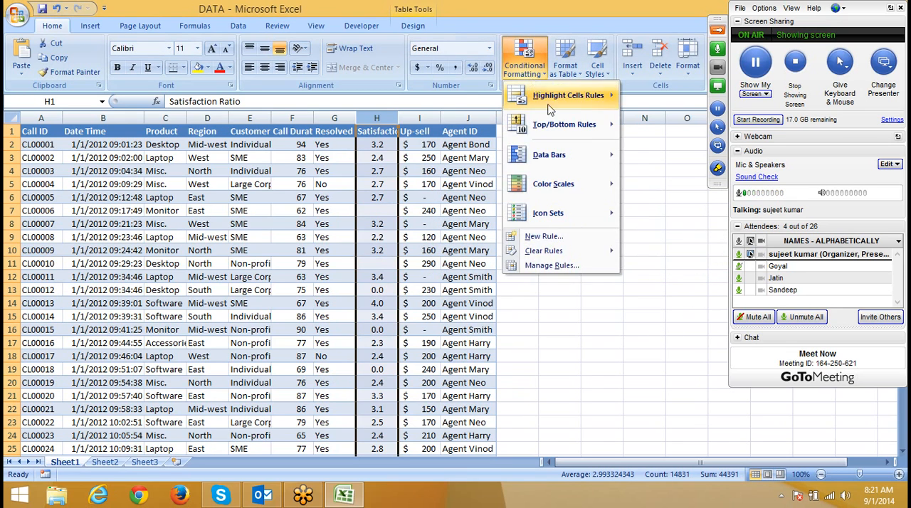
click(544, 236)
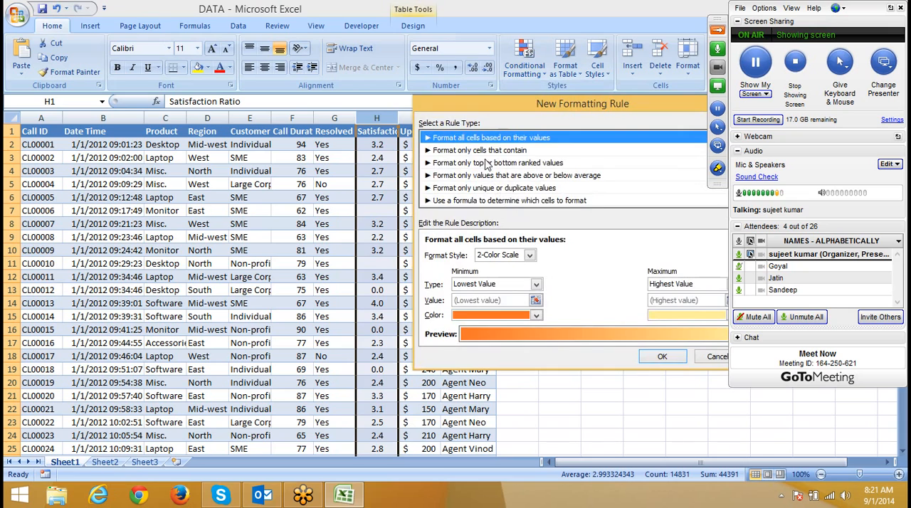
click(481, 151)
click(461, 255)
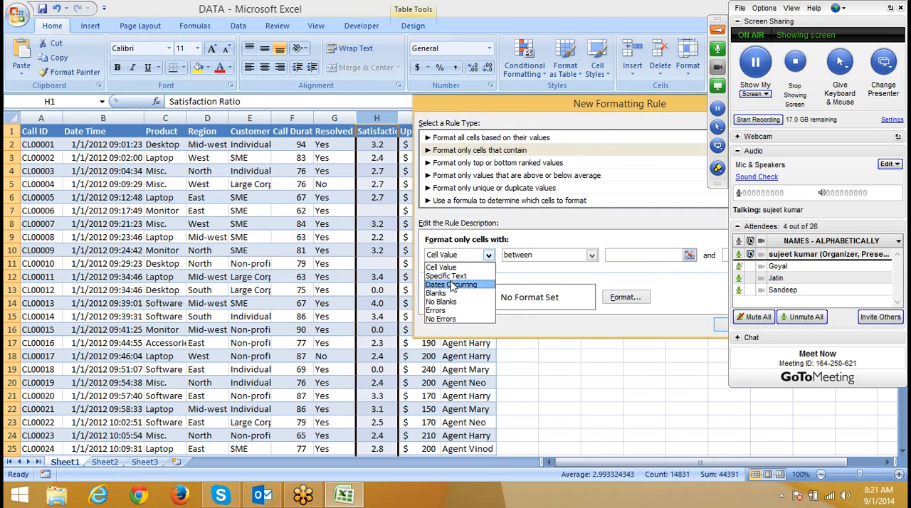
click(449, 294)
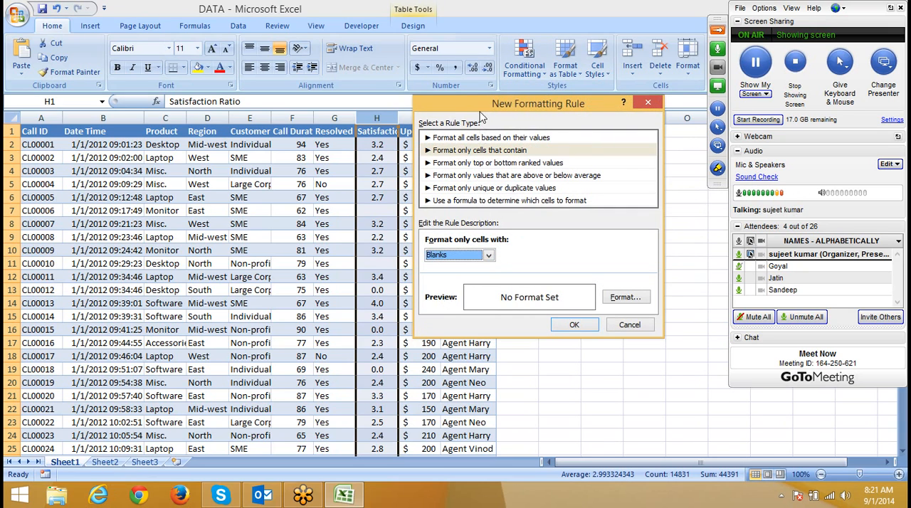
drag(481, 116, 526, 121)
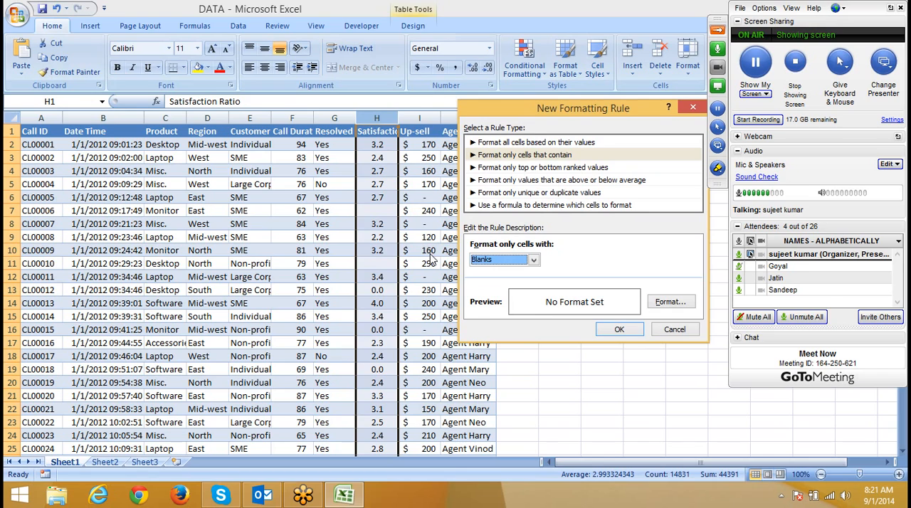
click(484, 260)
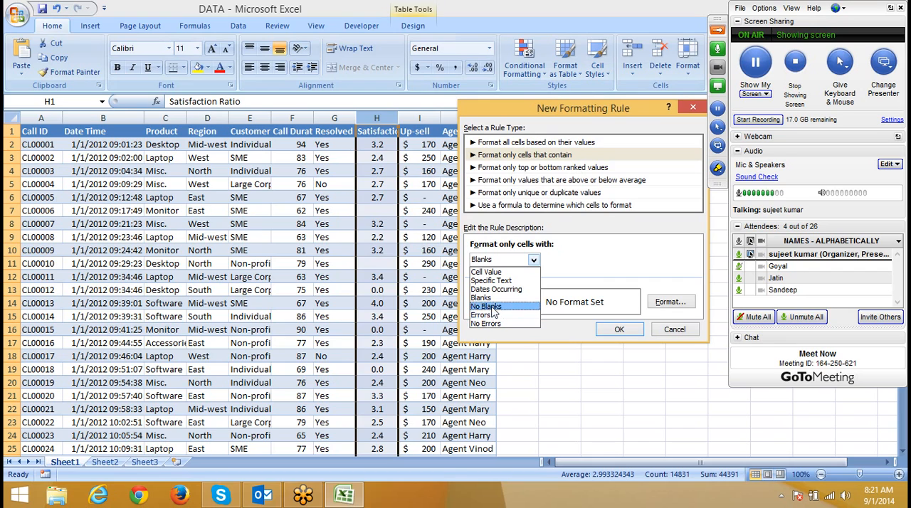
click(675, 329)
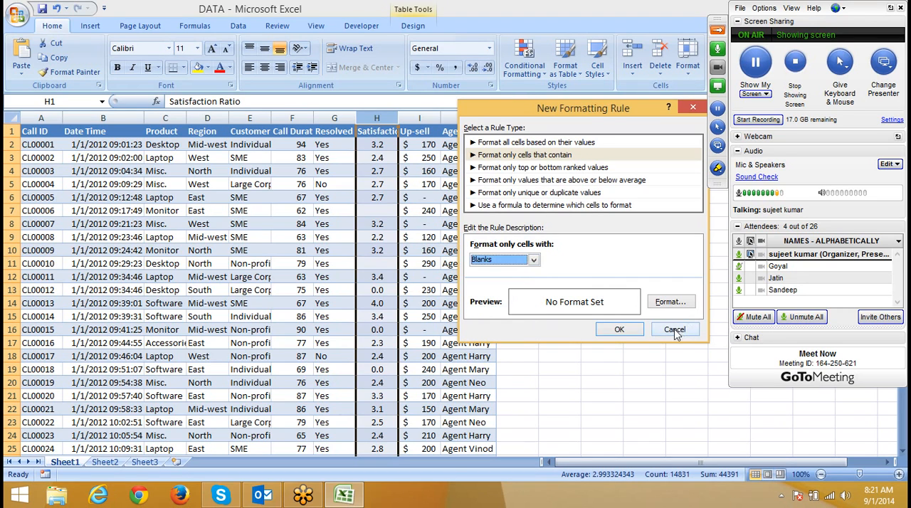
click(675, 329)
Step: Enter the formula =NA() in cell A1 of Sheet2
click(115, 463)
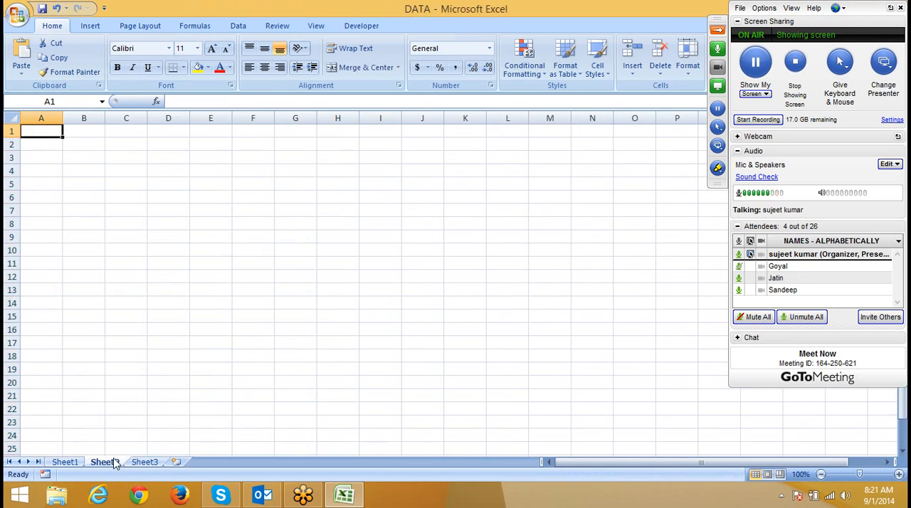
text(=n)
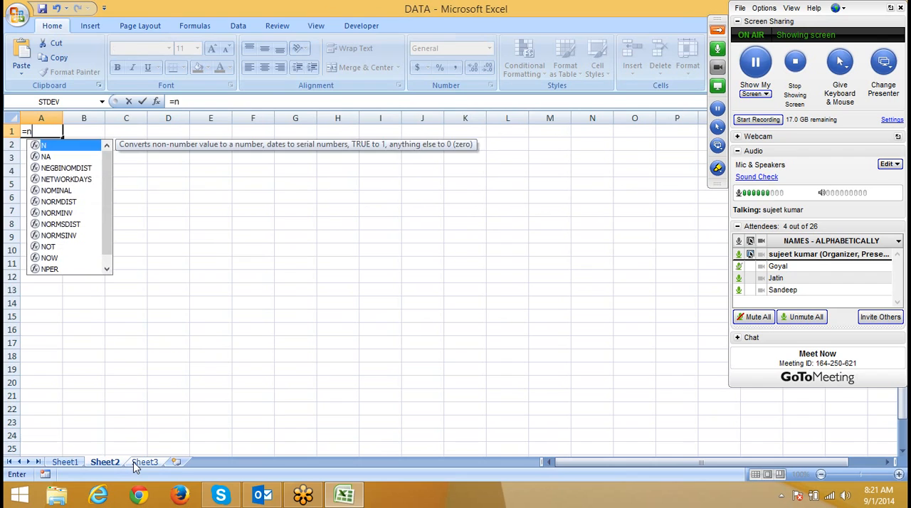
text(a)
key(Tab)
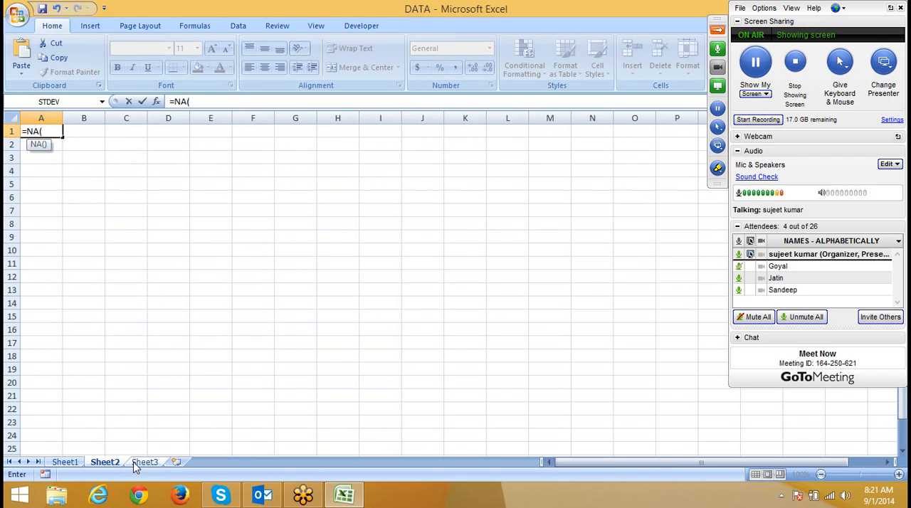
text())
key(ctrl+Return)
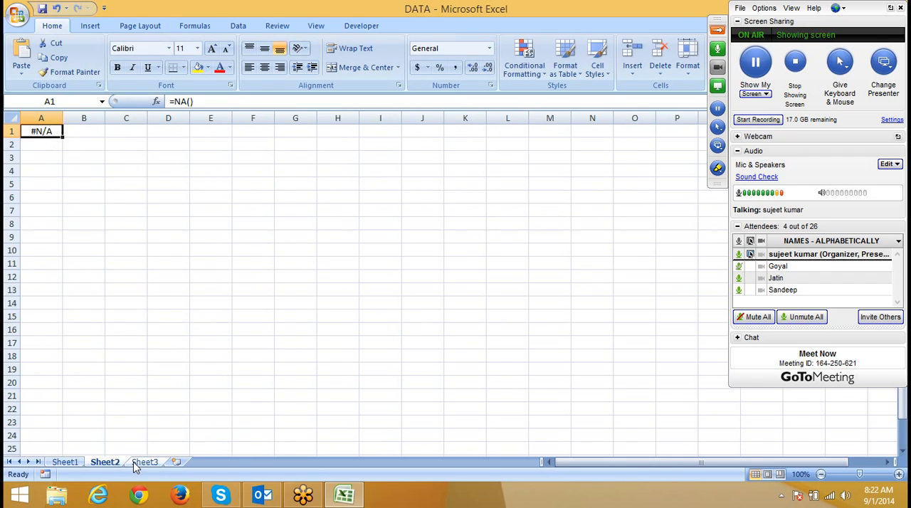
Step: Fill the =NA() formula from A1 across and down the range A1:F13
key(shift+Right)
key(shift+Right)
key(shift+Right)
key(shift+Right)
key(shift+Right)
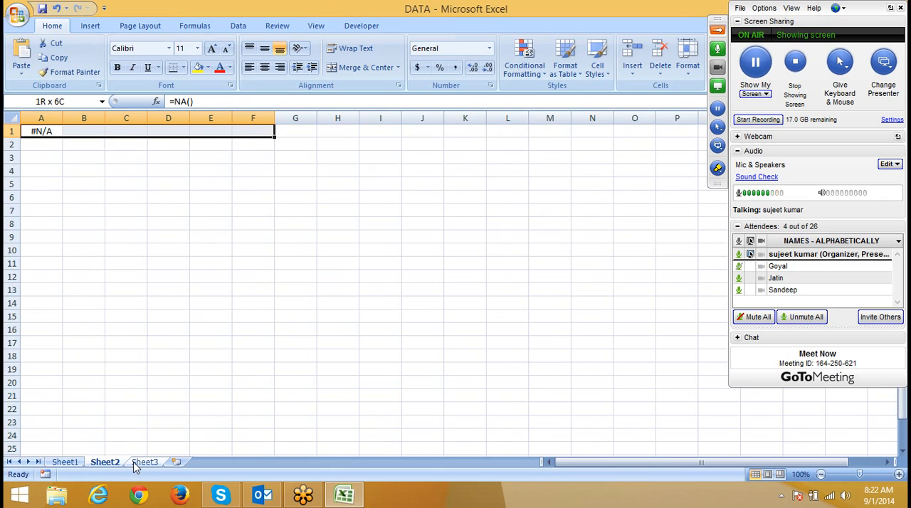
key(shift+Down)
key(shift+Down)
key(shift+Down)
key(shift+Down)
key(shift+Down)
key(shift+Down)
key(shift+Down)
key(shift+Down)
key(shift+Down)
key(shift+Down)
key(shift+Down)
key(shift+Down)
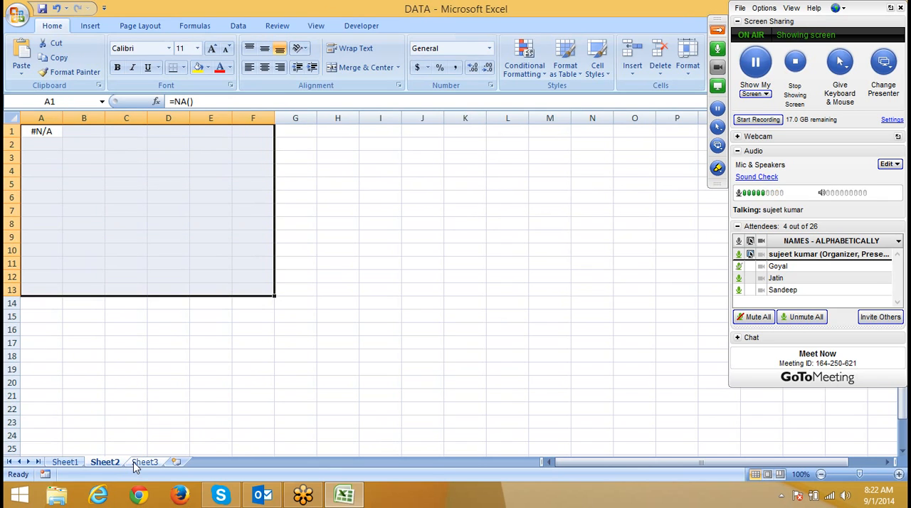
key(ctrl+r)
key(ctrl+d)
Step: Replace the formulas in cells A5 and C6 with the numbers 12 and 43
key(Down)
key(Down)
key(Down)
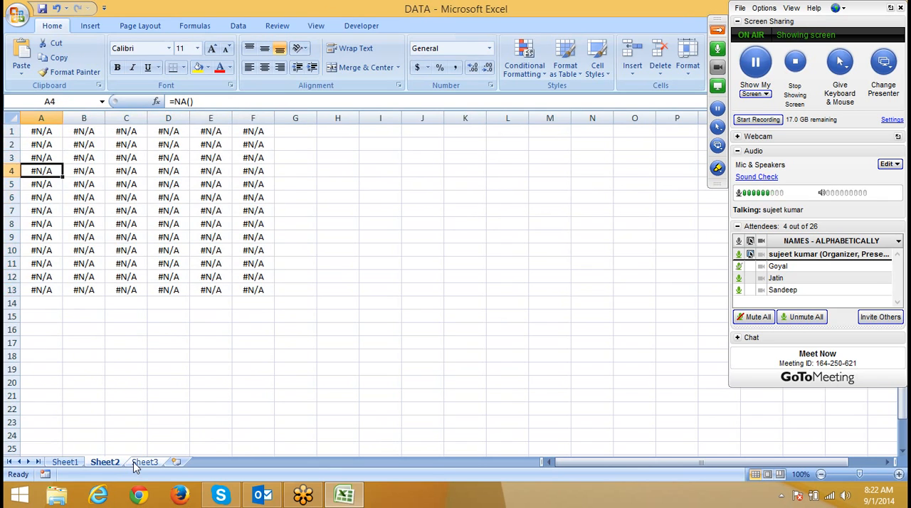
key(Down)
text(12)
key(Tab)
key(Right)
key(Down)
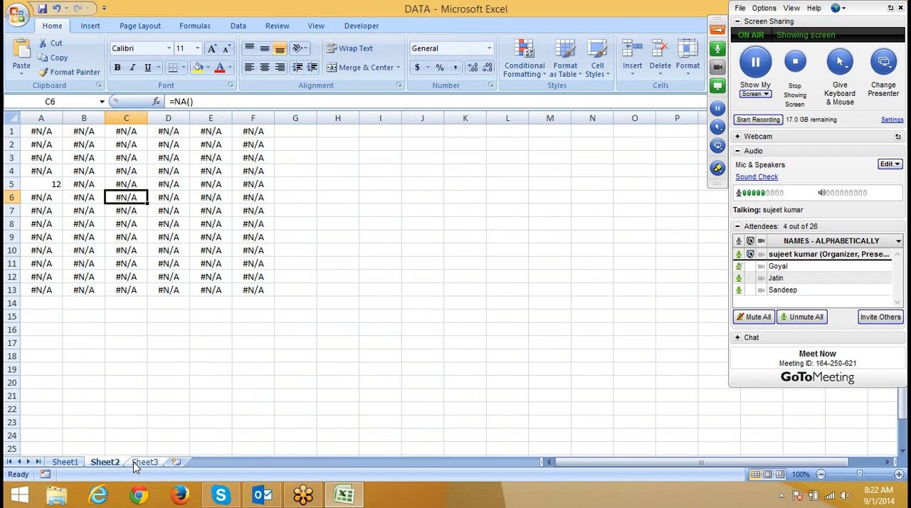
text(43)
key(Tab)
Step: Enter 65 in cell E8 and 34 in cell E4
key(Down)
key(Down)
key(Right)
text(6)
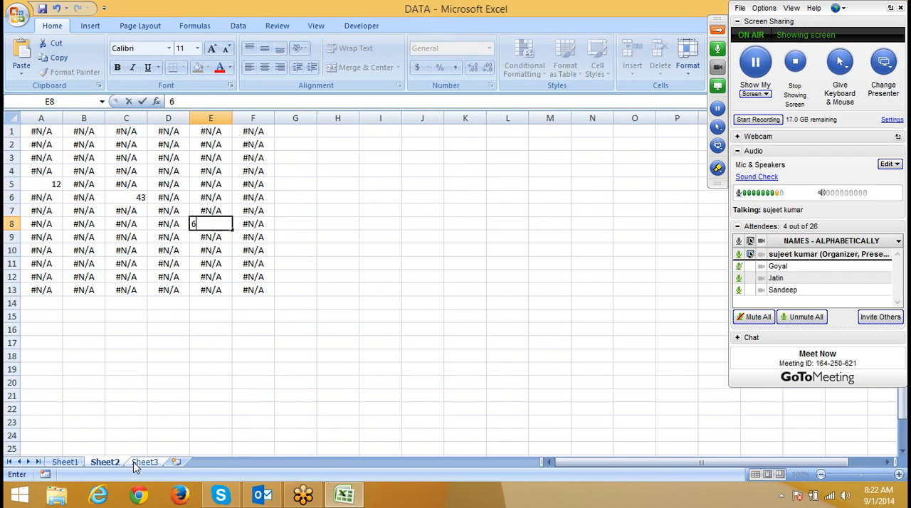
text(5)
key(Up)
key(Up)
key(Up)
key(Up)
text(3)
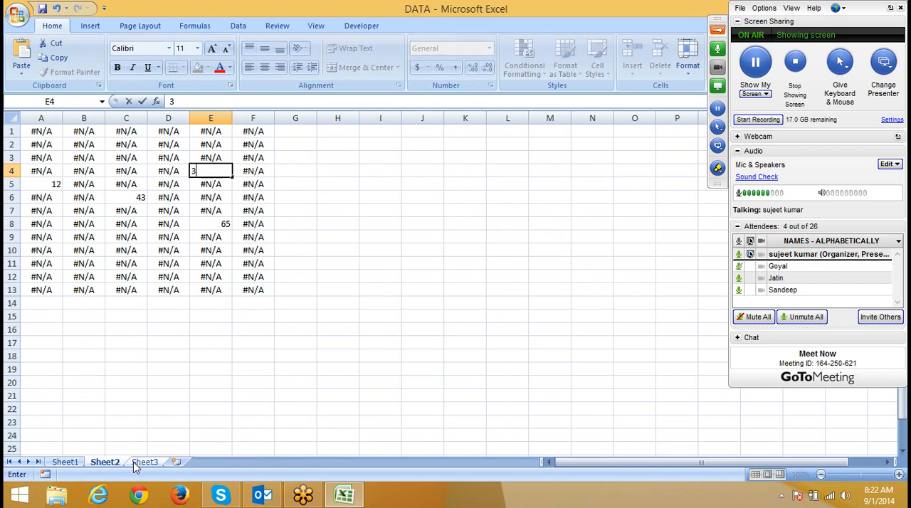
text(4)
key(Up)
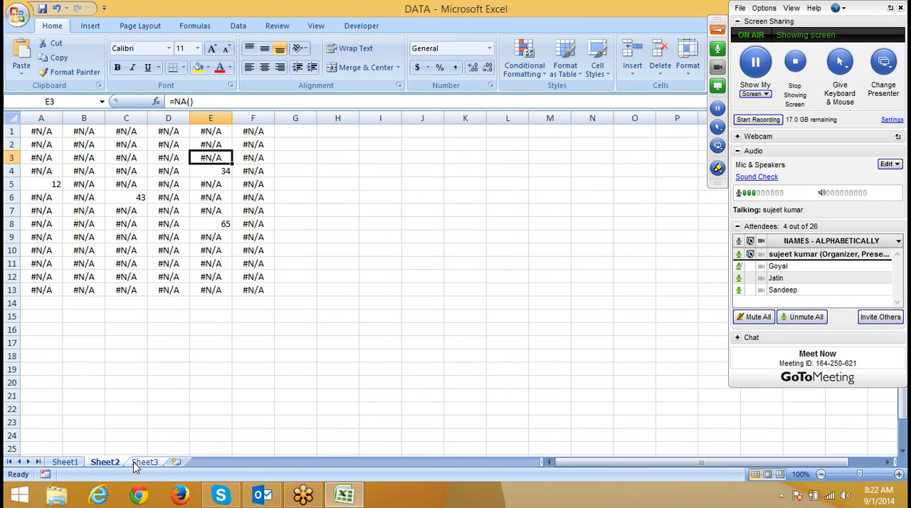
Step: Start a new conditional formatting rule for A1:F13 that formats only cells containing Errors
drag(42, 136, 249, 292)
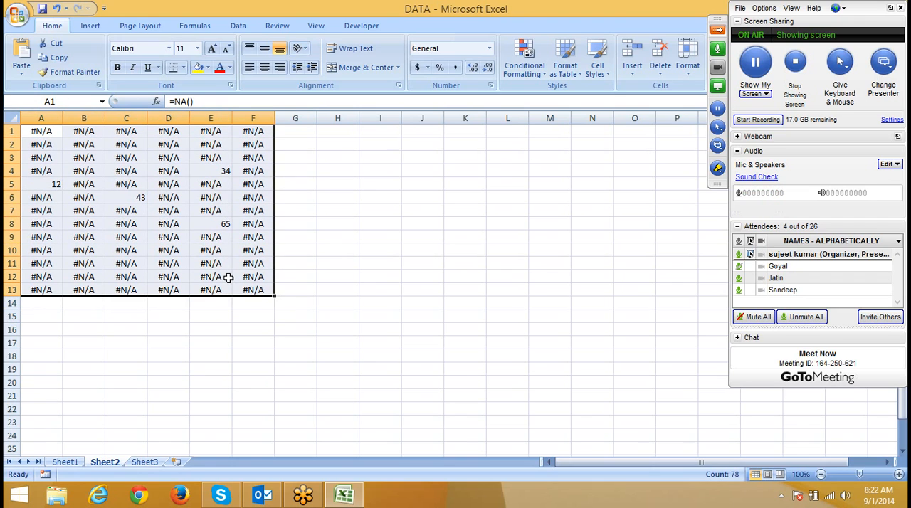
click(523, 68)
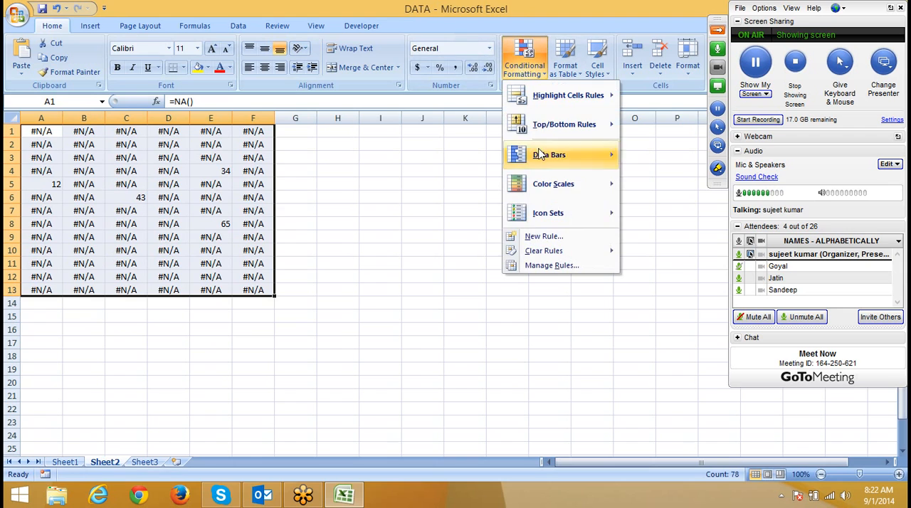
click(549, 239)
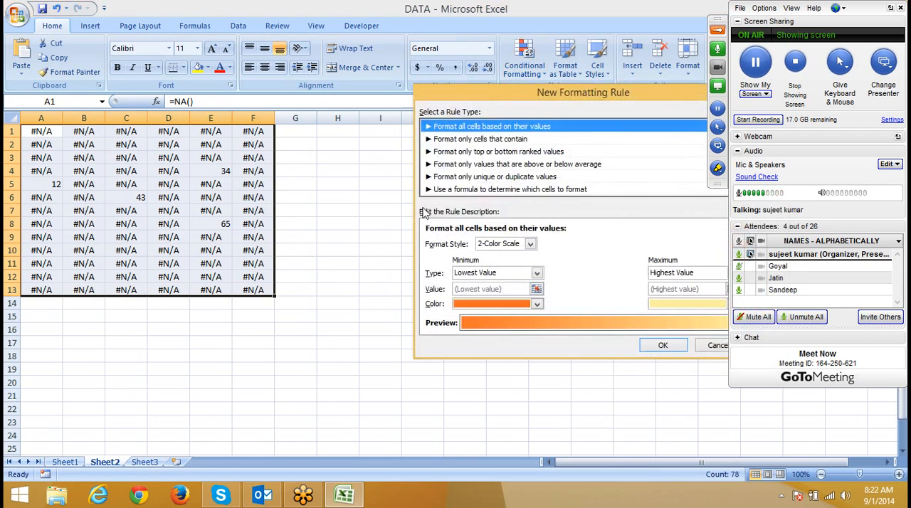
click(451, 141)
click(466, 244)
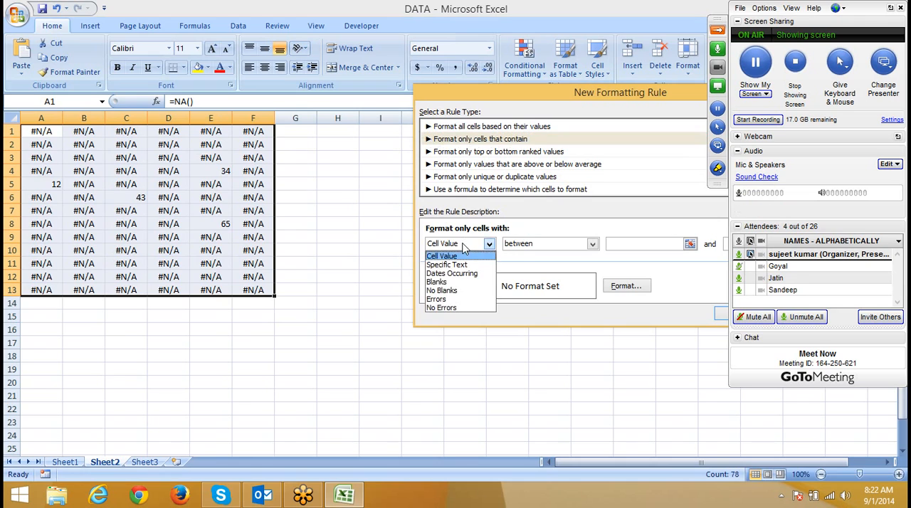
click(456, 300)
Step: Set the error rule's font color to white and apply the rule to the range
click(626, 287)
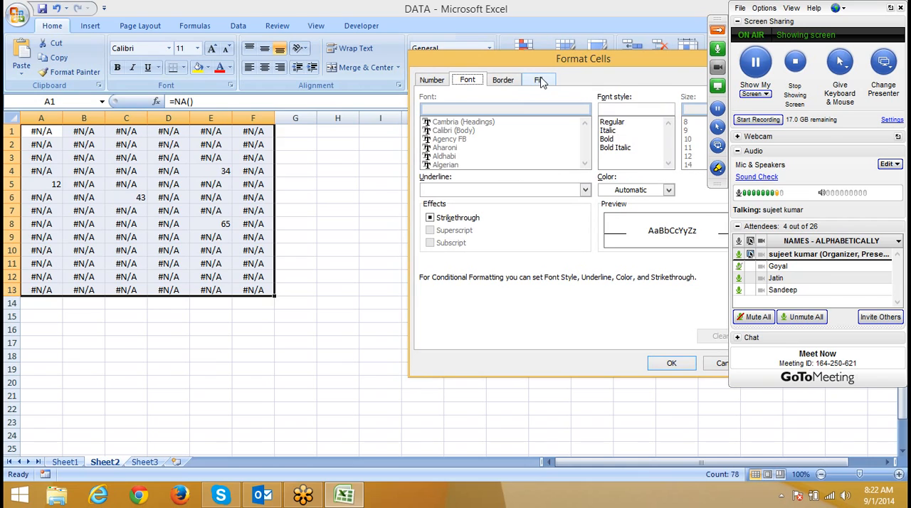
click(607, 193)
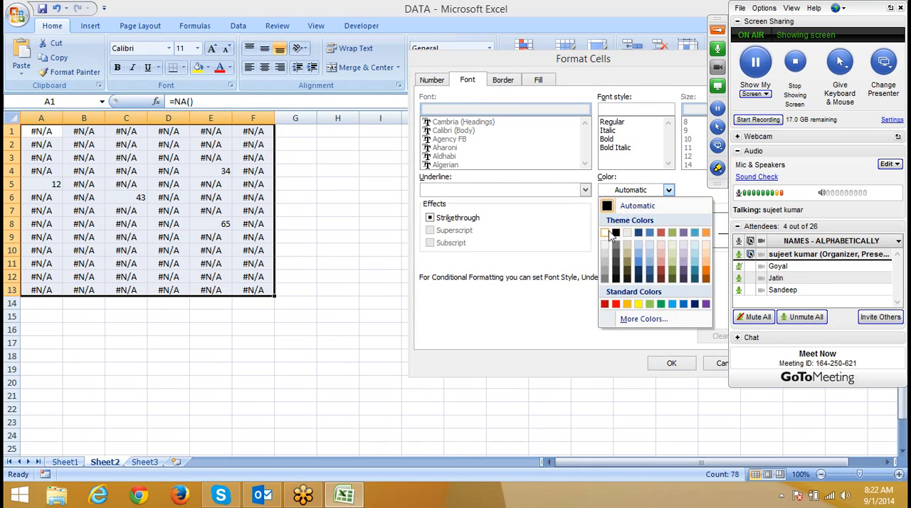
click(606, 233)
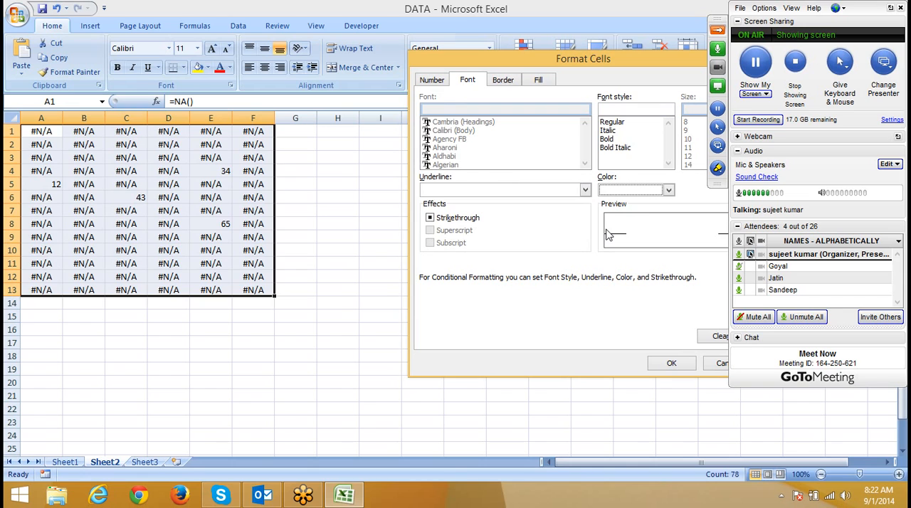
click(671, 364)
click(583, 313)
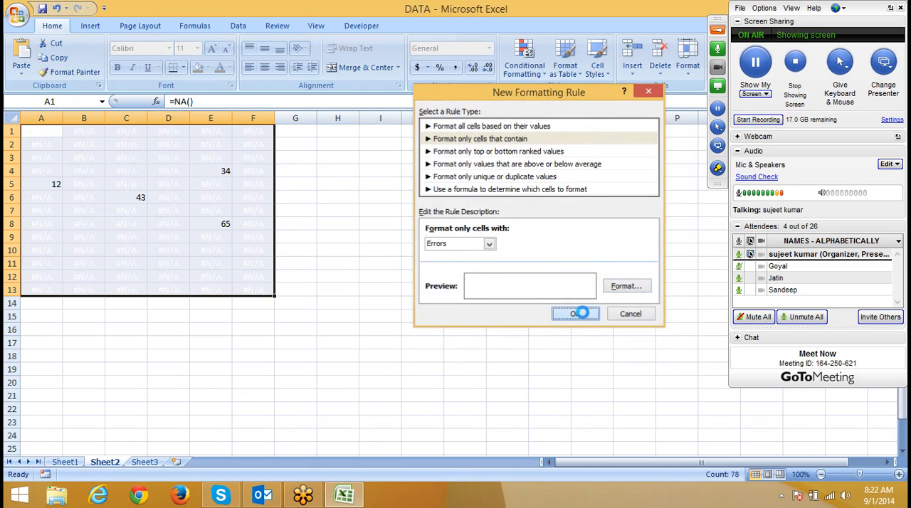
click(583, 313)
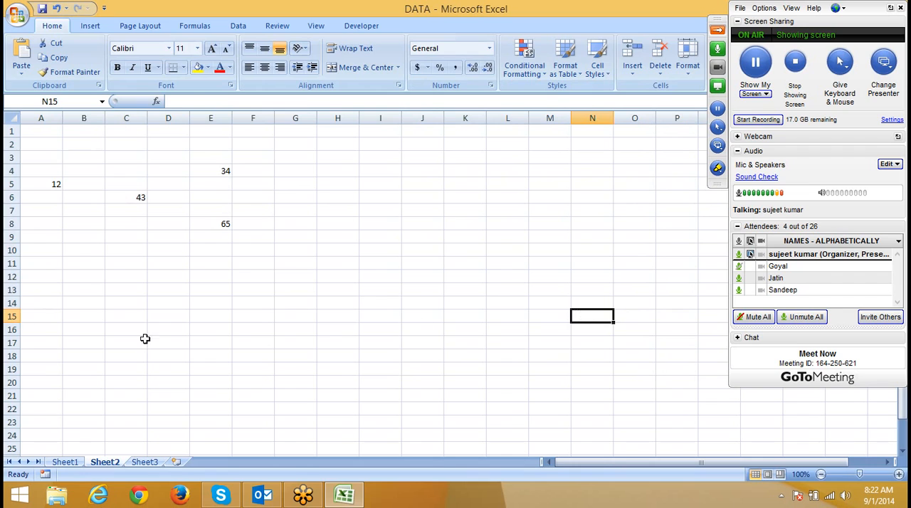
Step: Inspect the formatted range and the content of cell C3, and return to Sheet1
drag(219, 294, 54, 127)
click(116, 149)
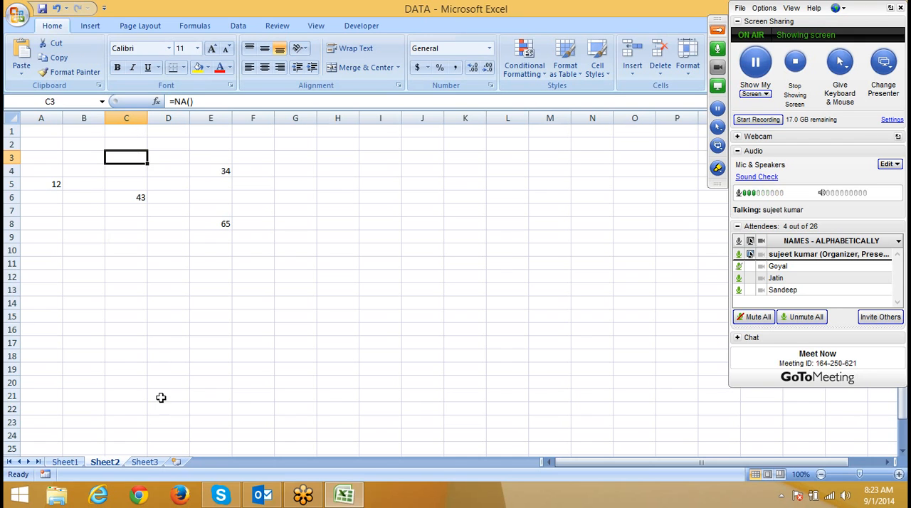
click(65, 462)
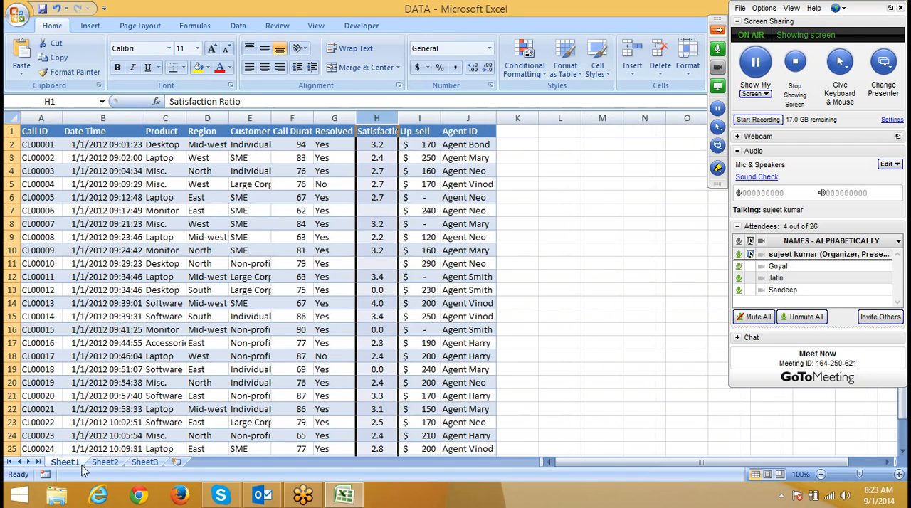
click(257, 200)
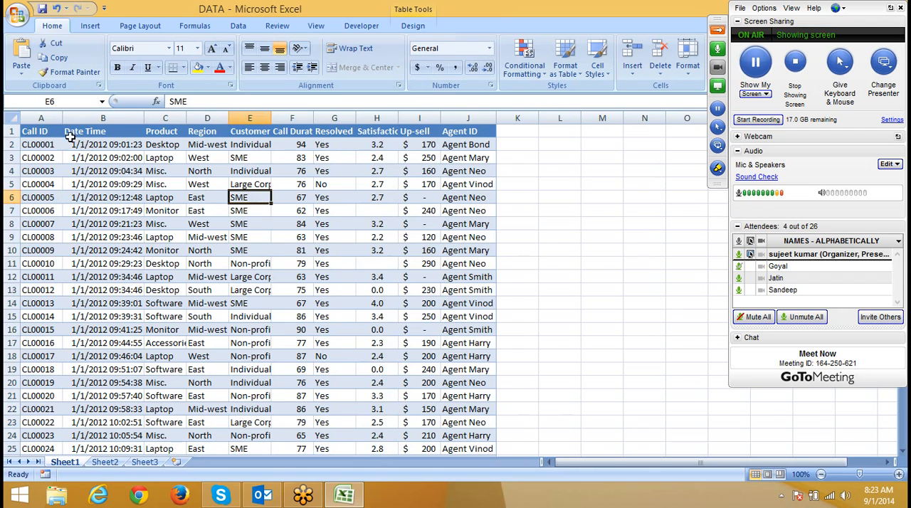
drag(35, 133, 451, 266)
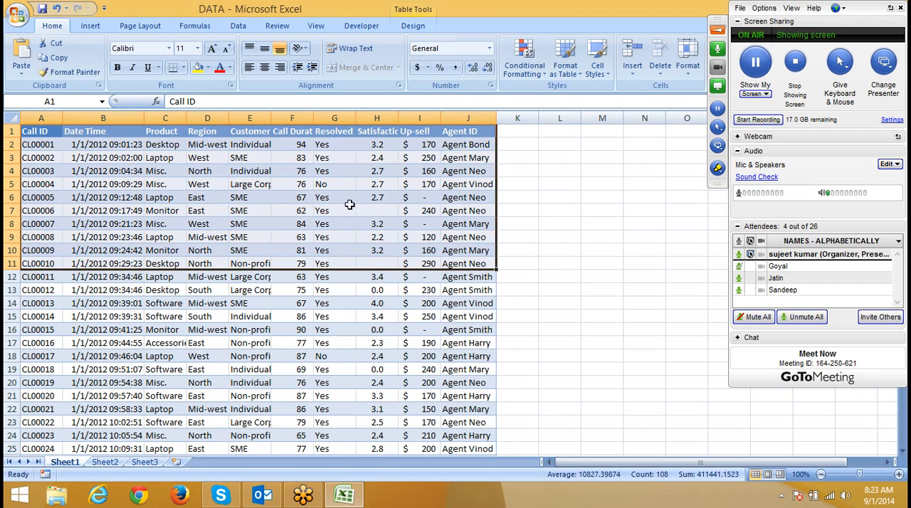
click(205, 211)
click(527, 59)
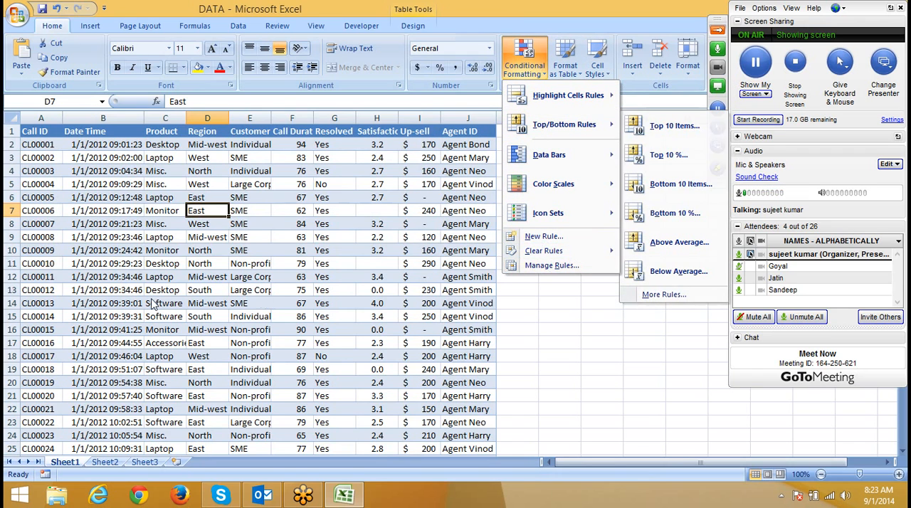
Step: Copy the entire call data table from Sheet1, including its header row
click(39, 135)
click(39, 135)
key(ctrl+shift+Right)
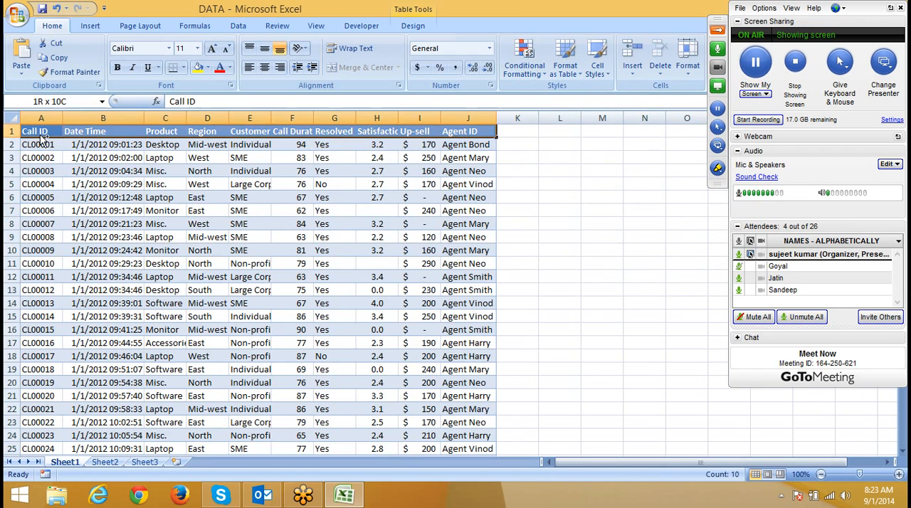
key(ctrl+shift+Down)
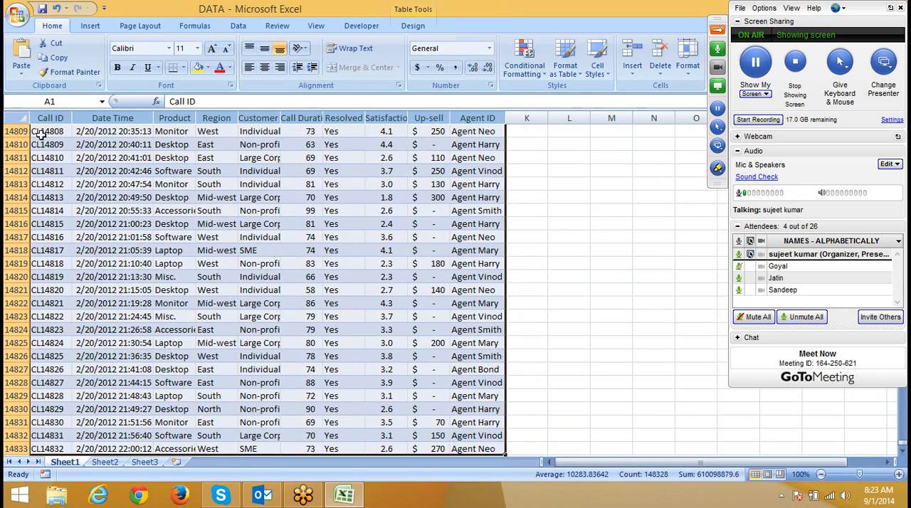
key(ctrl+c)
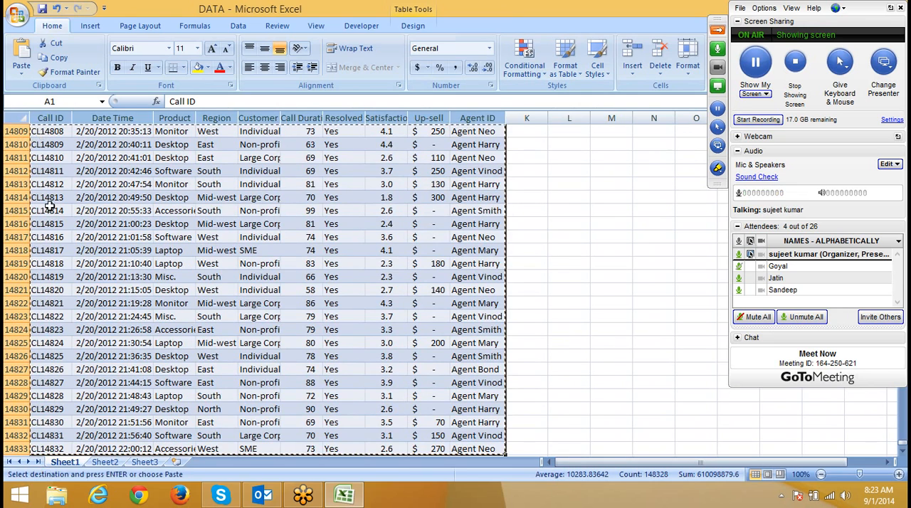
Step: Paste the copied call data into Sheet3 as values only, starting at cell A1
click(113, 463)
click(145, 463)
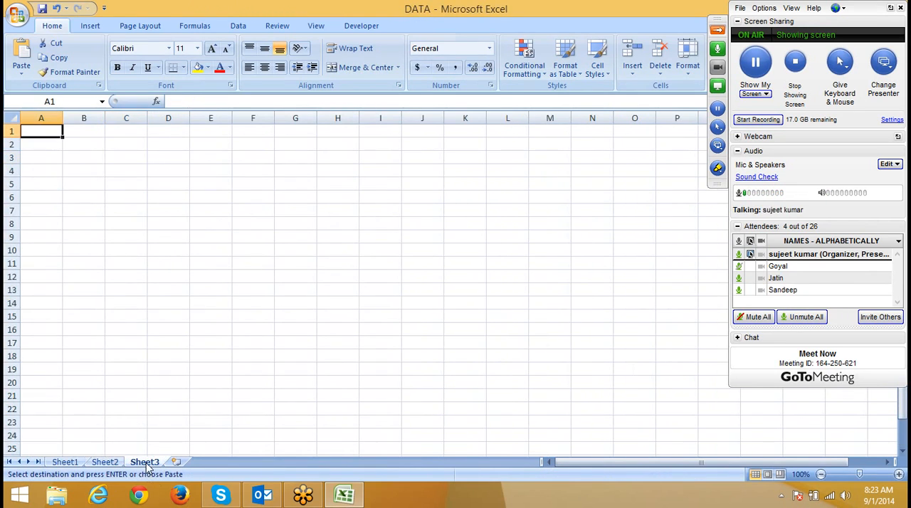
click(527, 74)
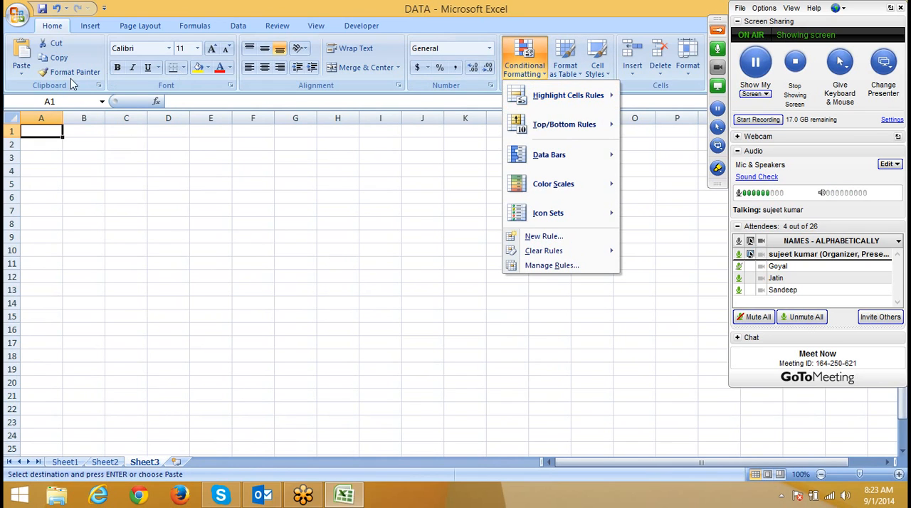
click(24, 73)
click(48, 117)
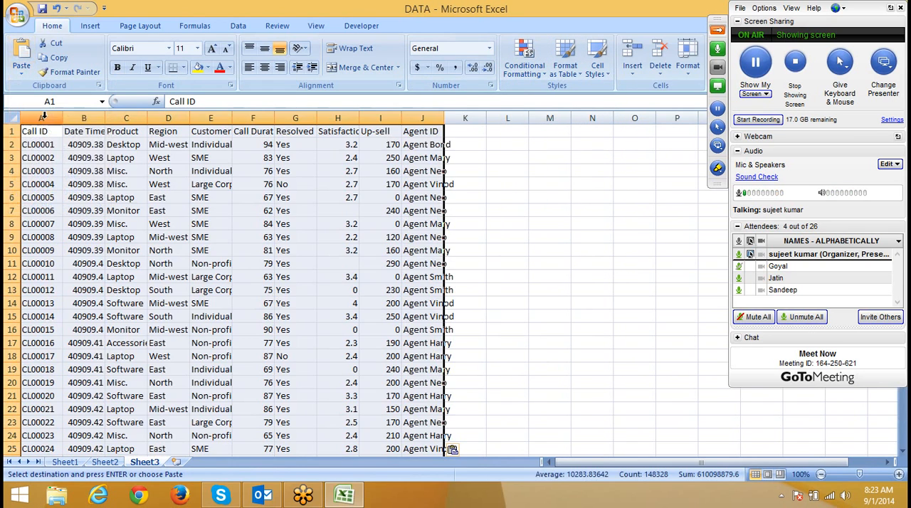
click(270, 210)
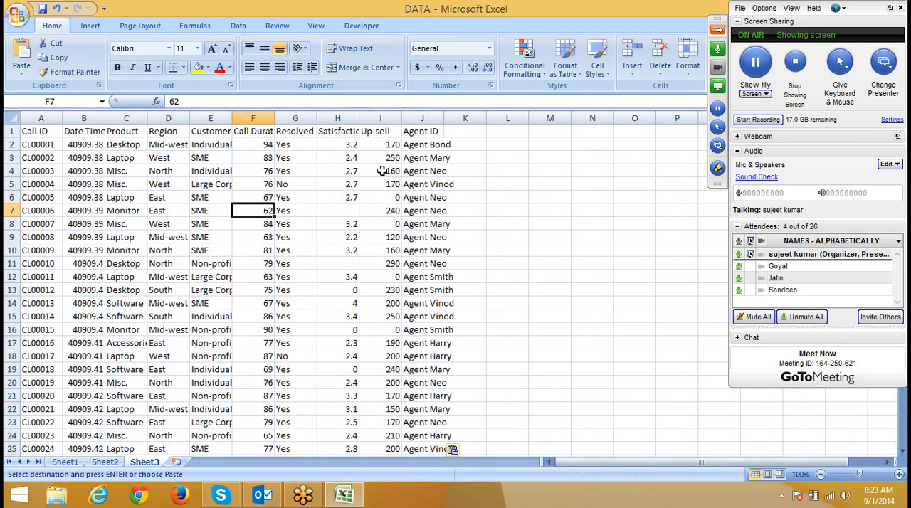
Step: Auto-fit the widths of the Agent ID and Call Duration columns on Sheet3
double_click(445, 118)
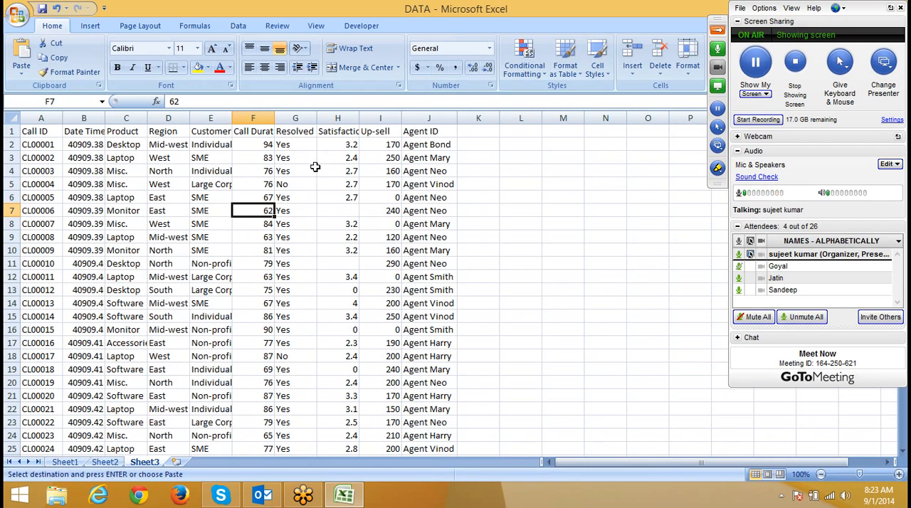
drag(267, 144, 261, 197)
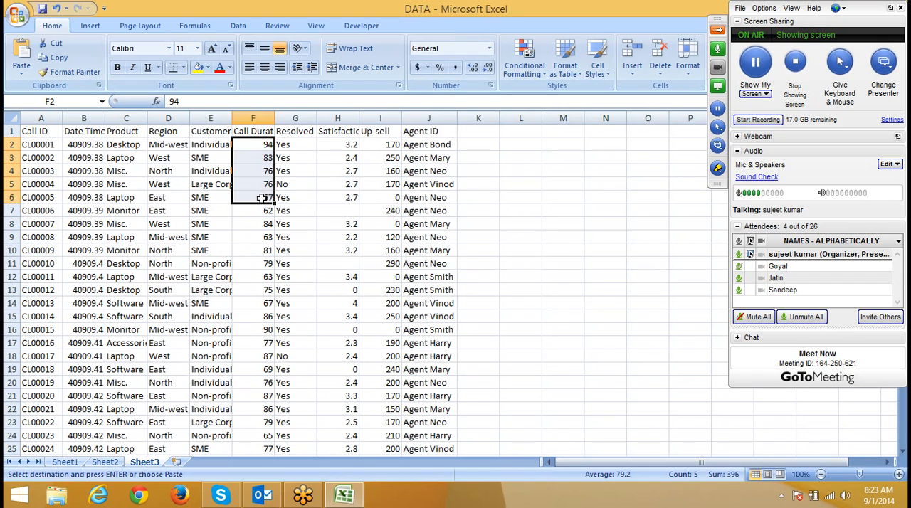
click(268, 247)
click(37, 146)
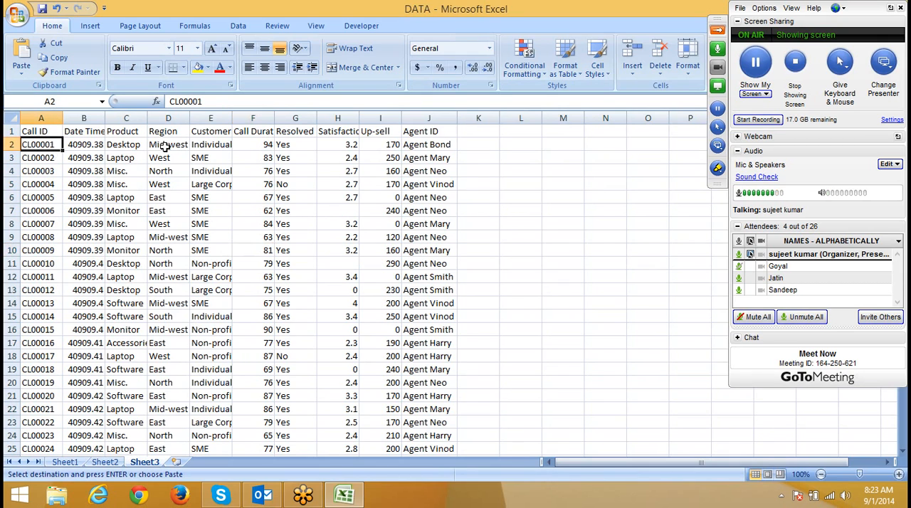
click(257, 131)
double_click(274, 117)
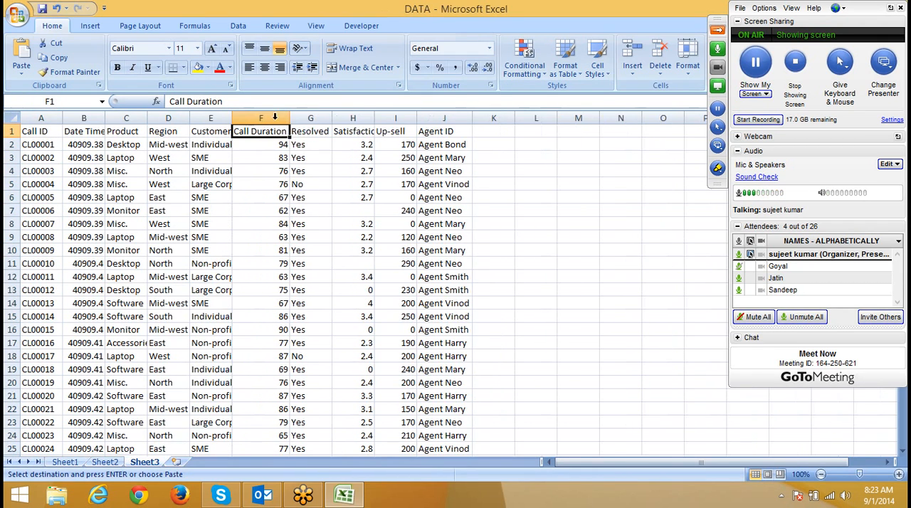
Step: Start a new conditional formatting rule for cell A2 that uses a formula to determine which cells to format
click(39, 148)
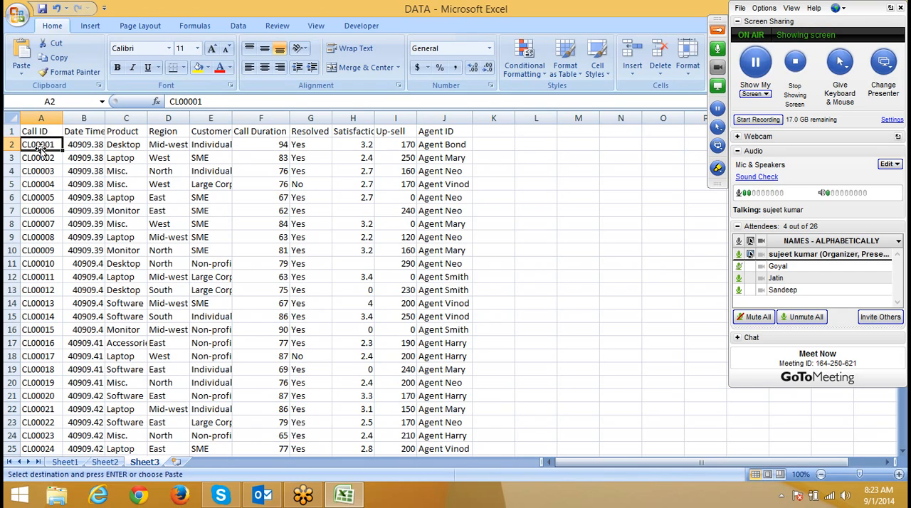
click(246, 143)
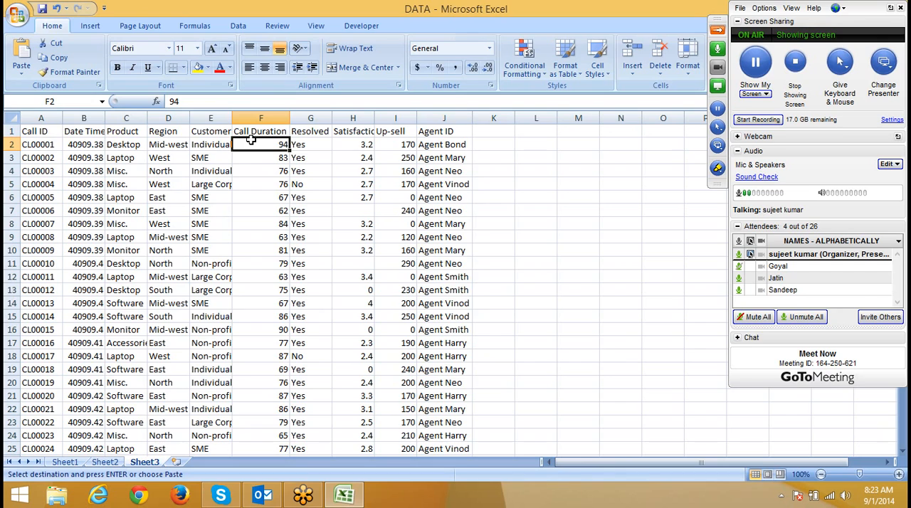
click(45, 145)
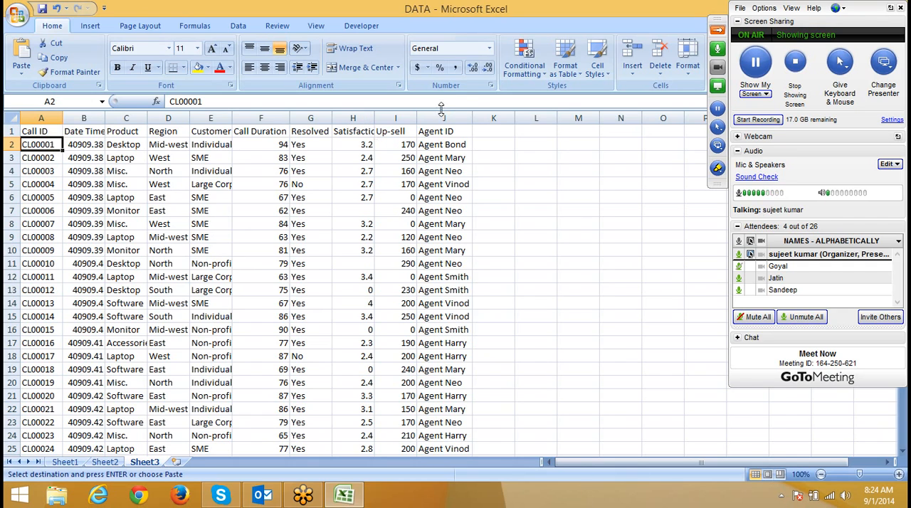
click(525, 73)
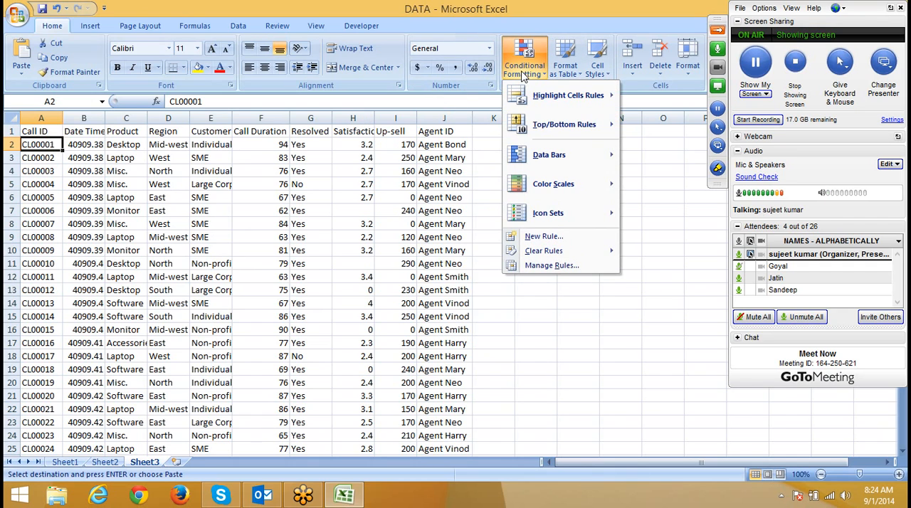
click(551, 237)
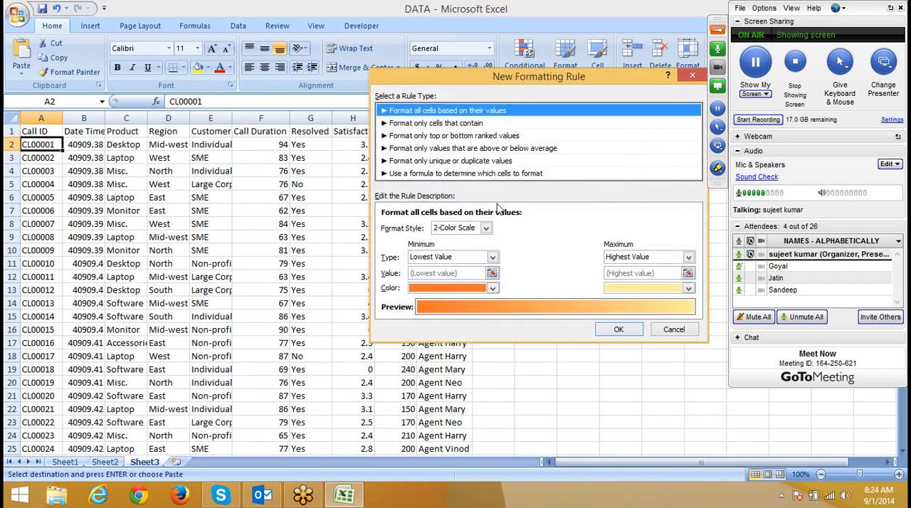
drag(399, 79, 354, 70)
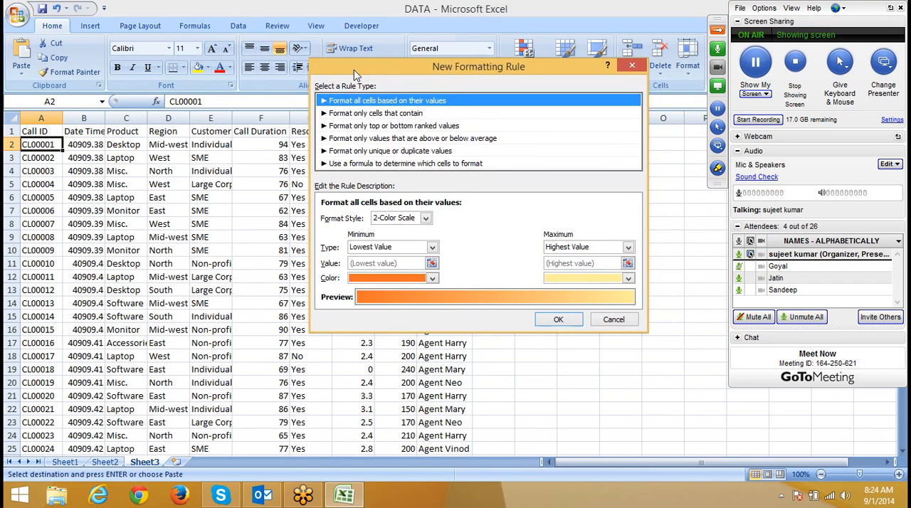
click(354, 164)
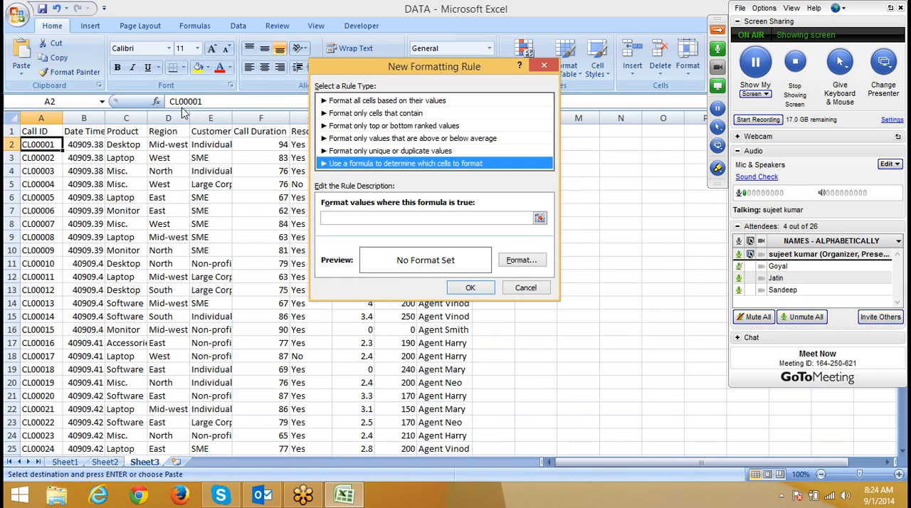
Step: Enter the rule formula =$F$2>=80, referencing the first Call Duration value
click(420, 217)
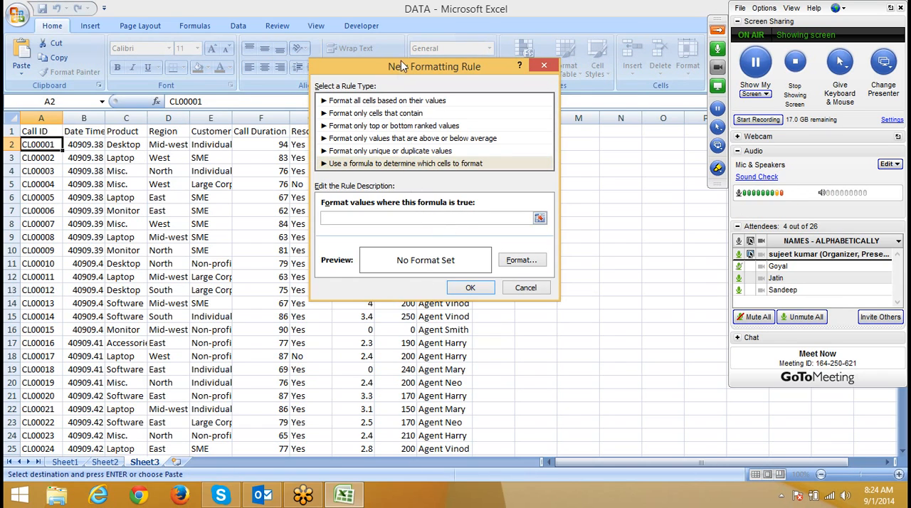
drag(401, 66, 479, 95)
click(274, 146)
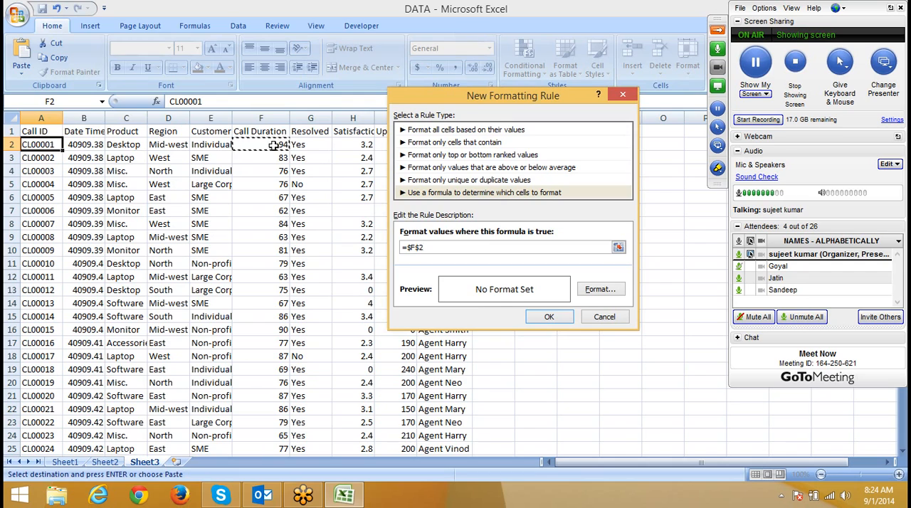
text(>)
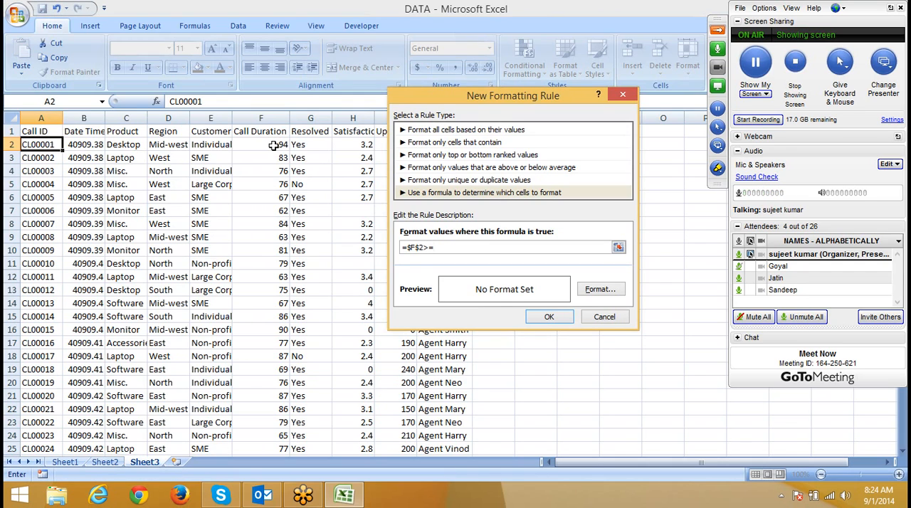
text(=80)
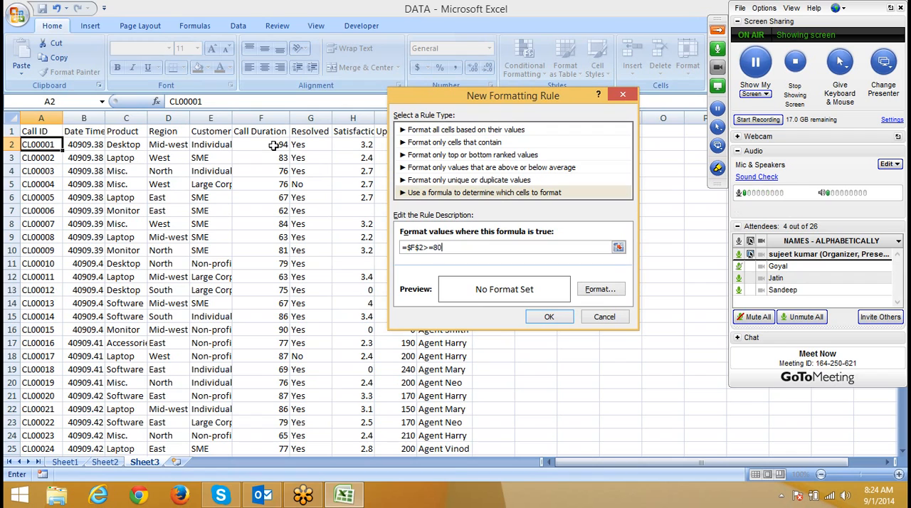
Step: Set the formula rule's format to a red background fill
click(598, 290)
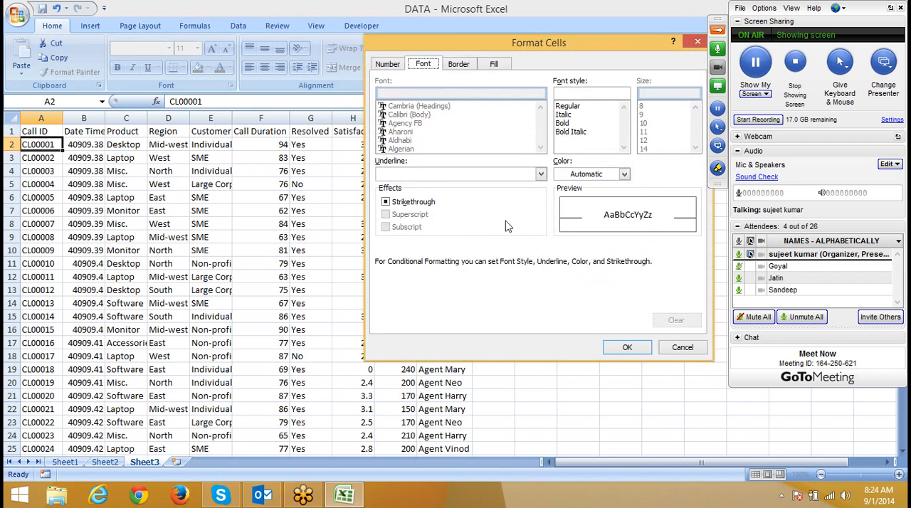
click(491, 65)
click(399, 193)
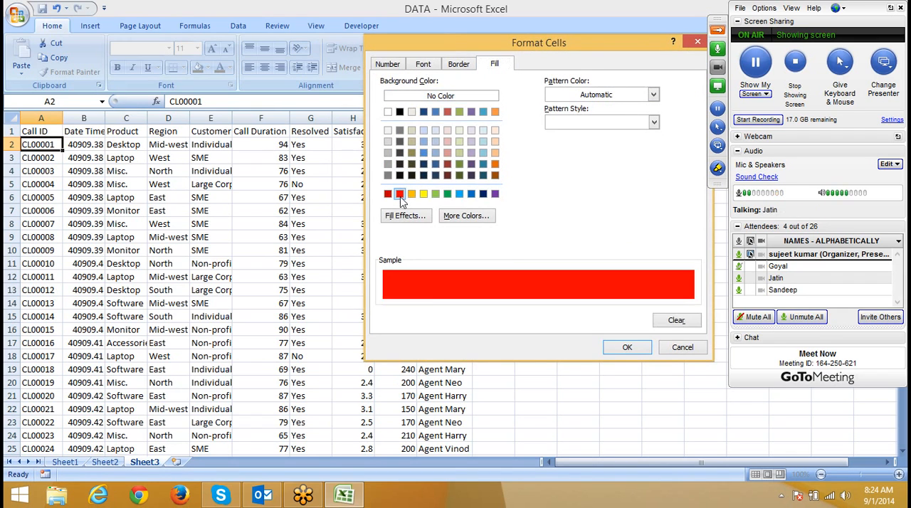
click(634, 350)
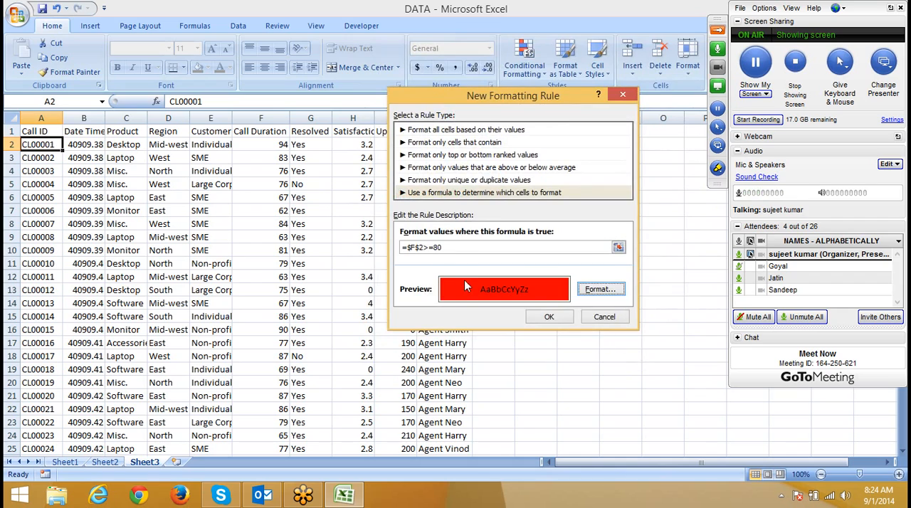
Step: Make the row reference relative so the formula reads =$F2>=80, and apply the rule to A2
click(421, 248)
key(BackSpace)
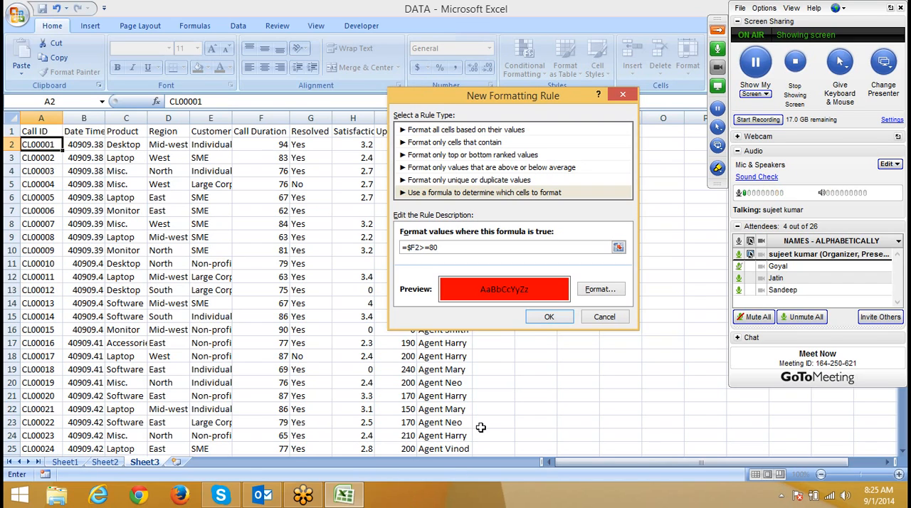
click(550, 317)
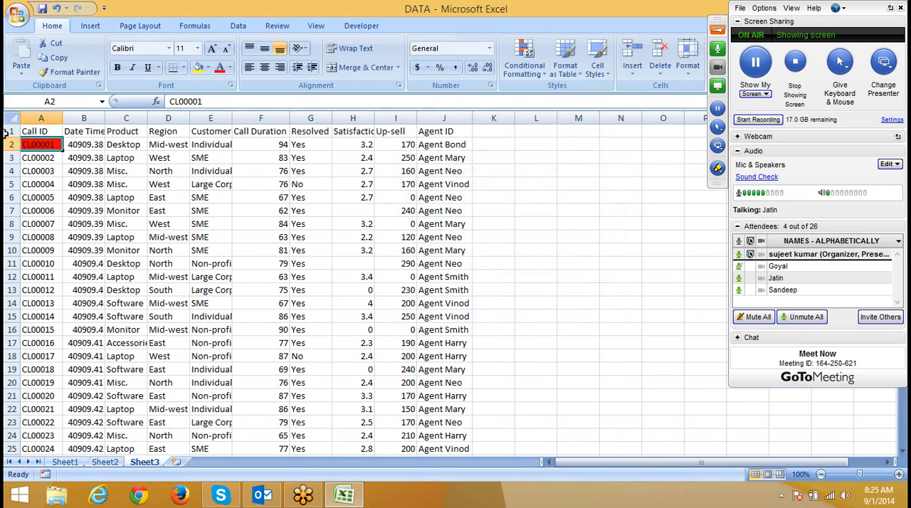
Step: Copy A2's conditional format with Format Painter to A2:A22, and extend it to A2:J23
click(55, 74)
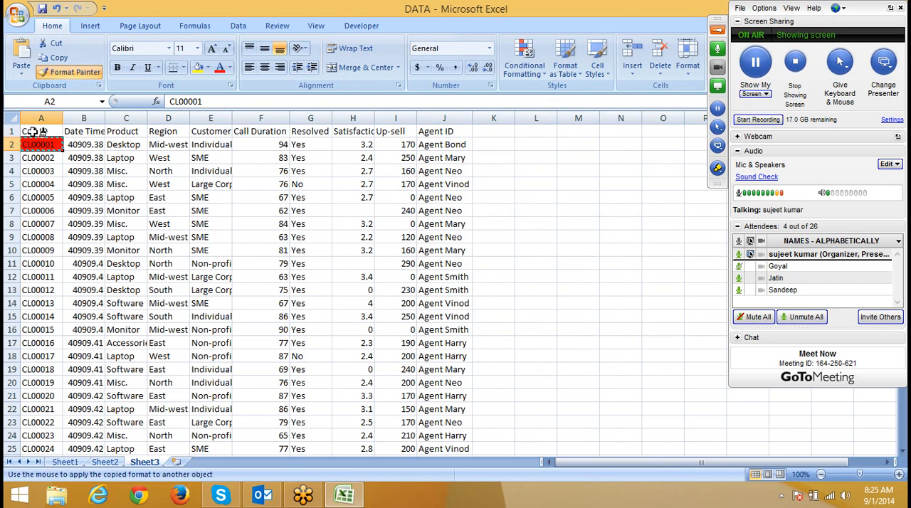
drag(28, 144, 25, 404)
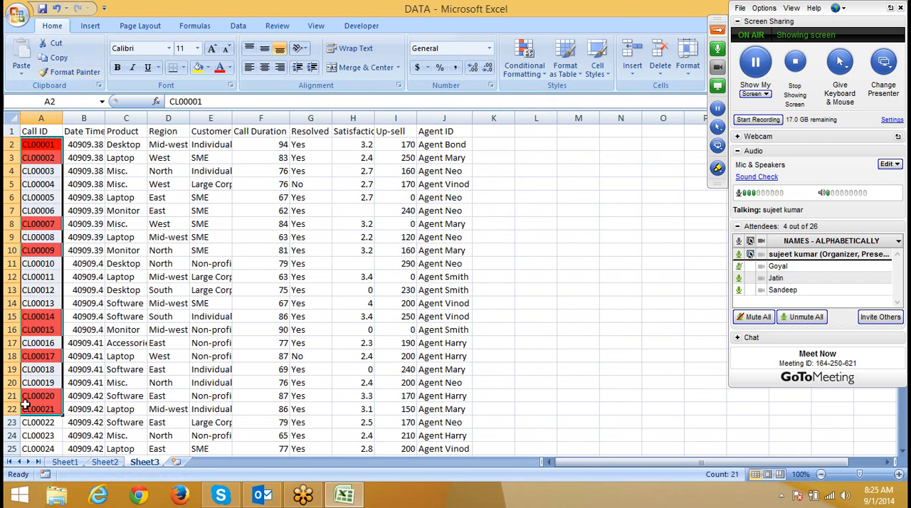
click(59, 72)
mouse_move(33, 146)
mouse_down()
mouse_move(234, 147)
mouse_move(610, 234)
mouse_move(480, 399)
mouse_move(481, 413)
mouse_move(466, 419)
mouse_up()
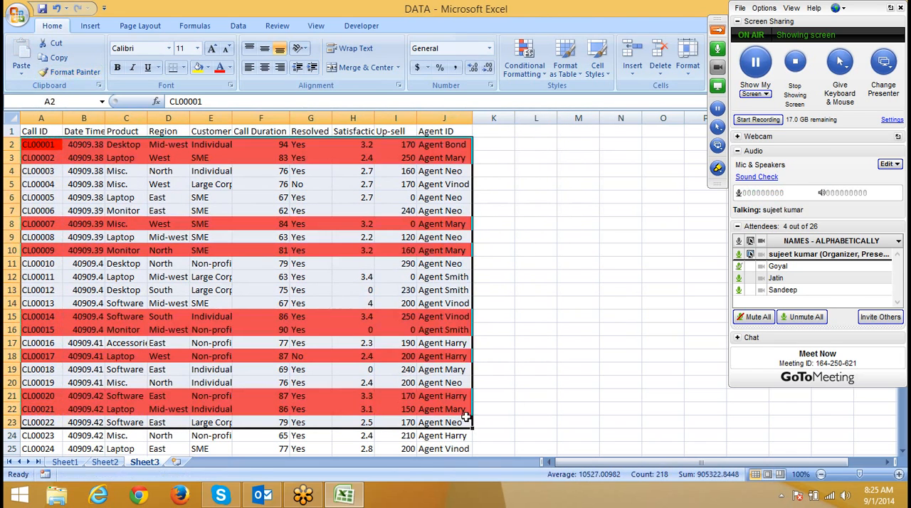
click(396, 259)
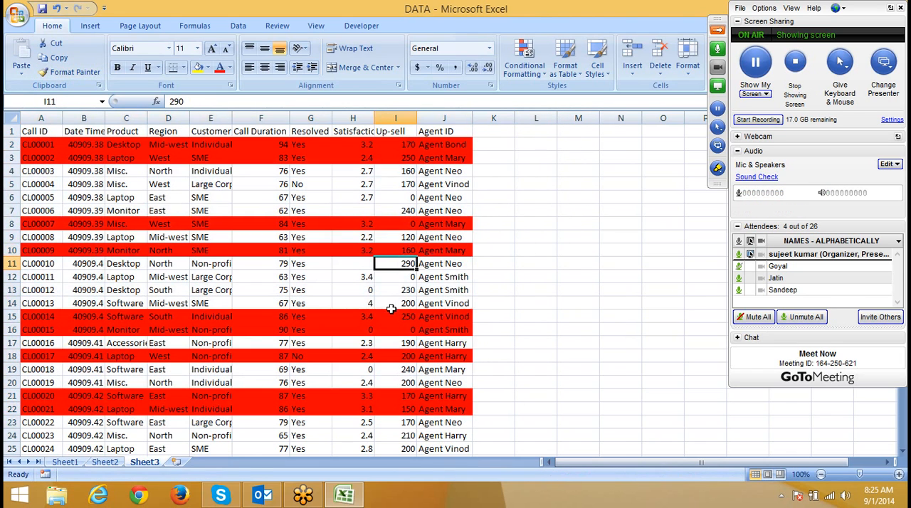
click(390, 341)
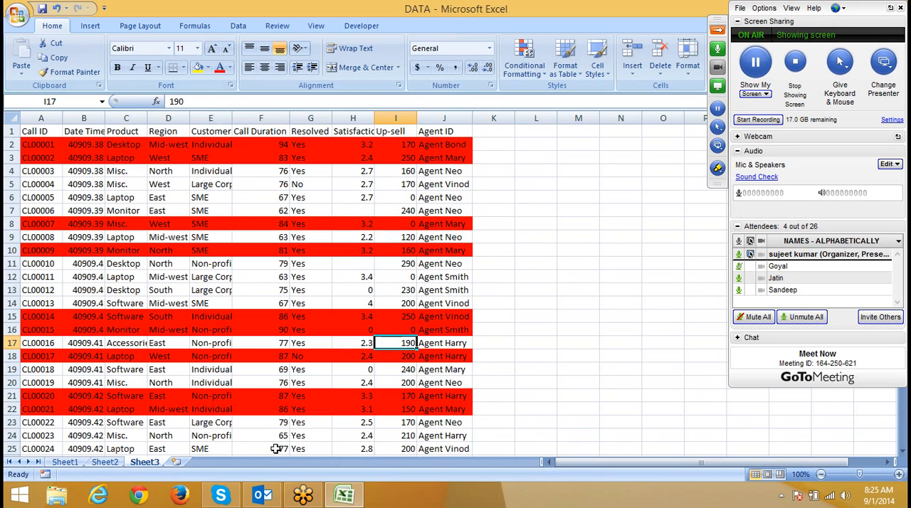
Step: Insert a new worksheet and enter the headers Name in A1 and Sales in B1
click(176, 464)
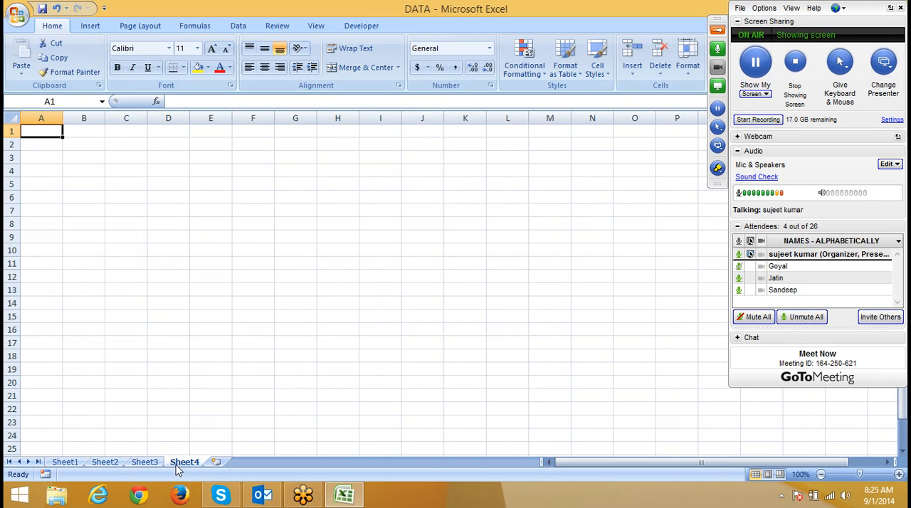
text(Name)
key(Tab)
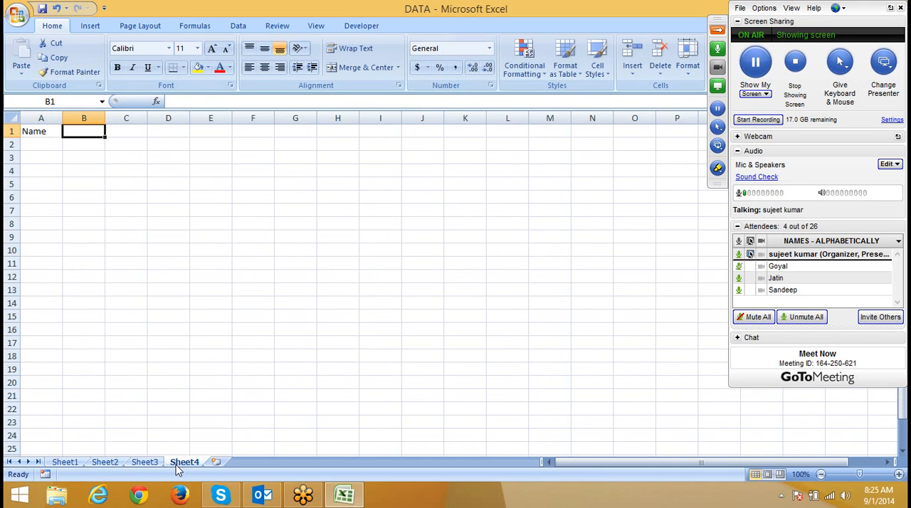
text(Sales)
key(Return)
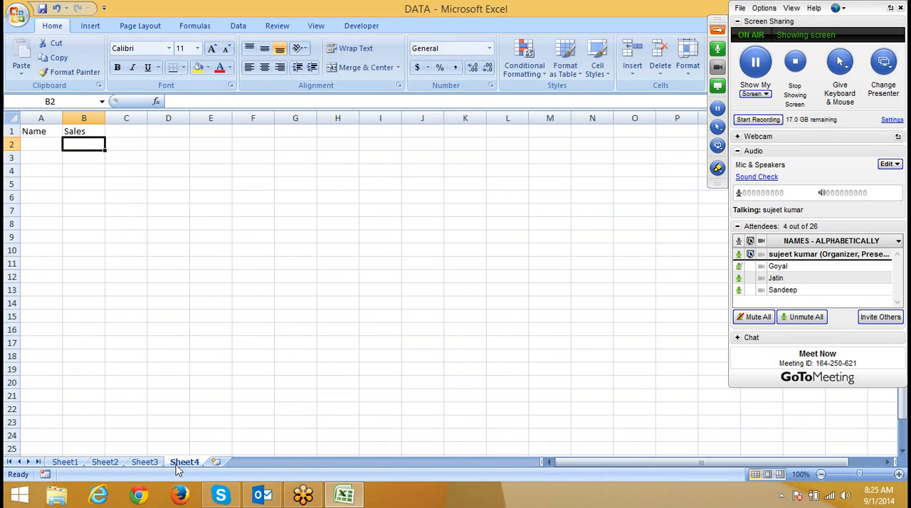
Step: Fill A2:A7 under Name with six different people's first names
text(Puneet)
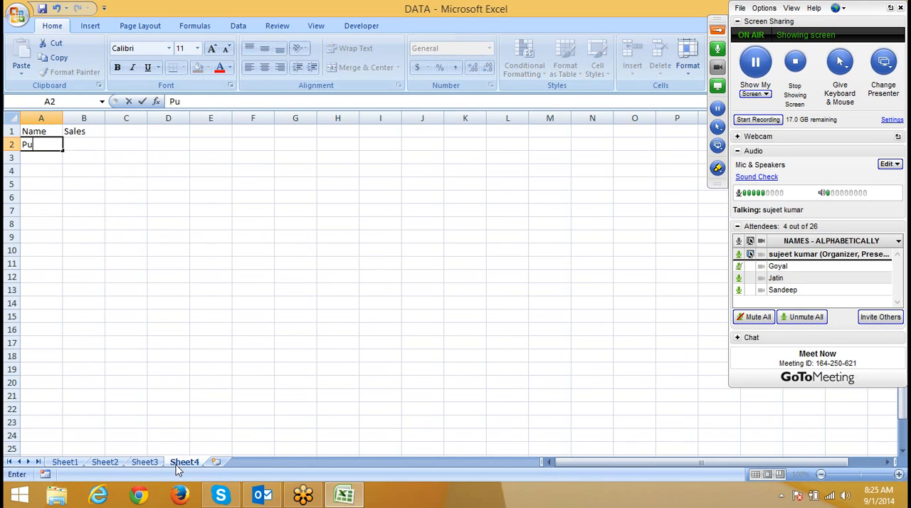
key(Return)
key(Return)
click(41, 144)
drag(62, 151, 62, 163)
click(50, 158)
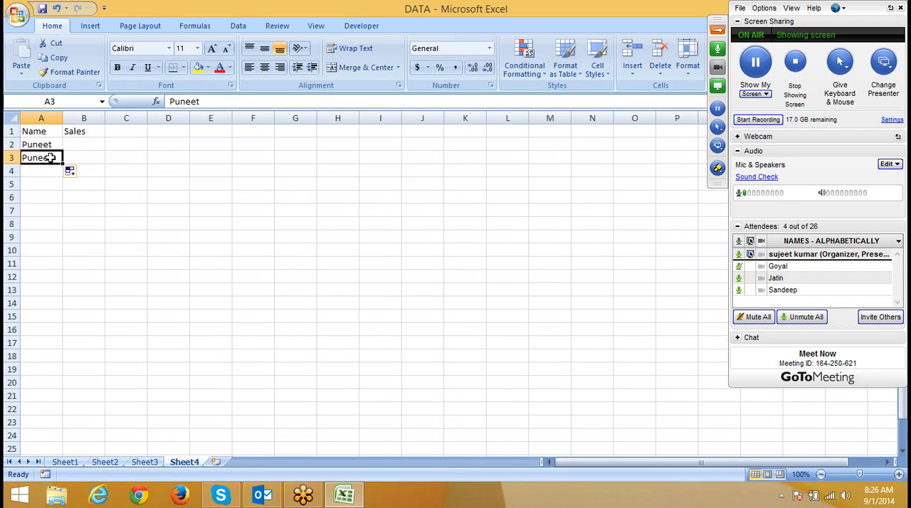
text(Neera)
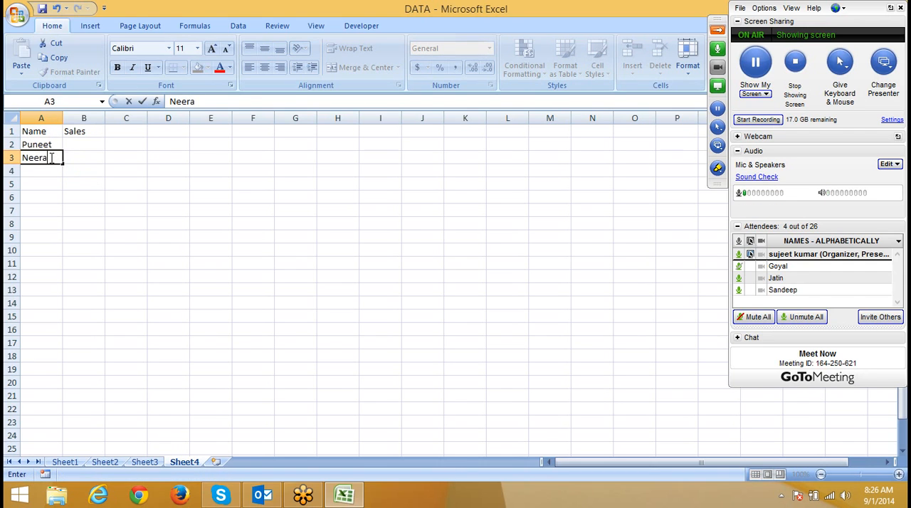
key(Return)
text(Inder)
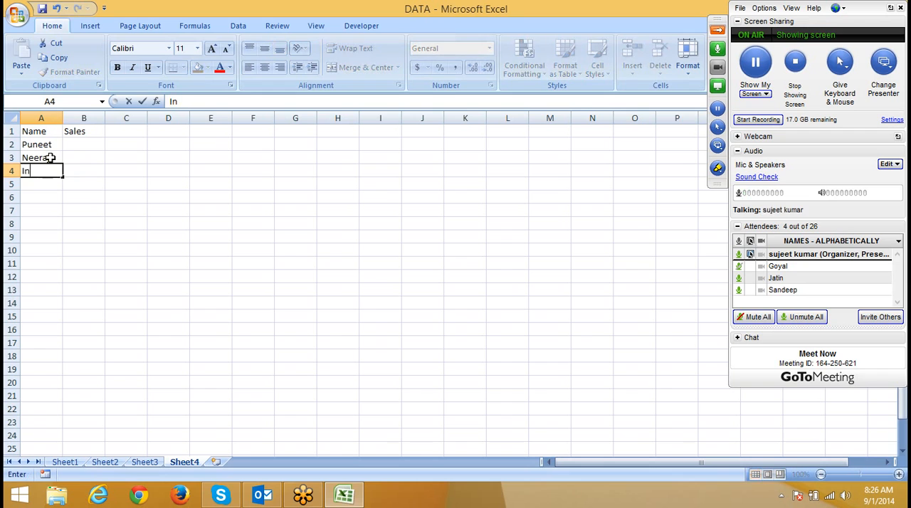
key(Return)
text(Mani)
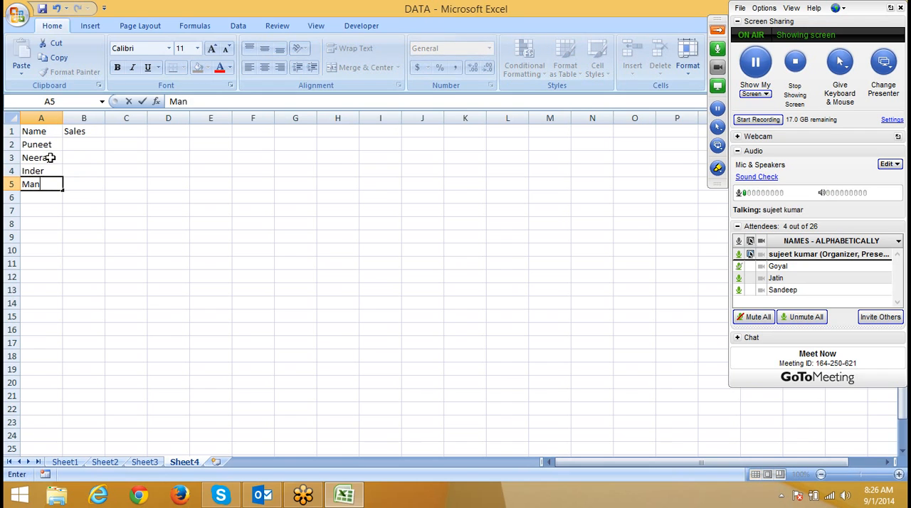
key(Return)
text(Puja)
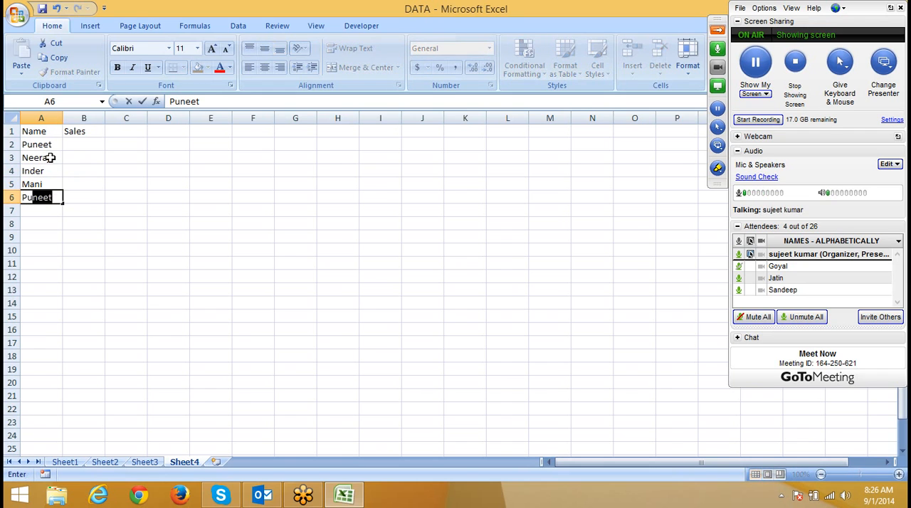
key(Return)
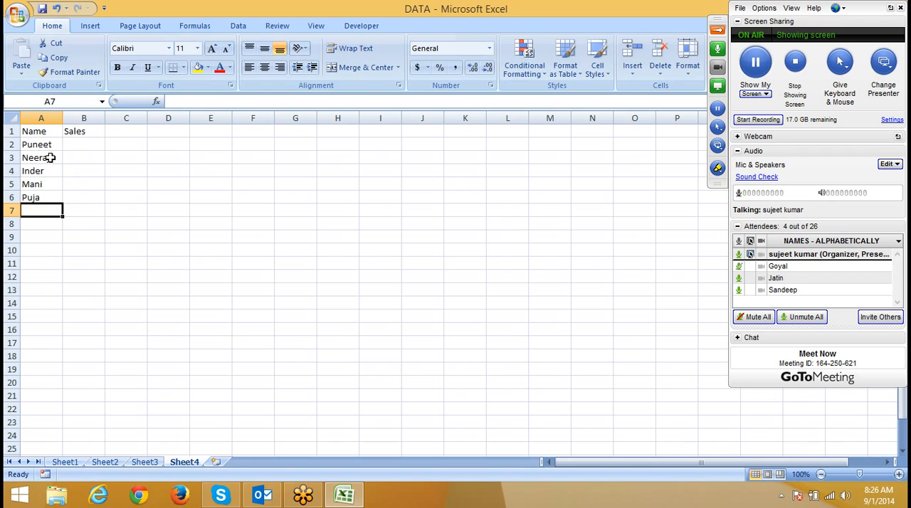
text(Yogesh)
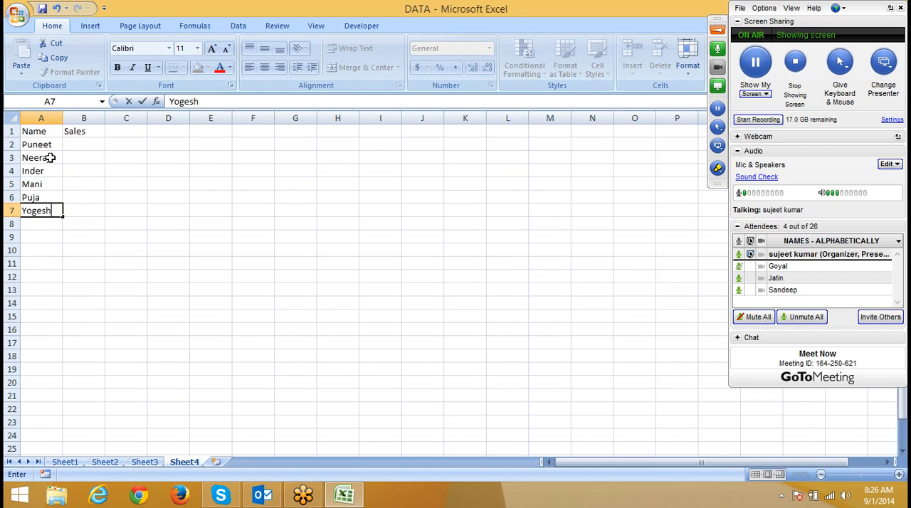
key(Return)
Step: Enter the Sales values 23, 43, 54, 64, 65 and 76 in B2:B7
key(ctrl+Home)
key(Right)
key(Down)
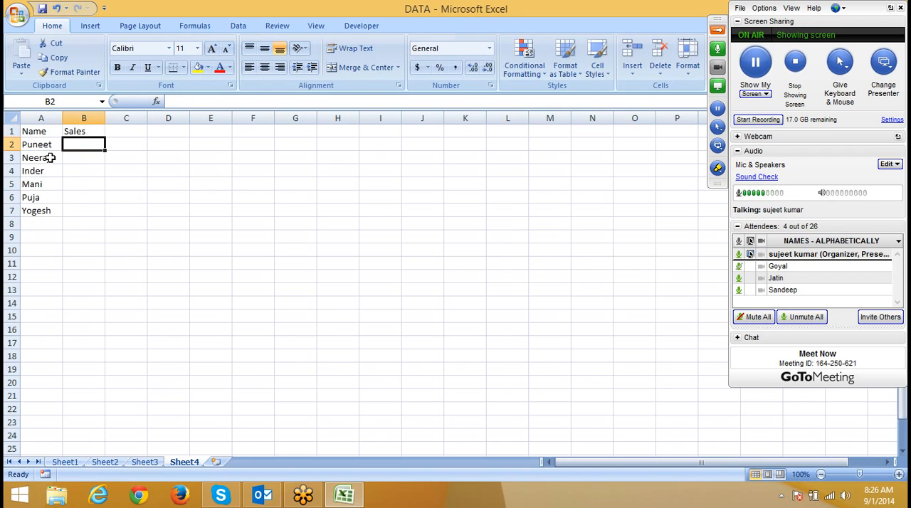
text(23)
key(Return)
text(43)
key(Return)
text(54)
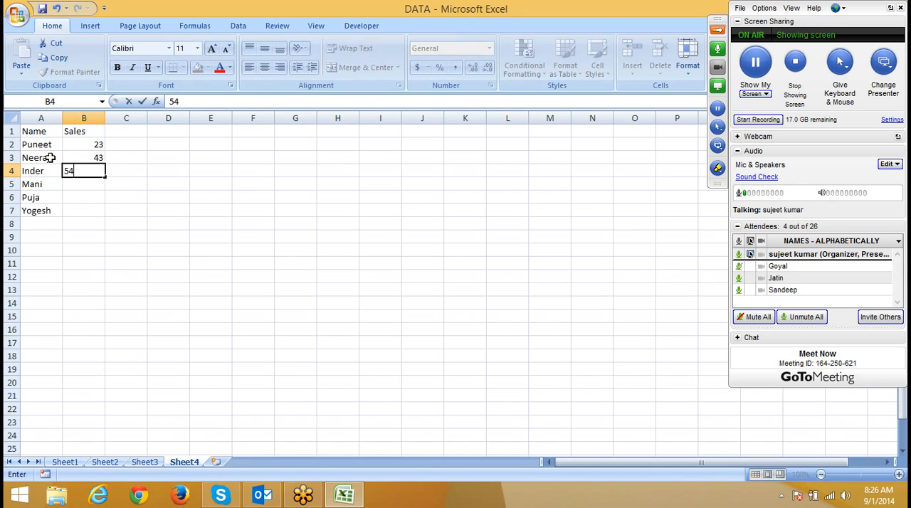
key(Return)
text(64)
key(Return)
text(65)
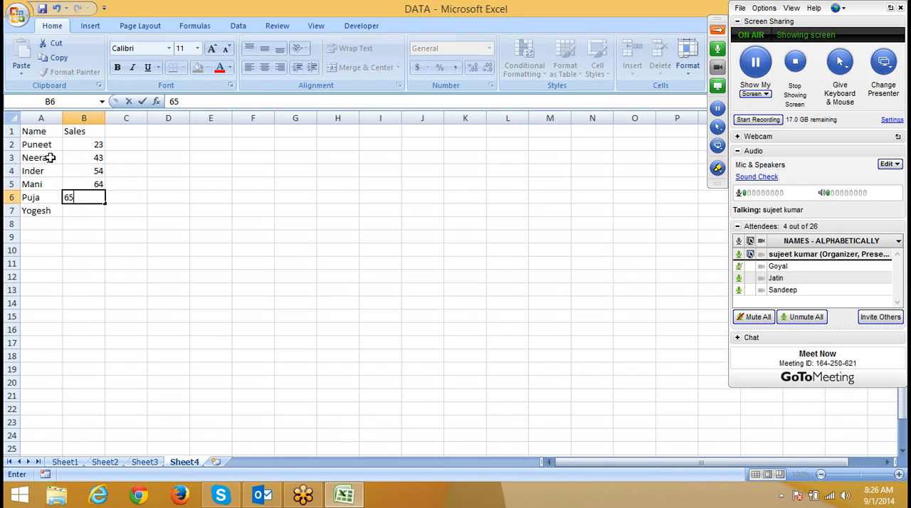
key(Return)
text(76)
key(Tab)
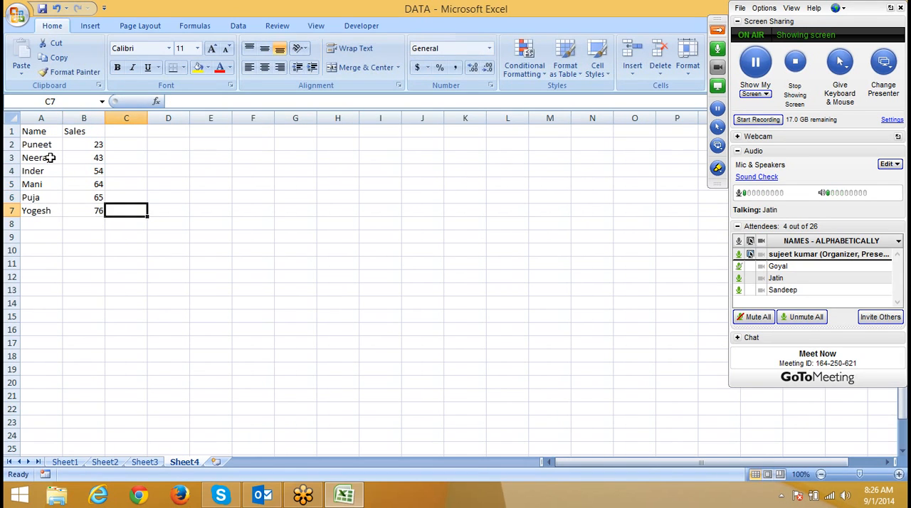
Step: Check the average of the Sales values in B2:B7
key(Up)
key(Up)
key(Up)
key(Up)
key(Up)
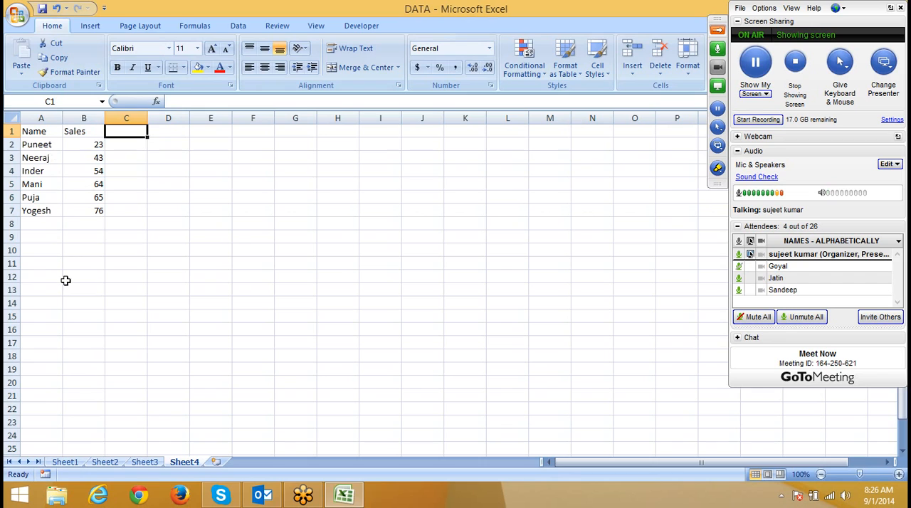
click(76, 251)
drag(97, 208, 100, 145)
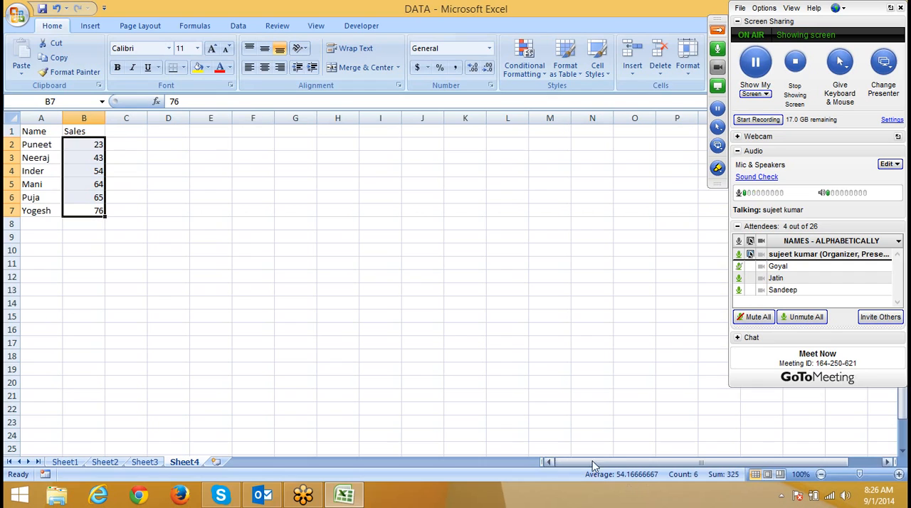
click(30, 161)
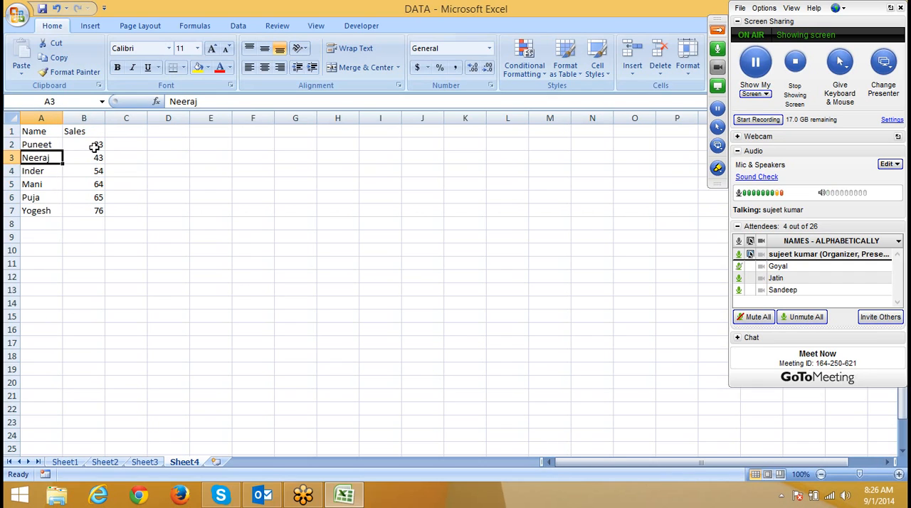
Step: Preview the Below Average rule with Light Red Fill with Dark Red Text on B2:B7, and cancel it
drag(95, 145, 99, 212)
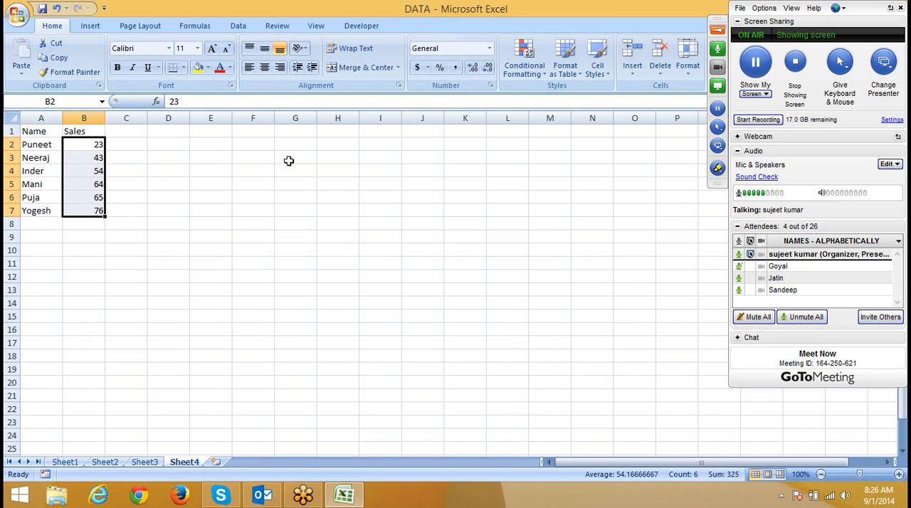
click(525, 61)
mouse_move(537, 134)
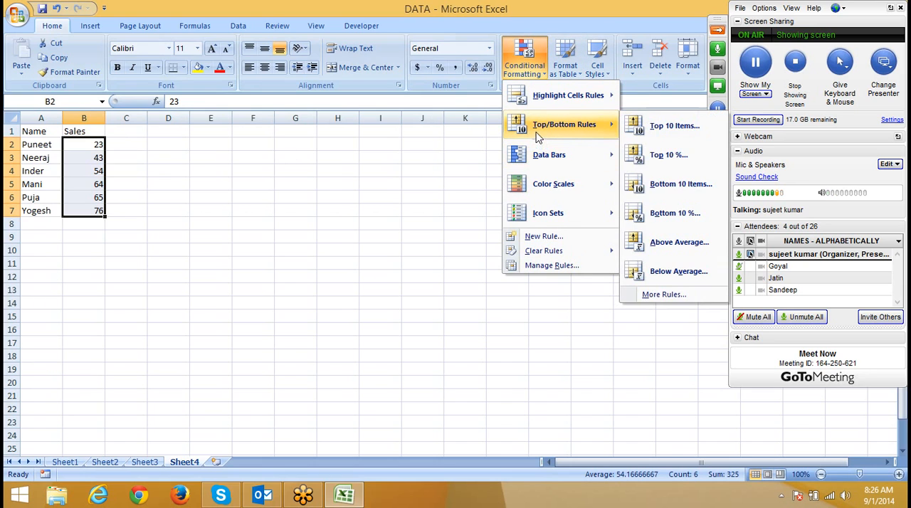
click(692, 274)
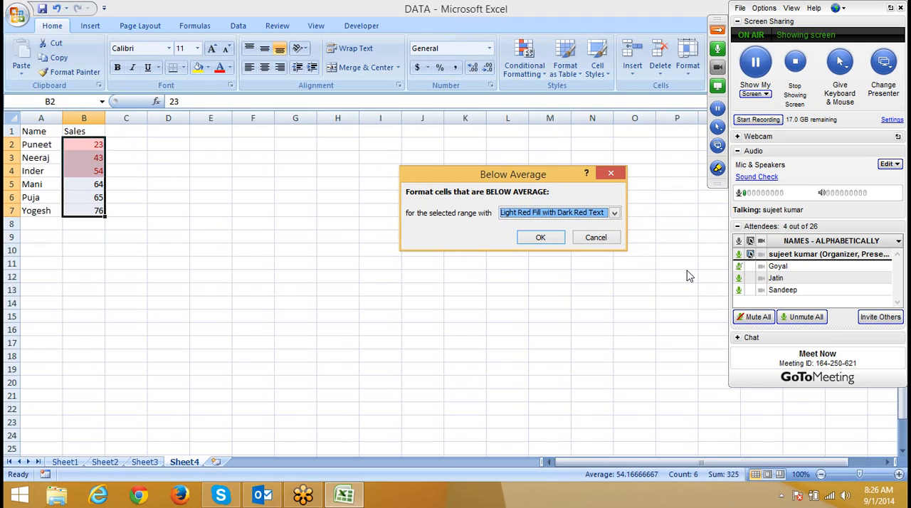
key(Escape)
click(21, 148)
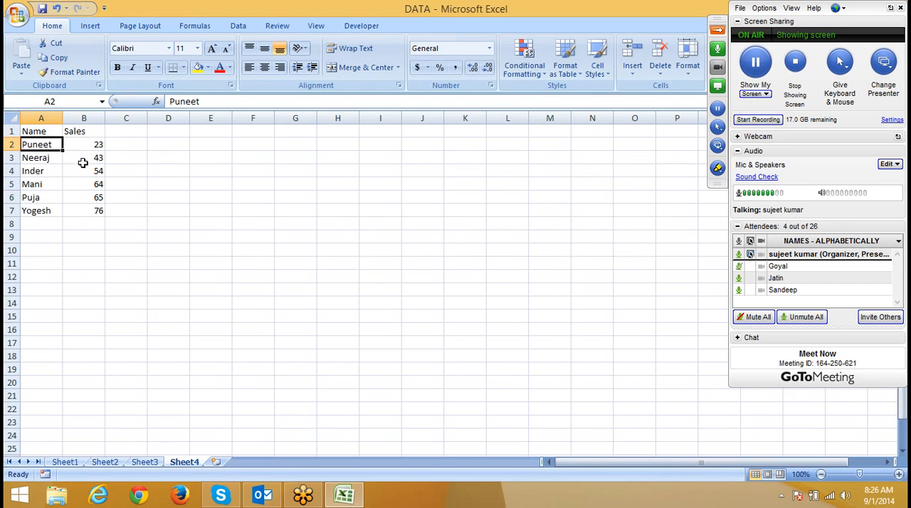
click(523, 65)
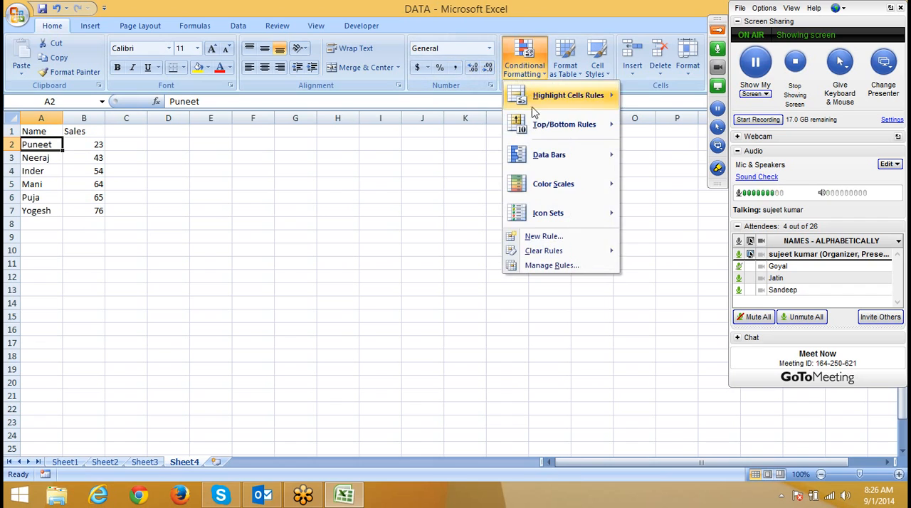
click(565, 239)
click(412, 177)
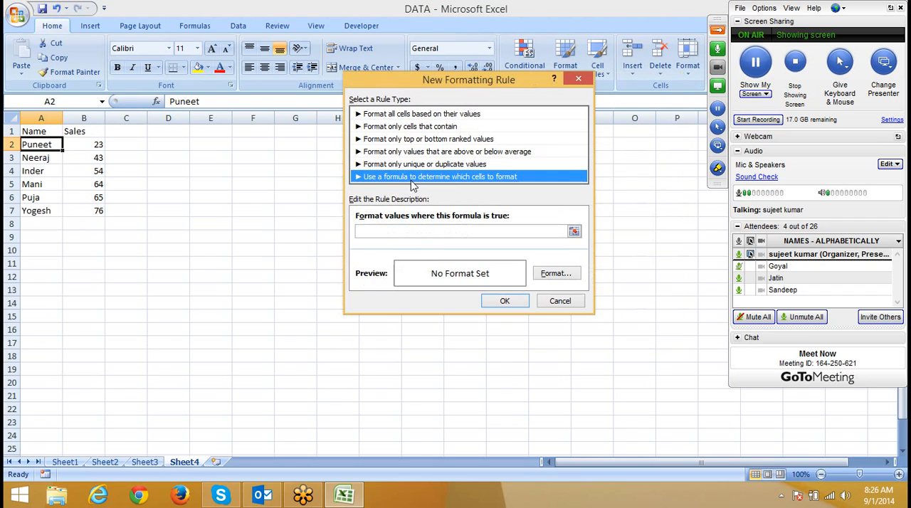
click(395, 231)
text(=)
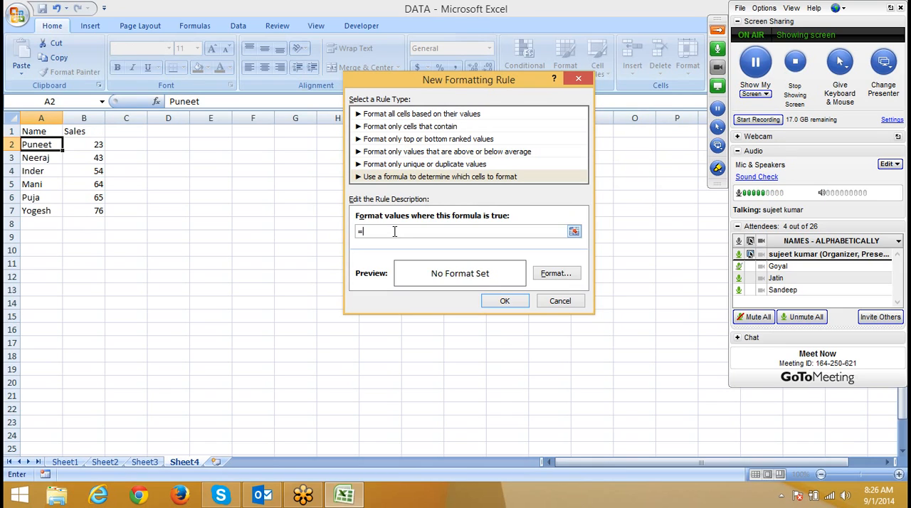
text(avrage)
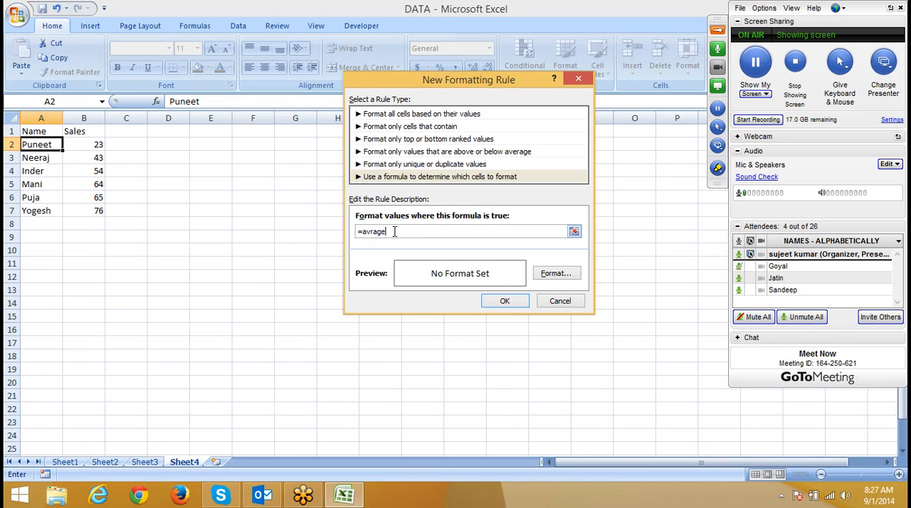
key(BackSpace)
key(BackSpace)
key(BackSpace)
key(BackSpace)
key(BackSpace)
key(BackSpace)
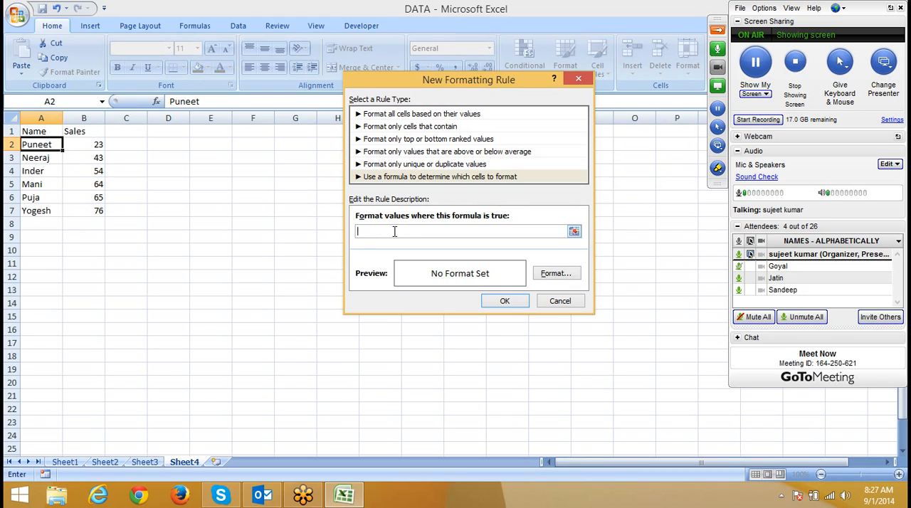
key(Escape)
Step: Begin an AVERAGE formula in C2, copy its opening text =AVERAGE(, and discard the cell entry
key(Right)
key(Right)
text(=)
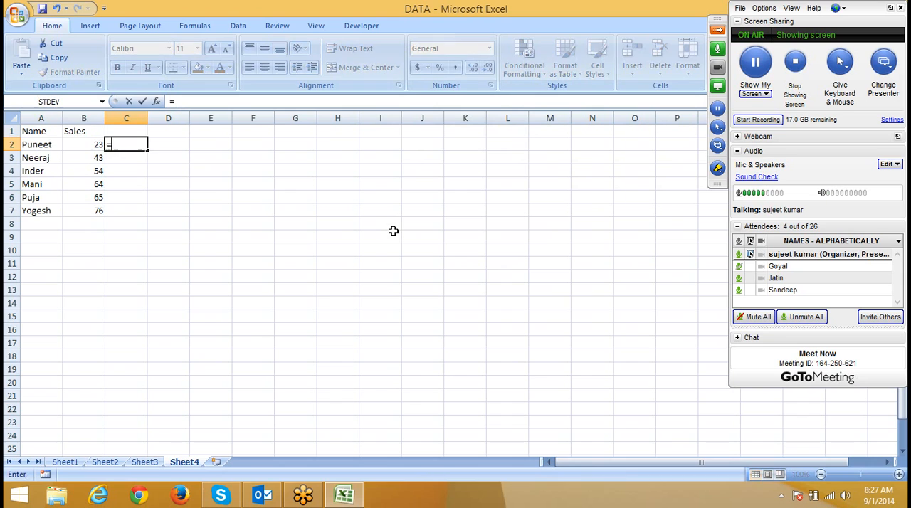
text(av)
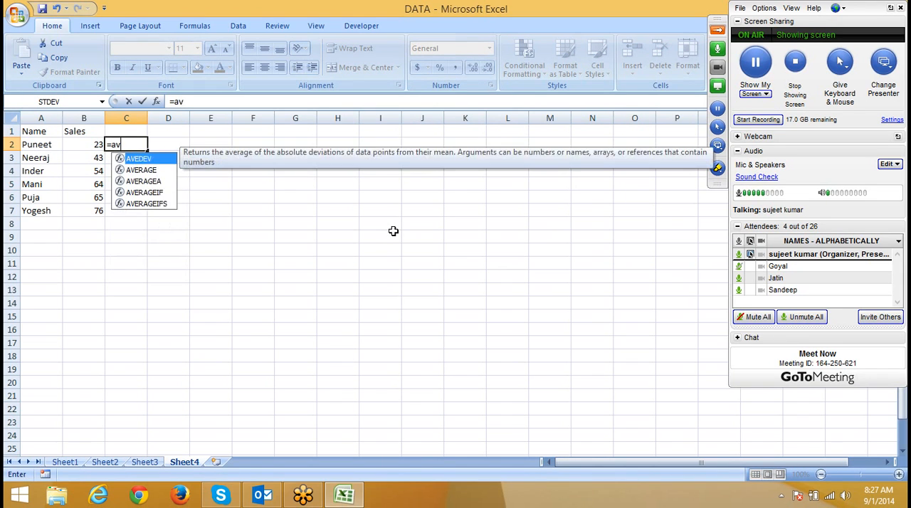
key(Down)
key(Tab)
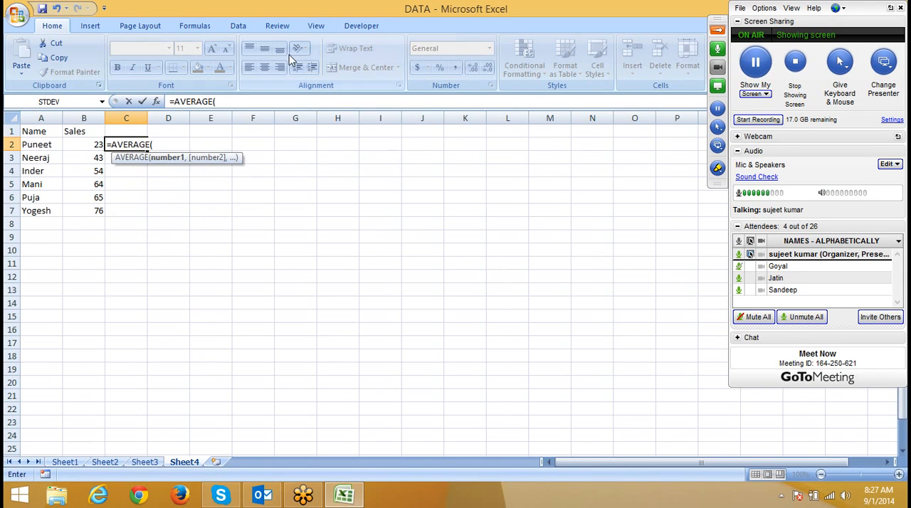
drag(216, 101, 165, 102)
key(Escape)
Step: Start a formula-based conditional formatting rule on A2 with the condition =AVERAGE($B$2:$B$7)>$B$2
click(50, 144)
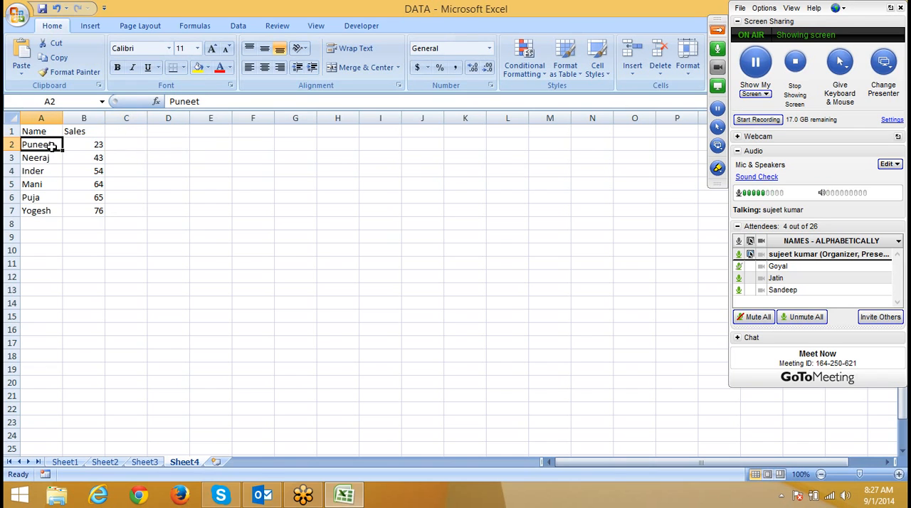
click(518, 71)
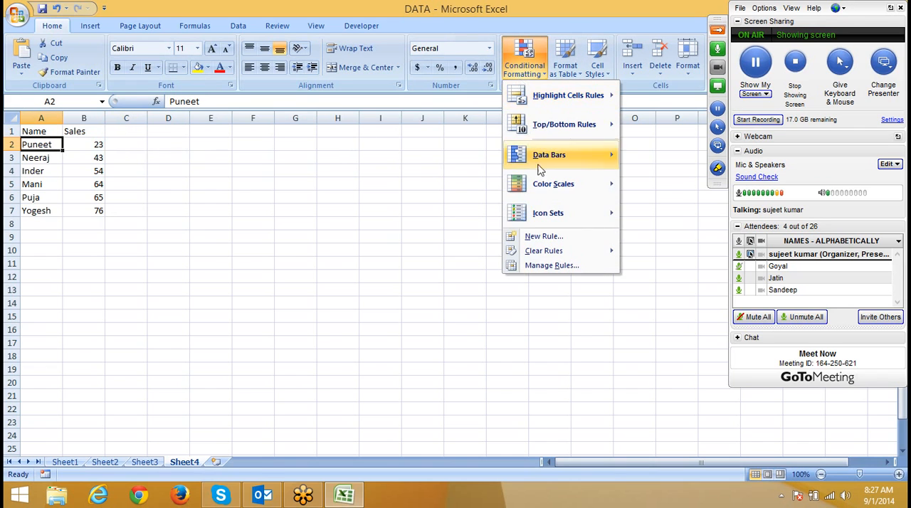
click(549, 239)
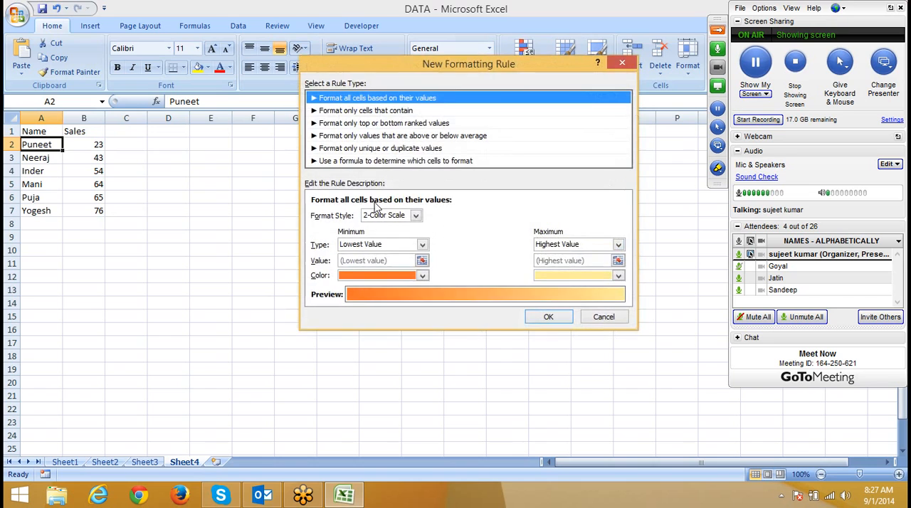
click(359, 163)
click(360, 216)
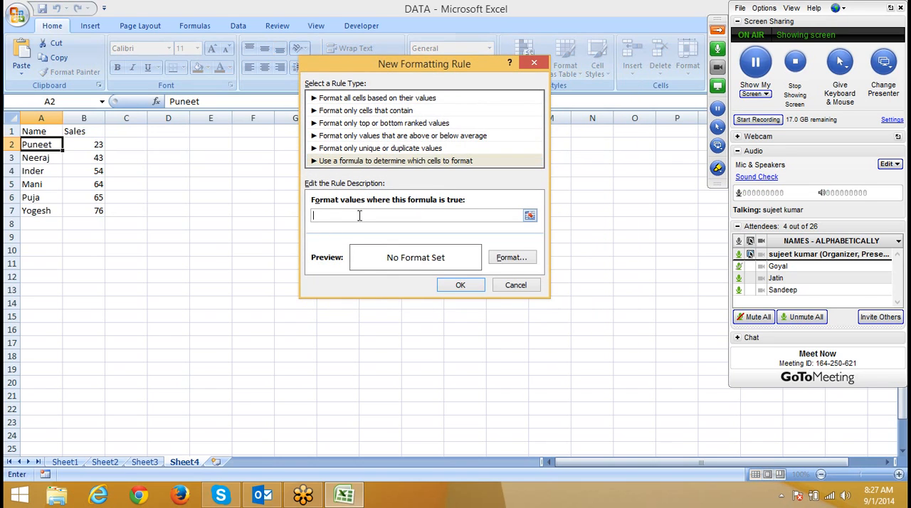
text(=AVERAGE()
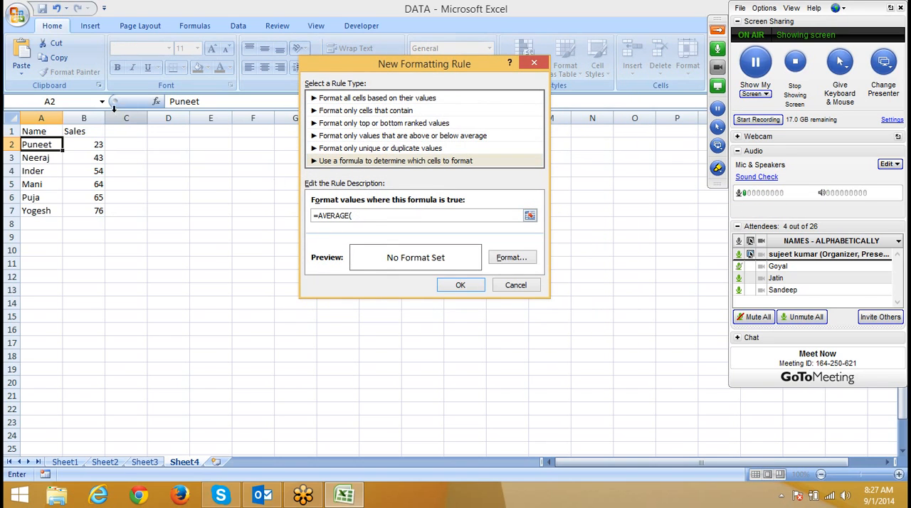
drag(98, 144, 95, 210)
text())
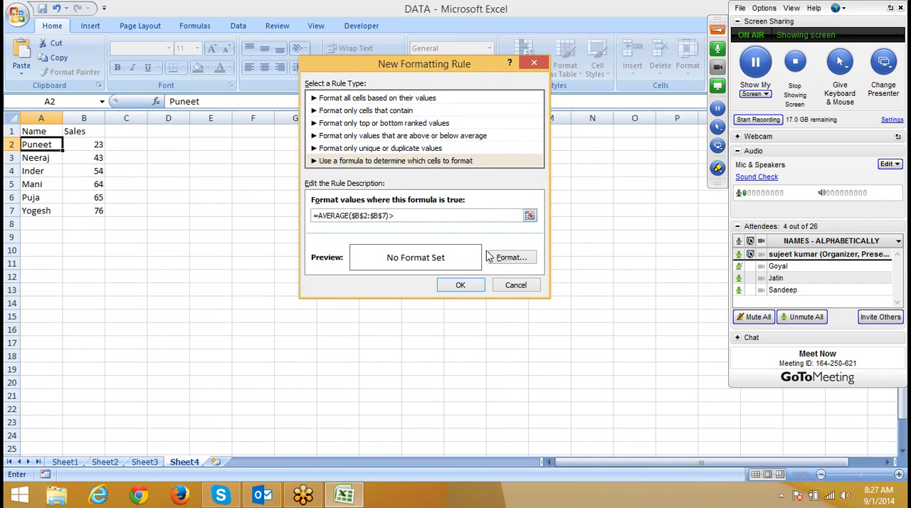
text(>)
click(78, 147)
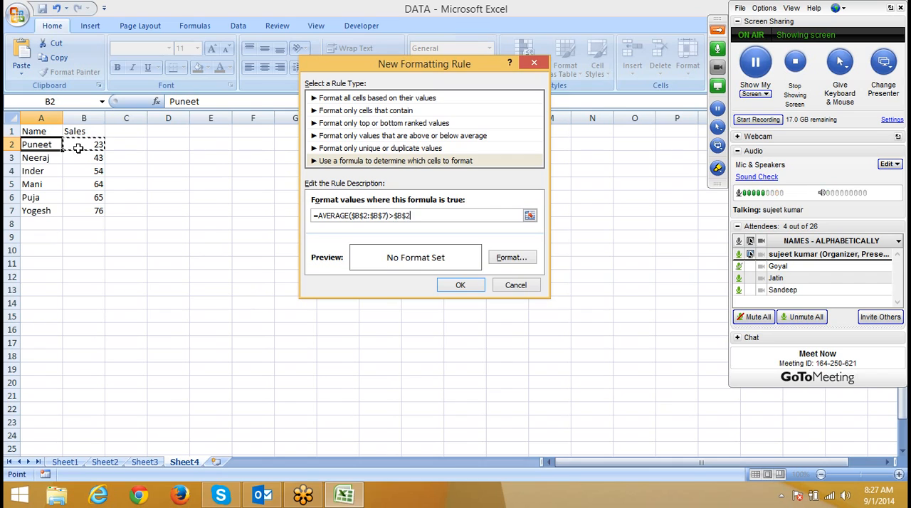
Step: Make the compared cell row-relative as $B2 in the rule formula, and give the rule a green fill
drag(378, 216, 383, 216)
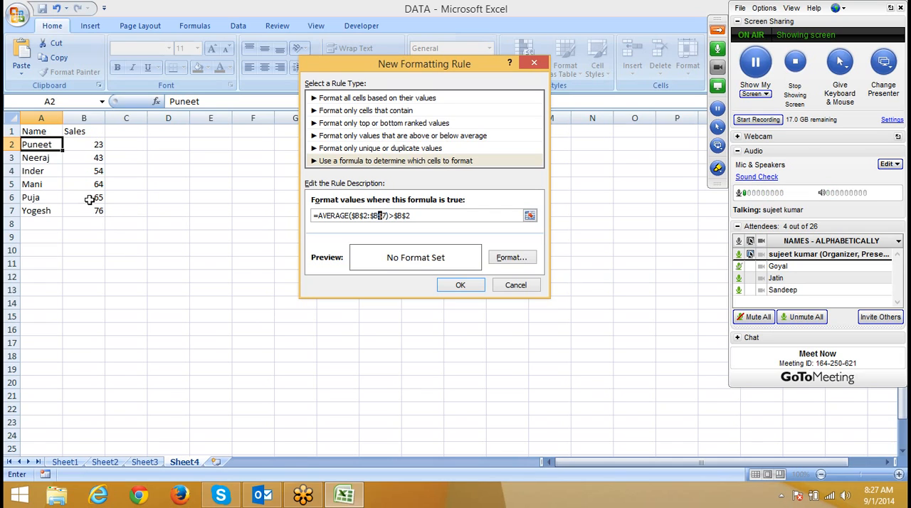
click(401, 215)
key(Delete)
click(530, 261)
click(365, 181)
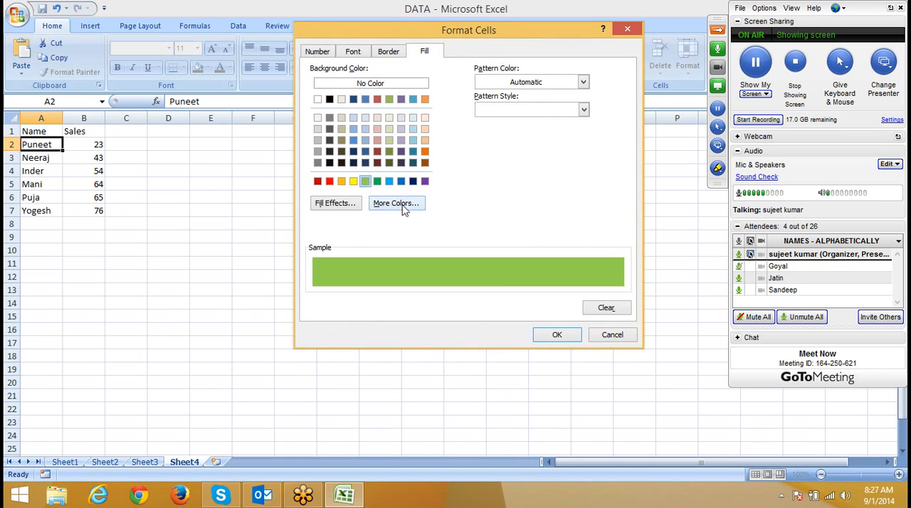
click(549, 334)
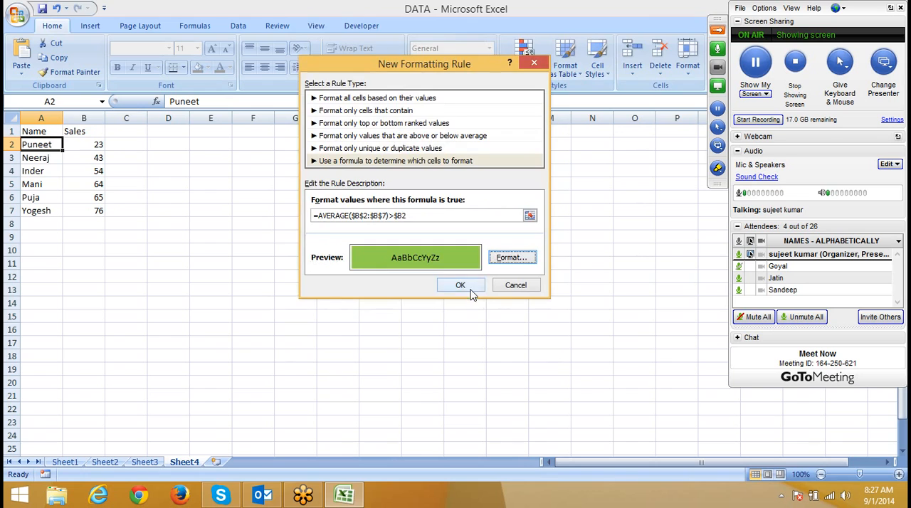
click(461, 286)
Step: Copy A2's formatting over A2:A7 with Format Painter, and undo it
click(70, 72)
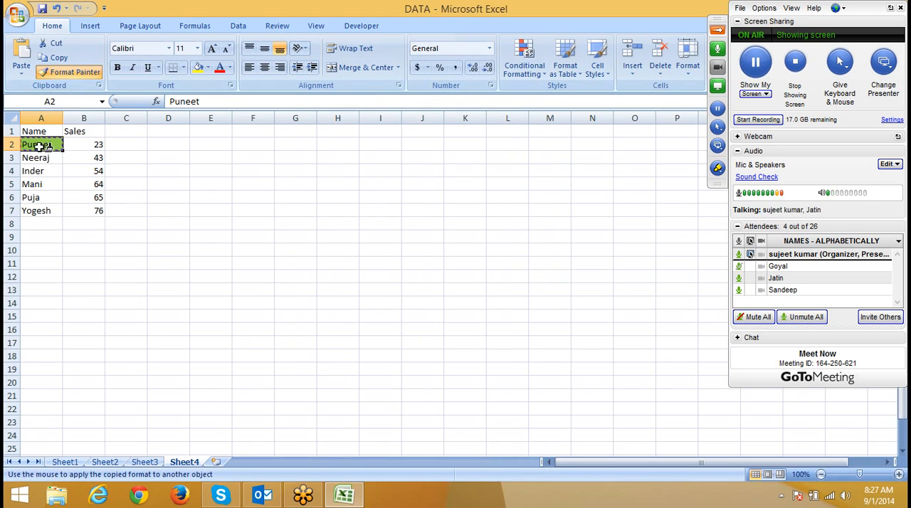
drag(43, 145, 44, 208)
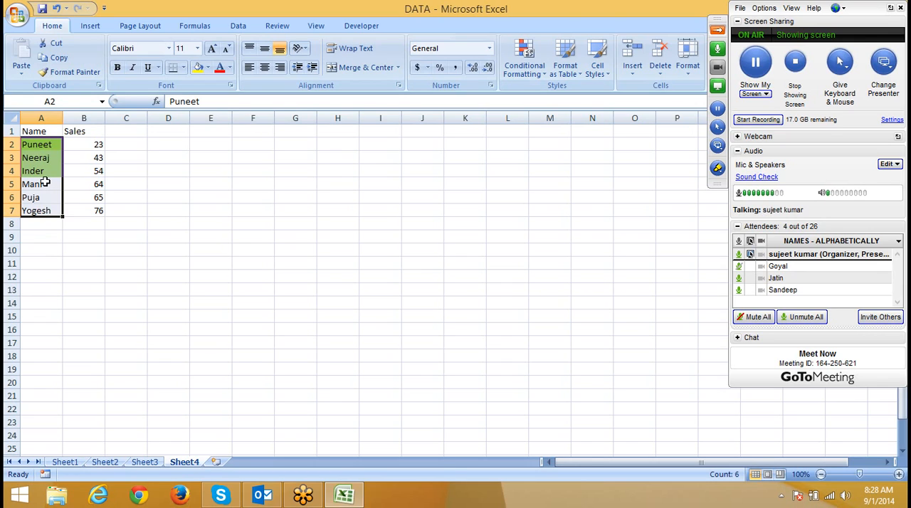
key(ctrl+z)
click(48, 146)
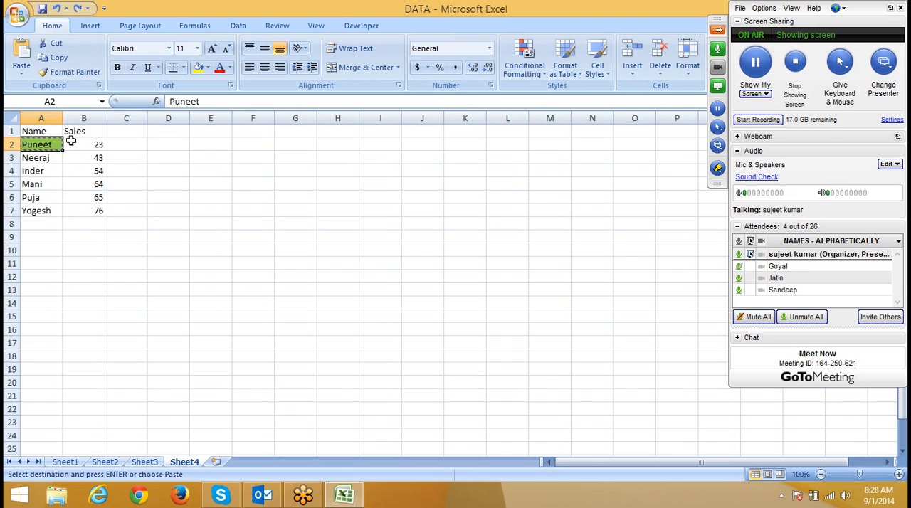
key(Escape)
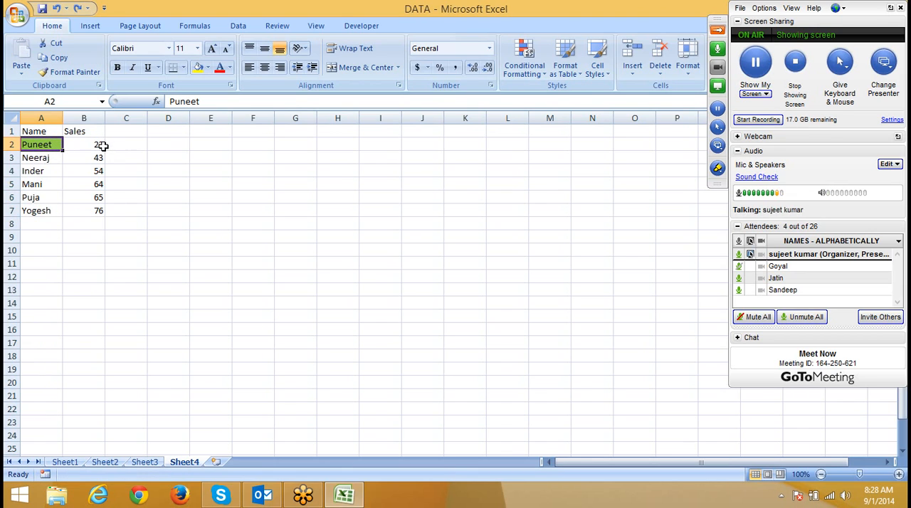
click(525, 68)
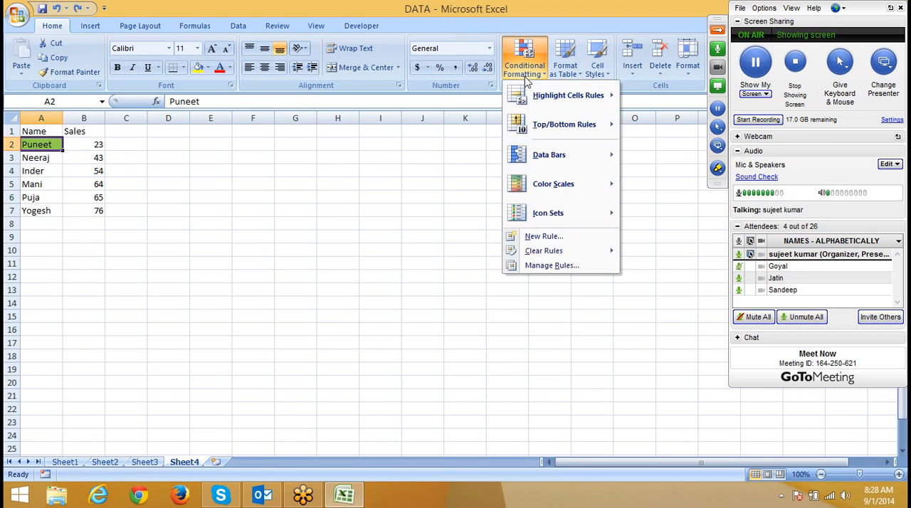
click(556, 266)
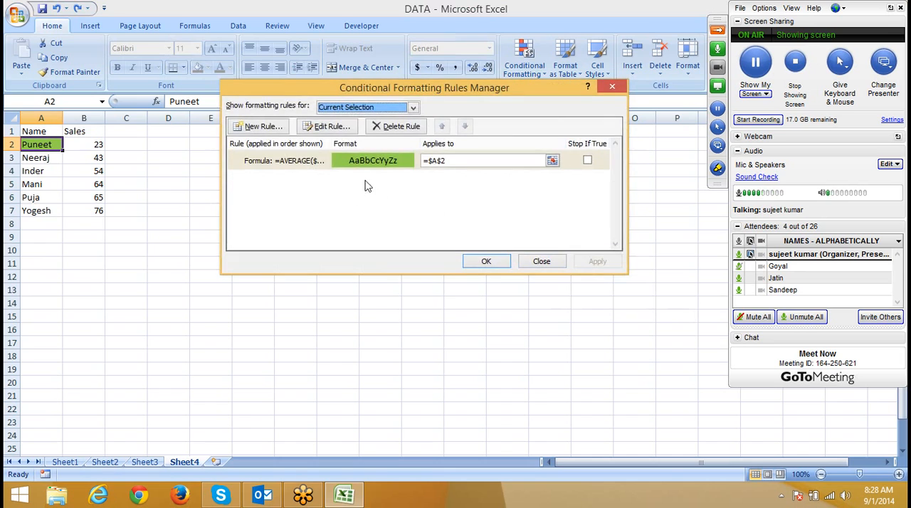
key(Escape)
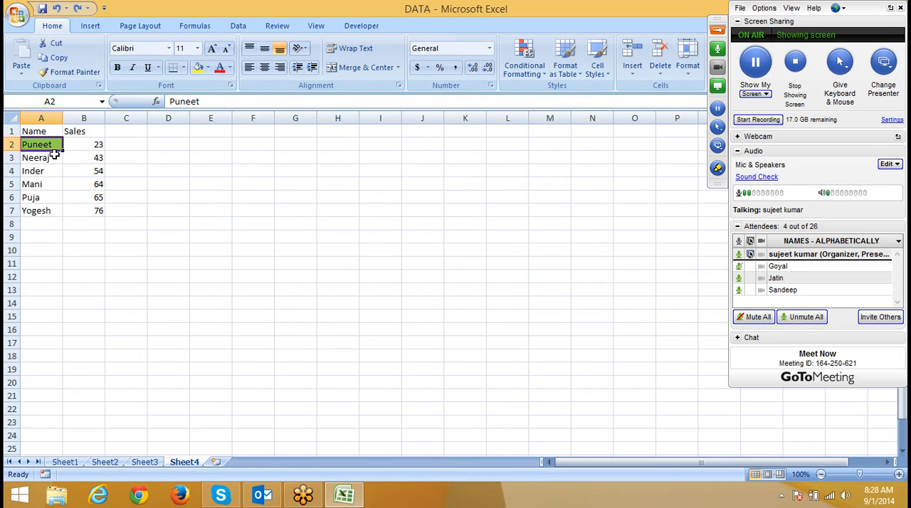
Step: Rewrite the formula of A2's conditional formatting rule as =$B2>AVERAGE($B$2:$B$7)
click(525, 68)
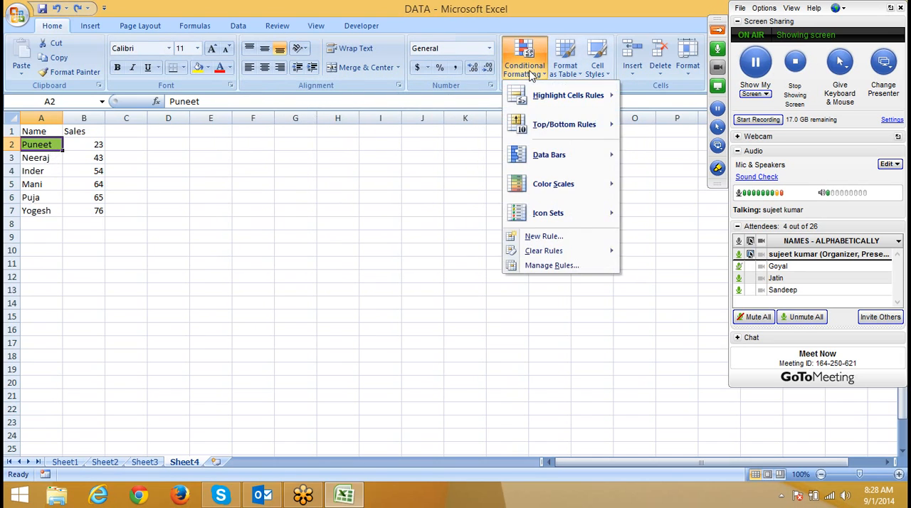
click(563, 267)
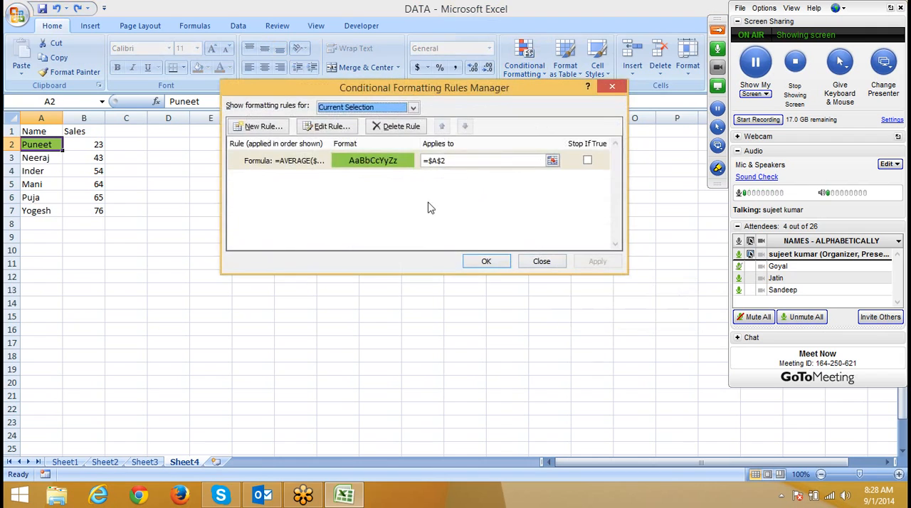
click(333, 162)
double_click(332, 164)
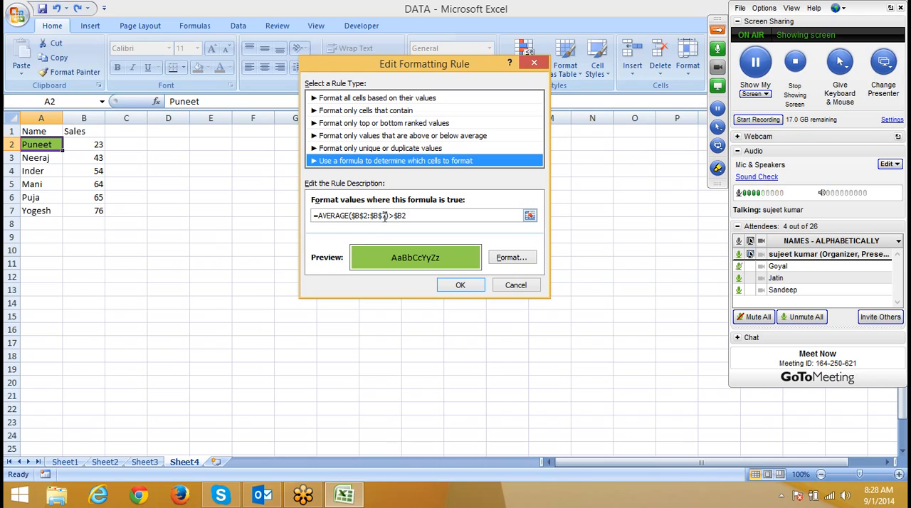
drag(391, 216, 313, 219)
key(ctrl+c)
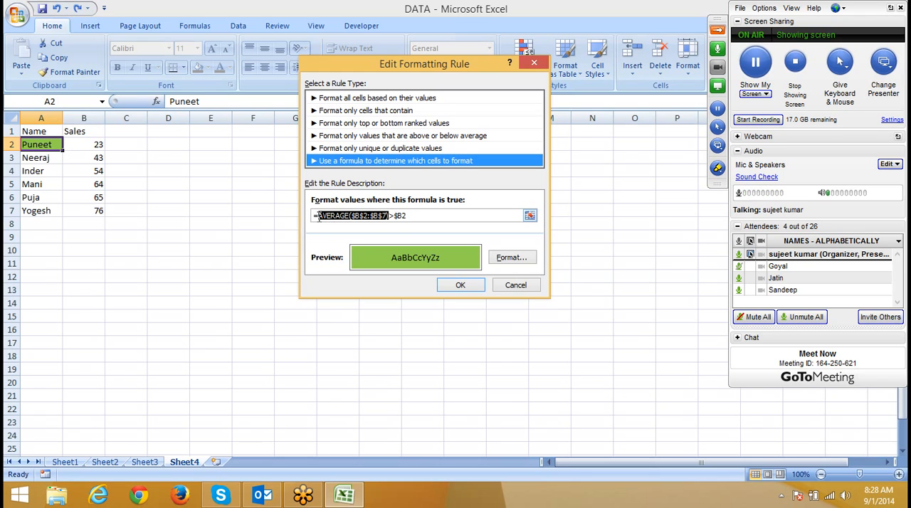
key(Delete)
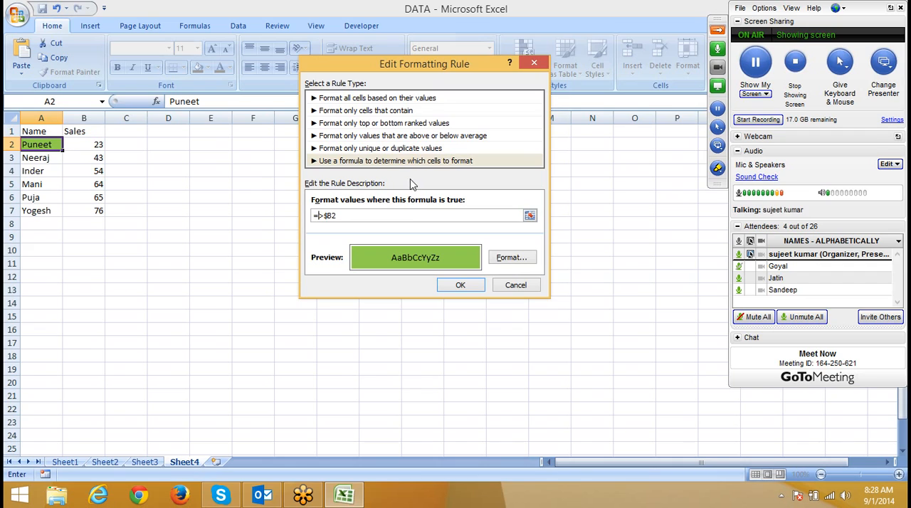
key(Delete)
text(>)
key(ctrl+v)
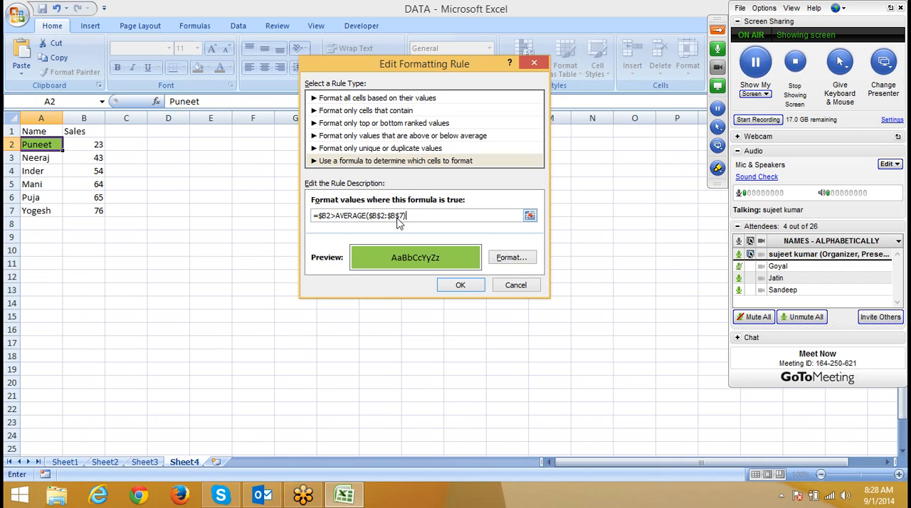
Step: Apply the edited rule to A2 and copy its formatting over A2:A7 with Format Painter
click(461, 285)
click(597, 262)
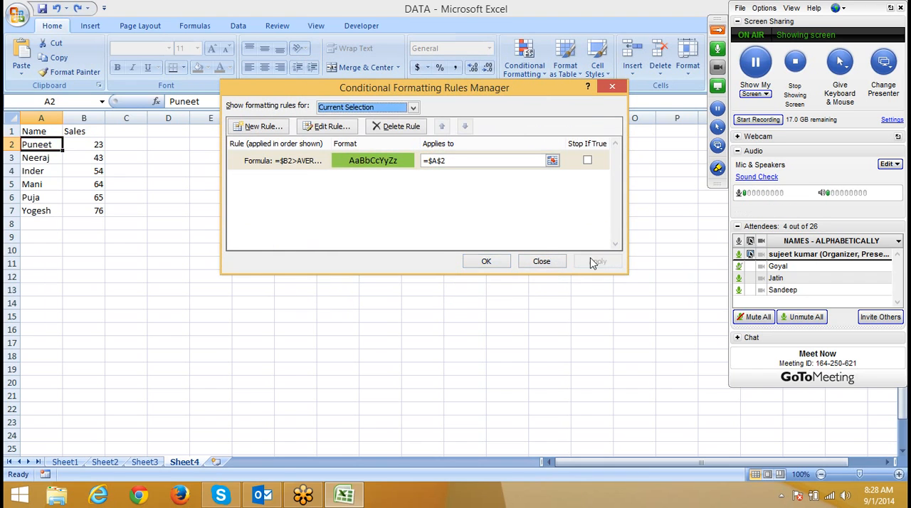
click(473, 263)
click(72, 72)
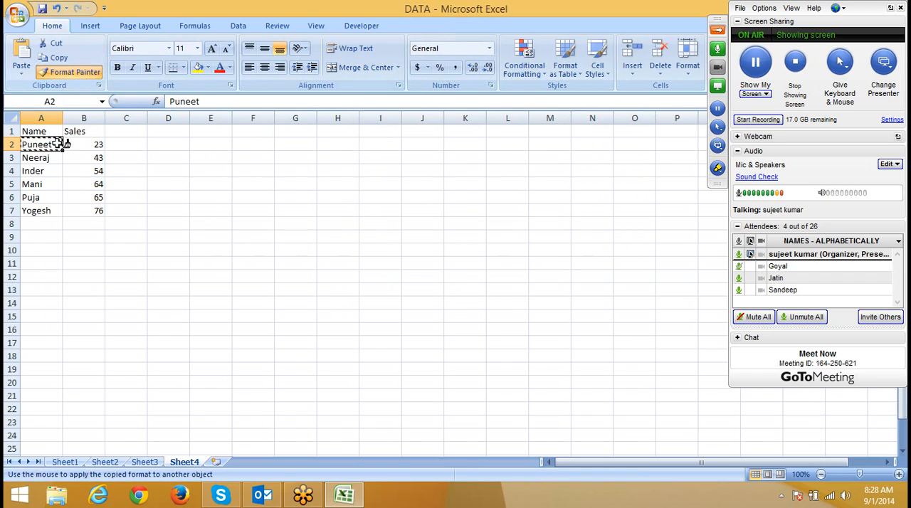
mouse_move(54, 145)
mouse_down()
mouse_move(32, 170)
mouse_move(51, 208)
mouse_up()
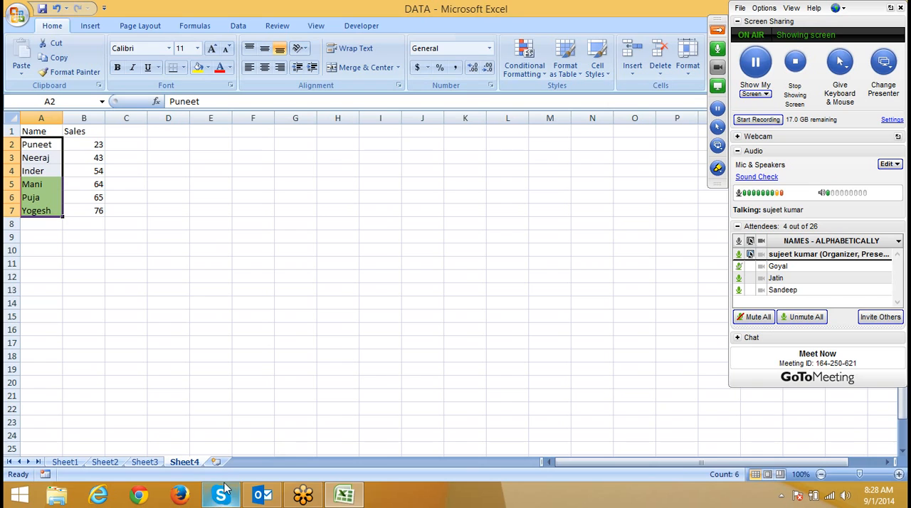
Step: Insert a new worksheet after Sheet4 and enter the header Date in A1
click(217, 462)
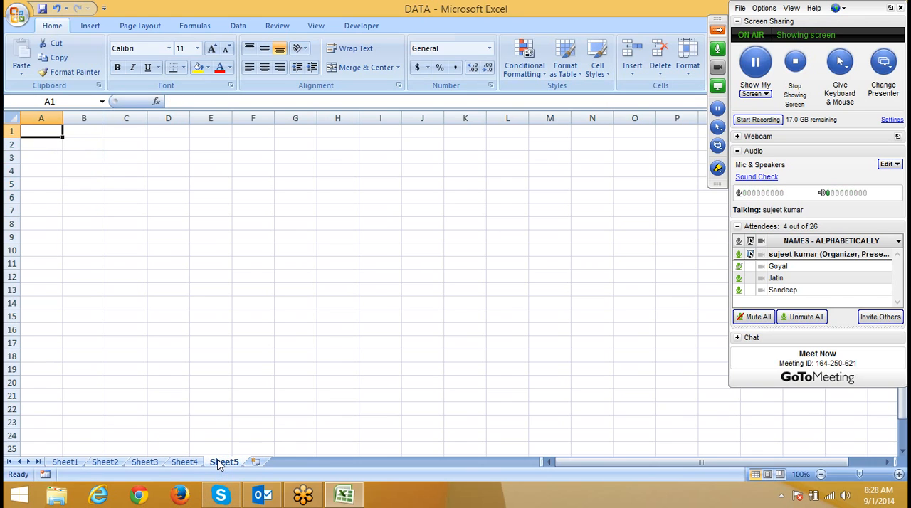
text(Date)
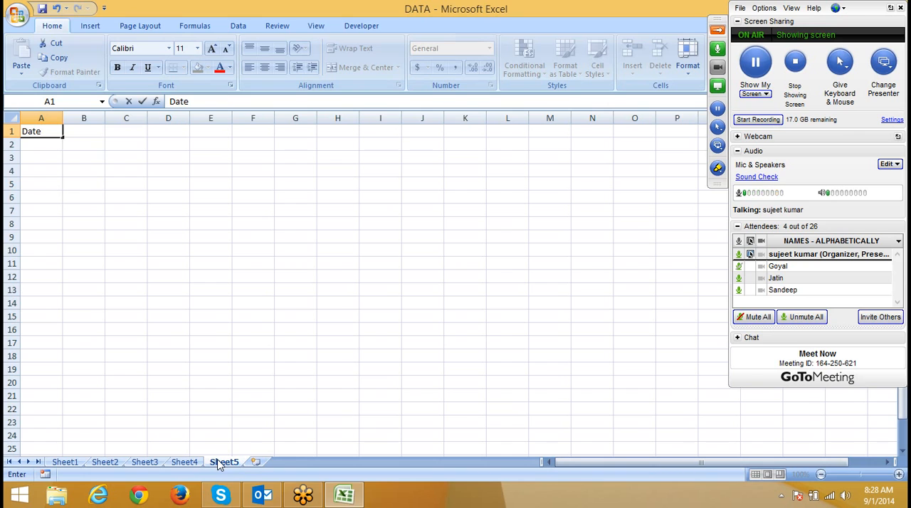
key(Return)
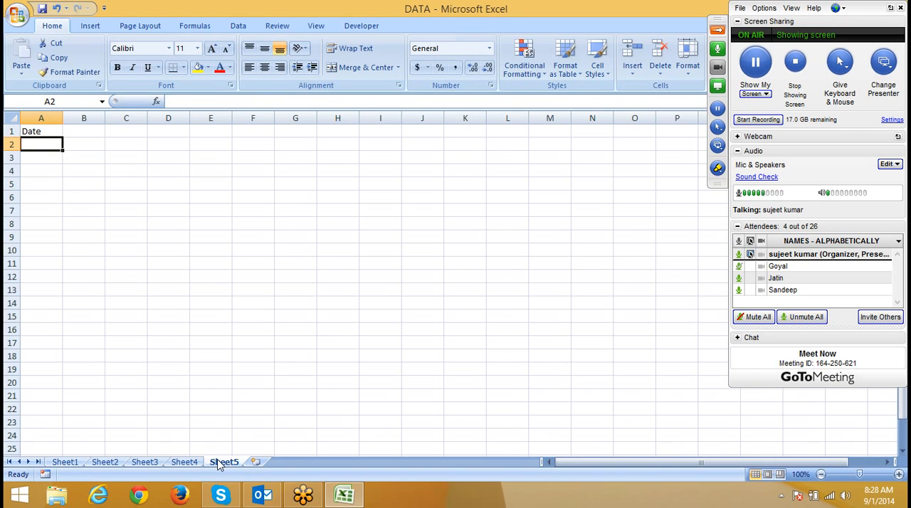
key(Down)
key(Up)
Step: Enter the date 1/1 in A2
text(1)
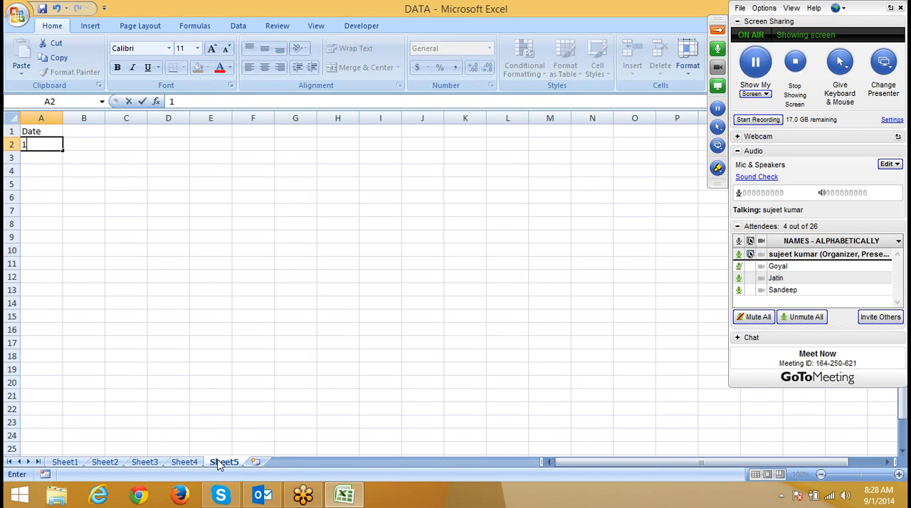
text(/1)
key(Return)
key(Up)
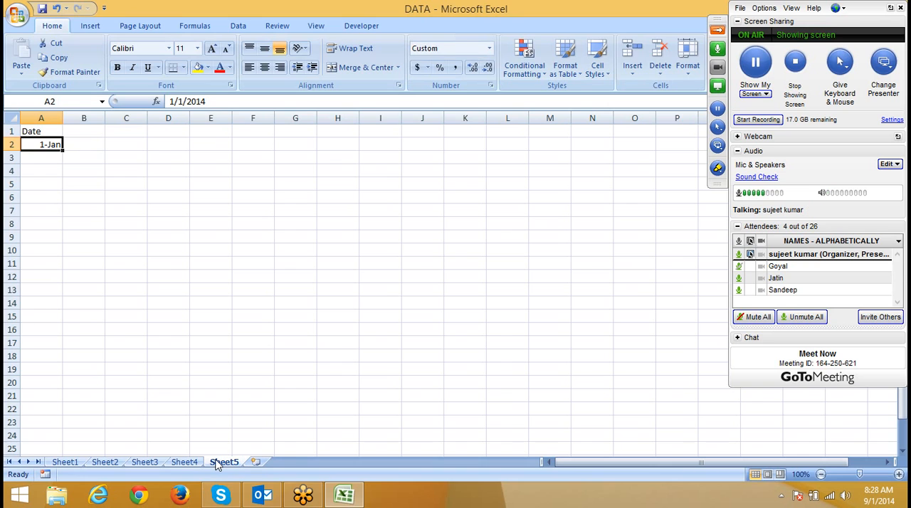
Step: Replace the date in A2 with 1-Sep
text(1-se)
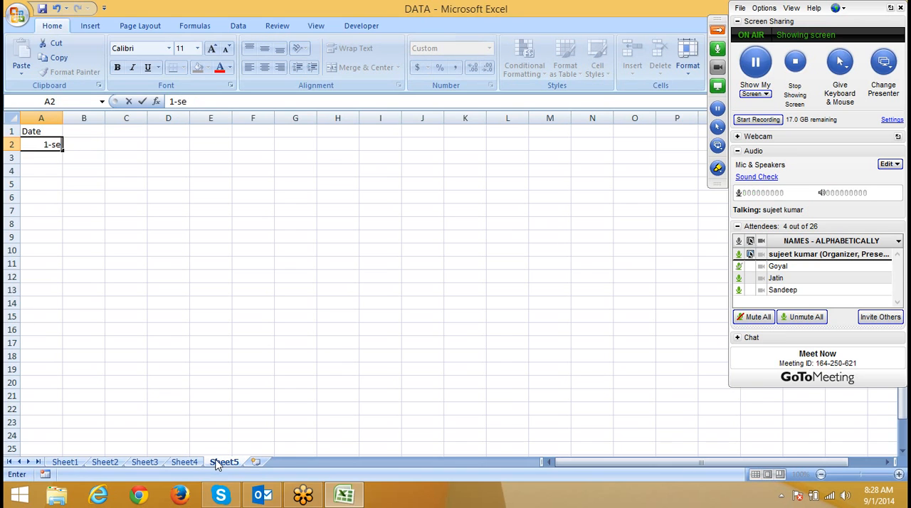
text(p)
key(Return)
key(Up)
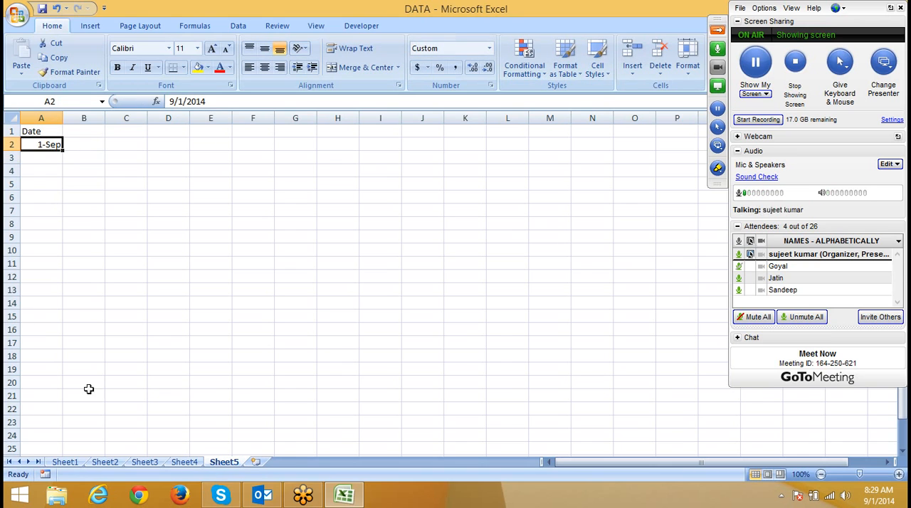
Step: Fill the daily date series from A2 down to row 89, and select column A
drag(63, 151, 70, 448)
key(ctrl+Home)
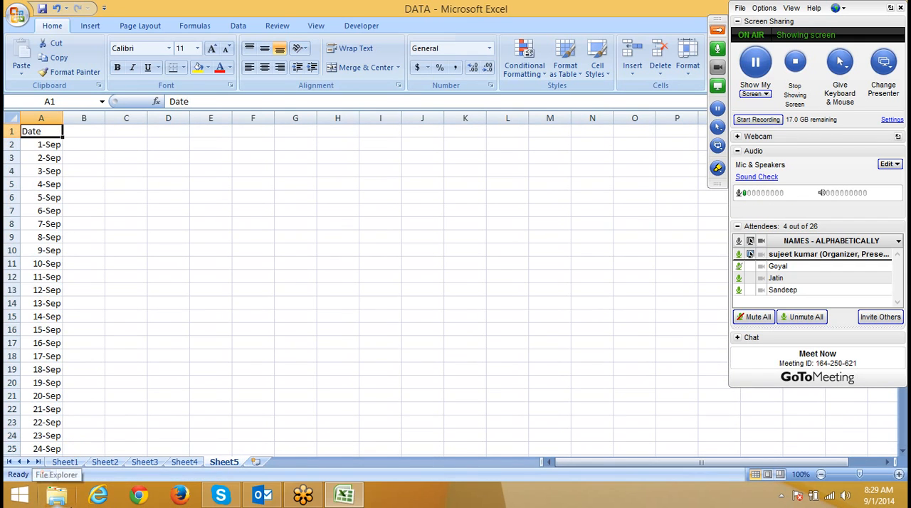
click(55, 115)
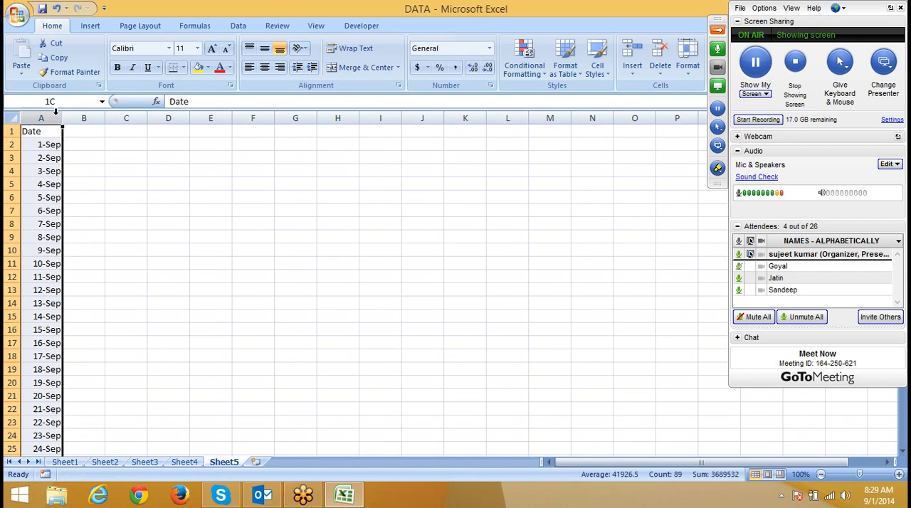
Step: Try the A Date Occurring highlight rule on column A with the In the last 7 days option
click(525, 74)
mouse_move(550, 154)
mouse_move(542, 97)
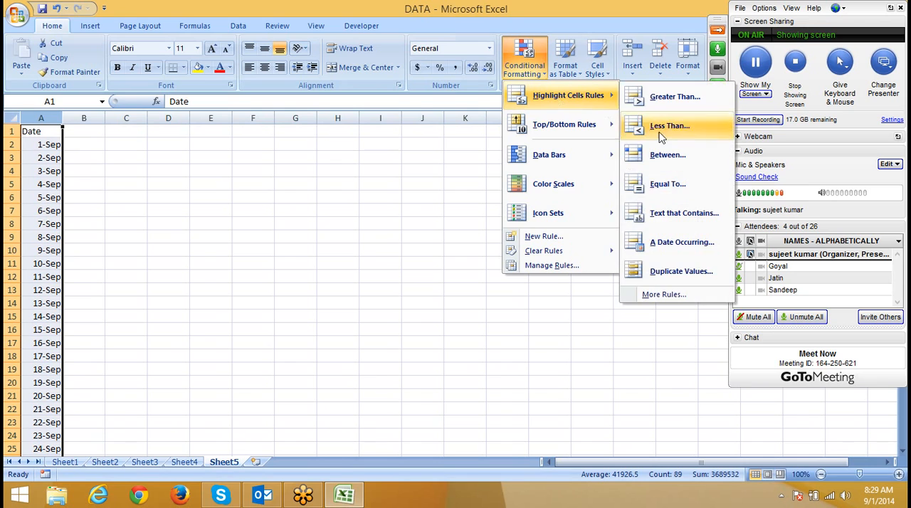
click(683, 242)
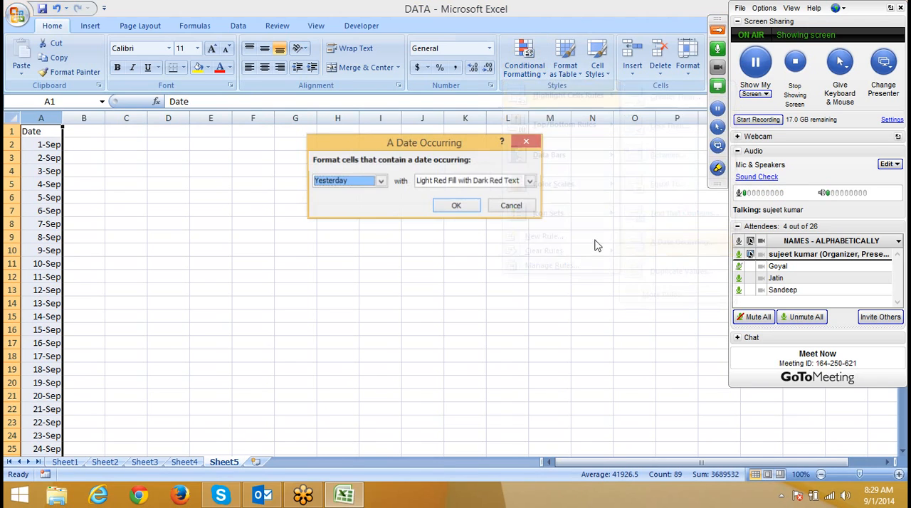
click(335, 184)
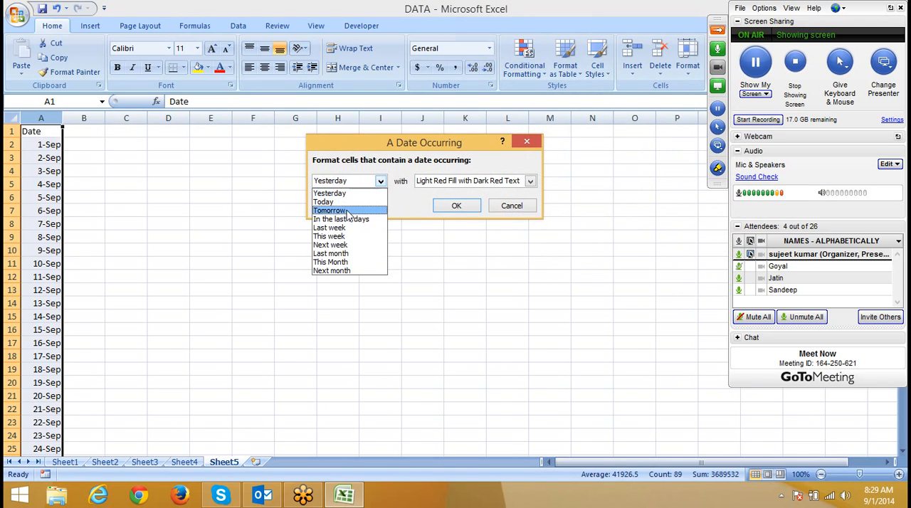
click(349, 221)
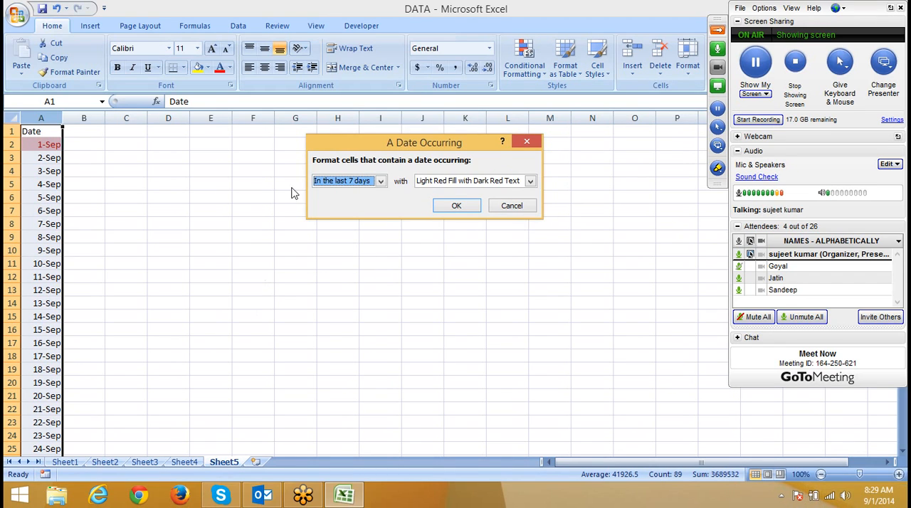
click(345, 182)
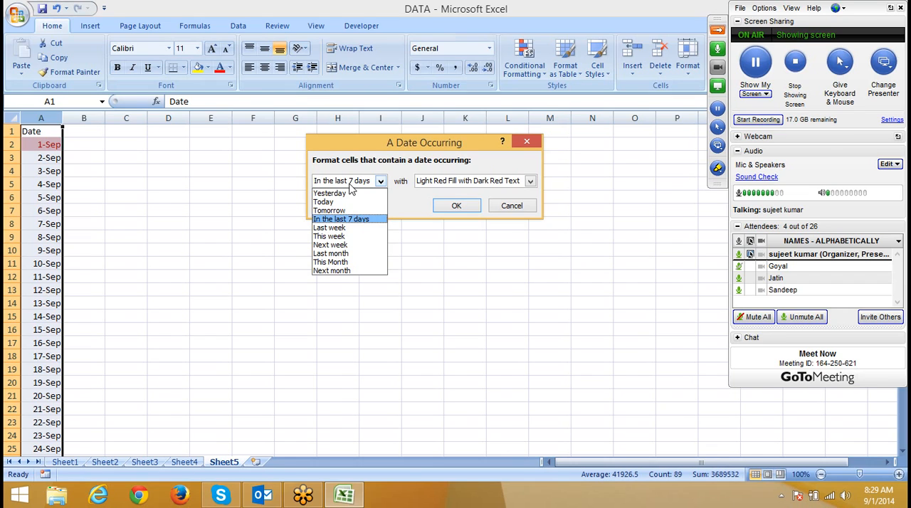
key(Escape)
key(Escape)
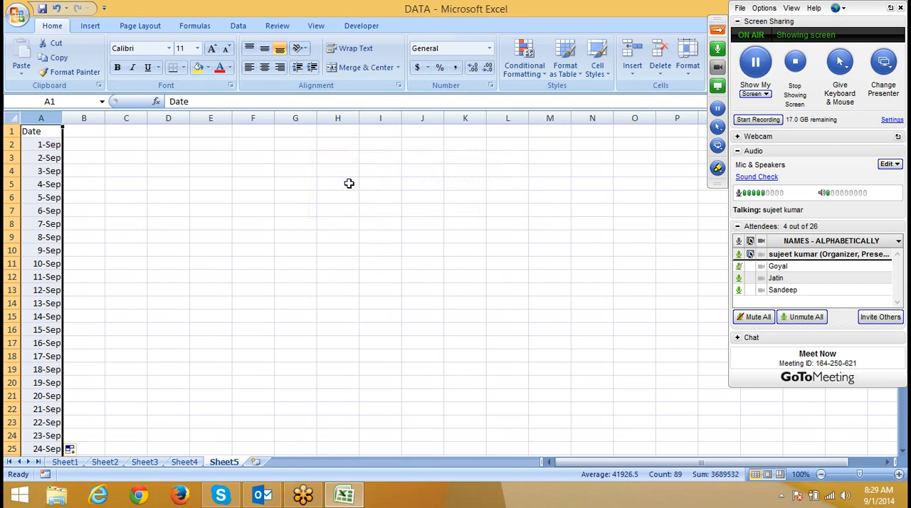
Step: Try the TODAY function in B2, and clear the cell
click(41, 145)
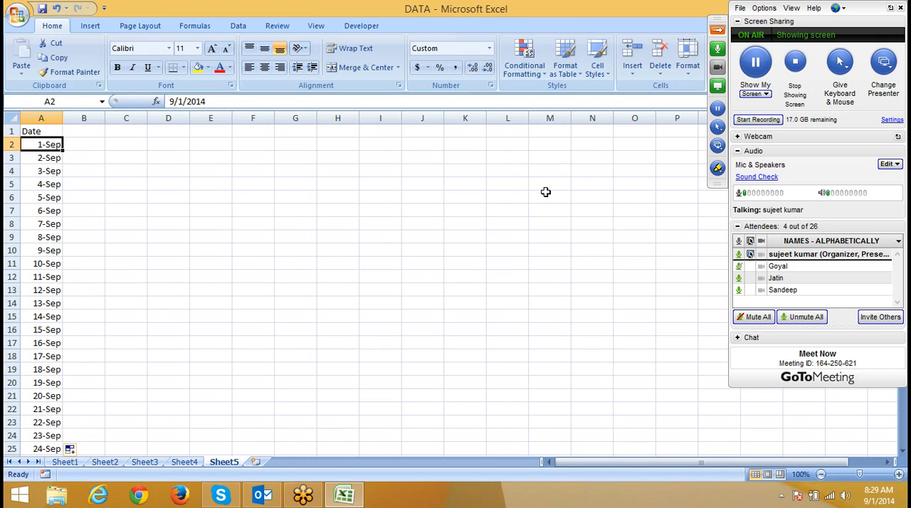
key(Right)
text(=to)
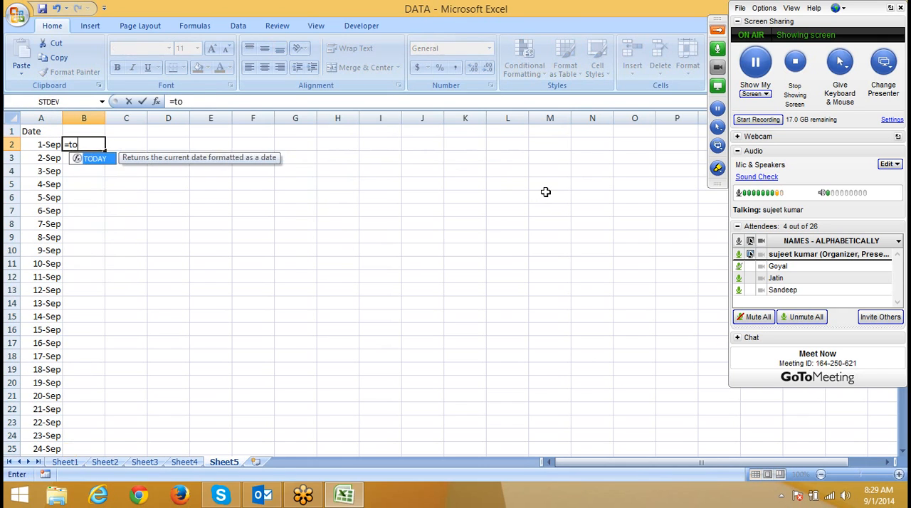
key(Tab)
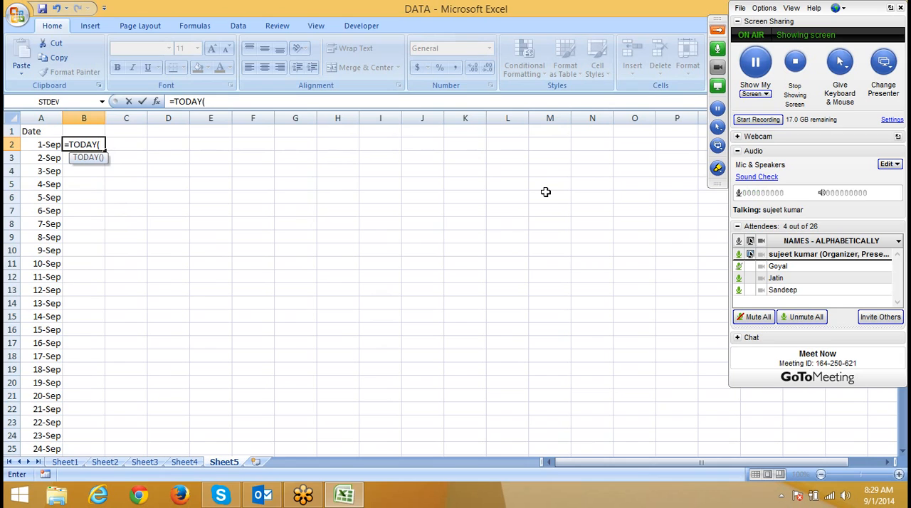
key(Return)
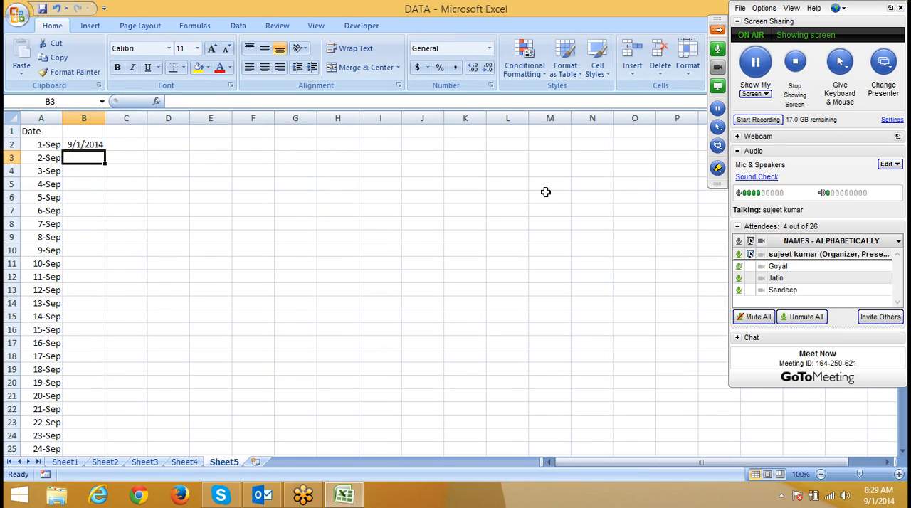
key(Up)
key(Delete)
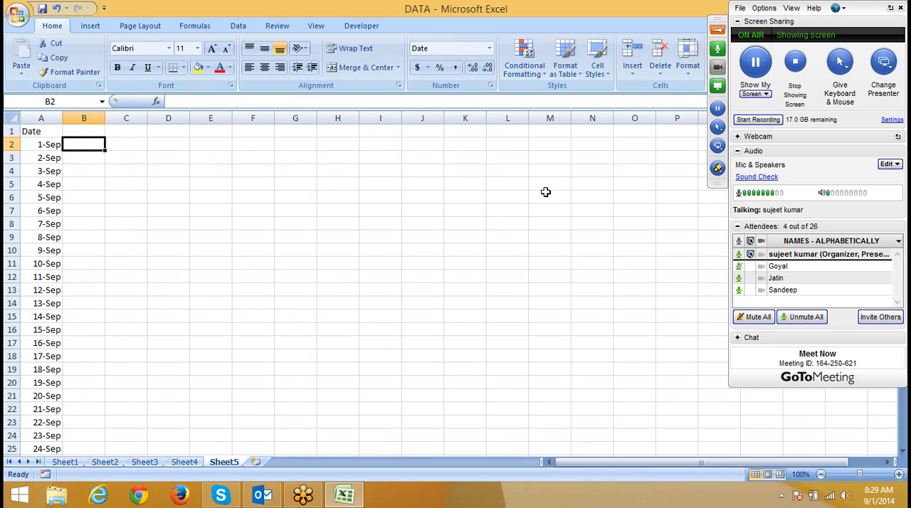
Step: Start a formula-based conditional formatting rule for A2 with the formula =$A$2>=today()
key(Left)
click(524, 68)
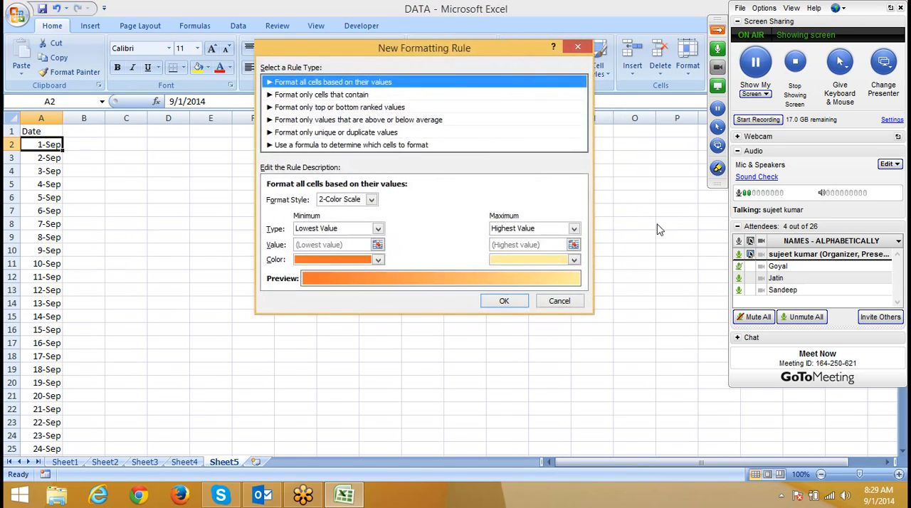
click(399, 146)
click(340, 199)
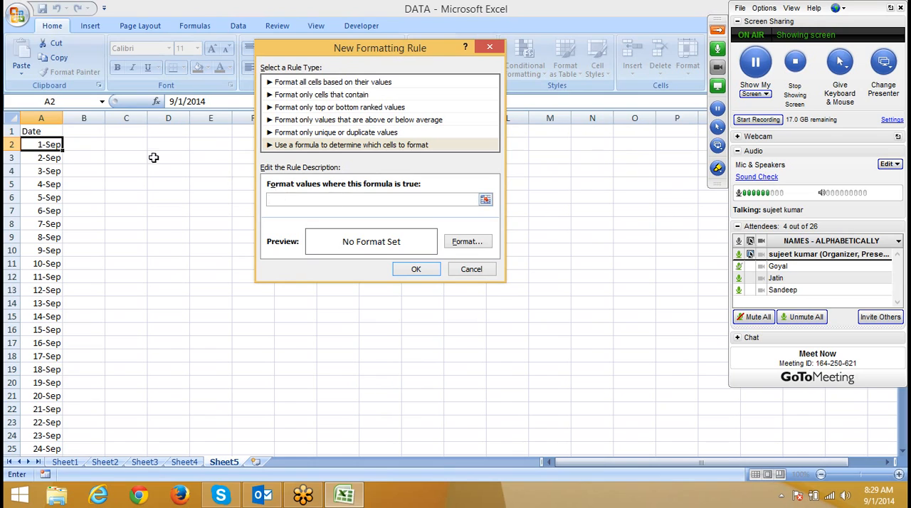
click(44, 145)
text(>=)
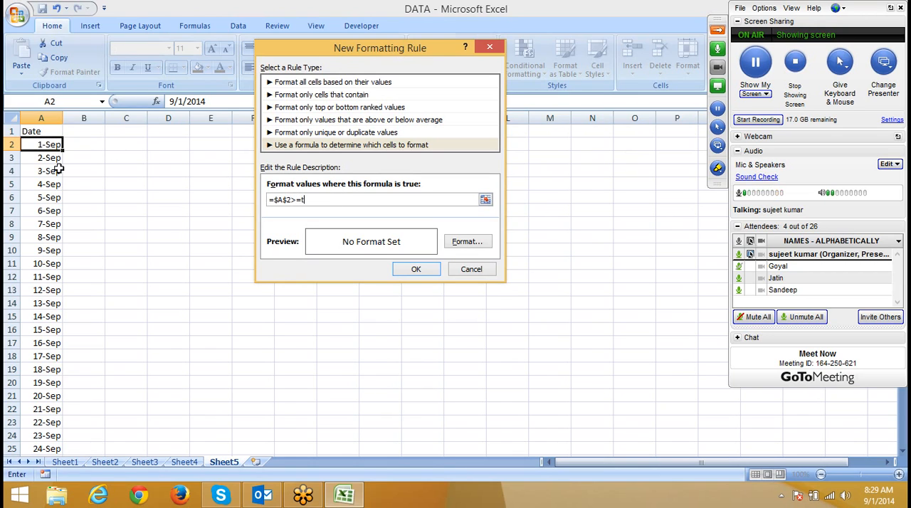
text(tod)
key(BackSpace)
text(ay()
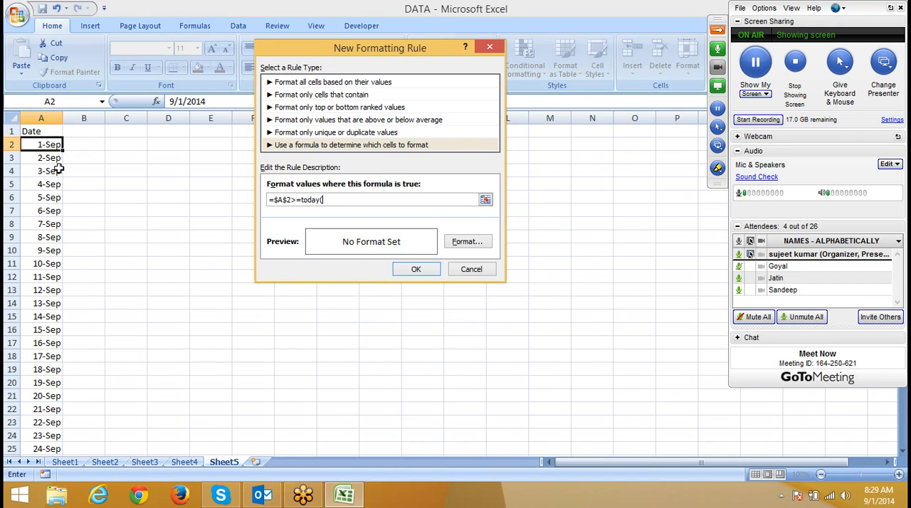
text())
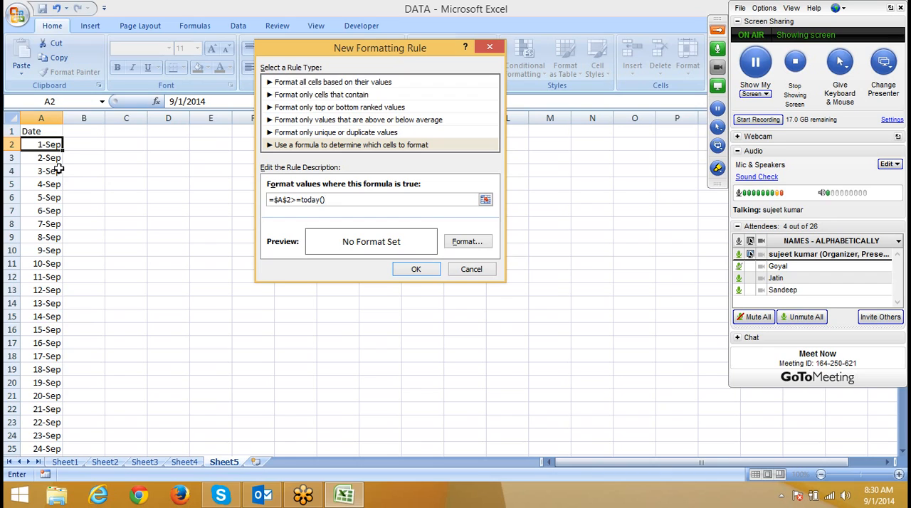
Step: Extend the rule formula to =and($A$2>=today(),$A$2<=today()+7)
click(274, 199)
text(and)
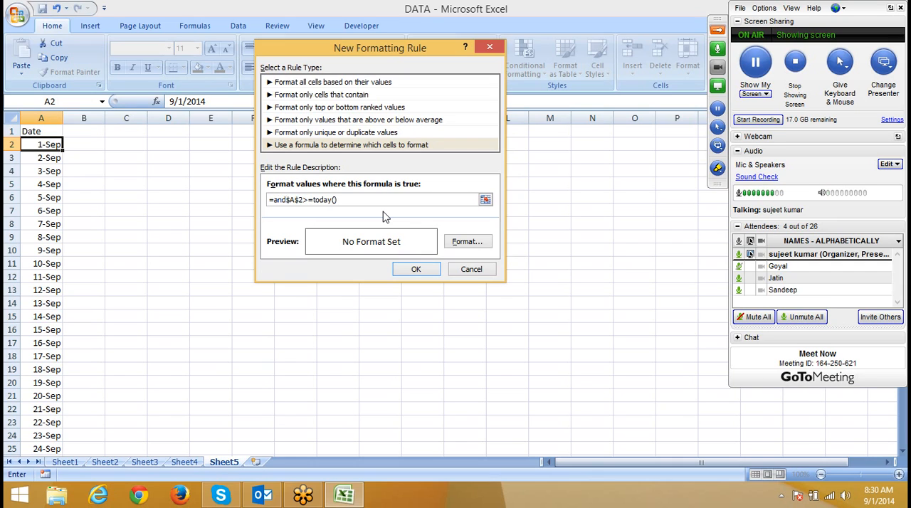
text(()
click(401, 199)
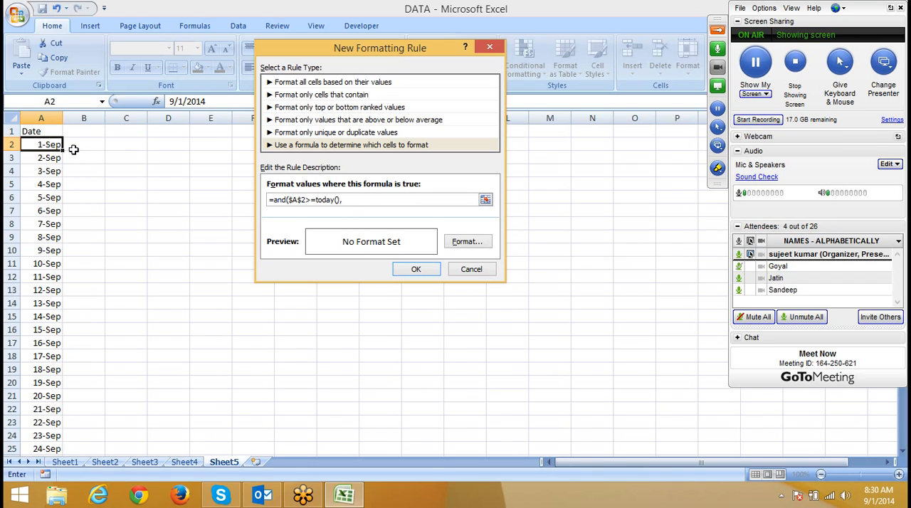
click(54, 147)
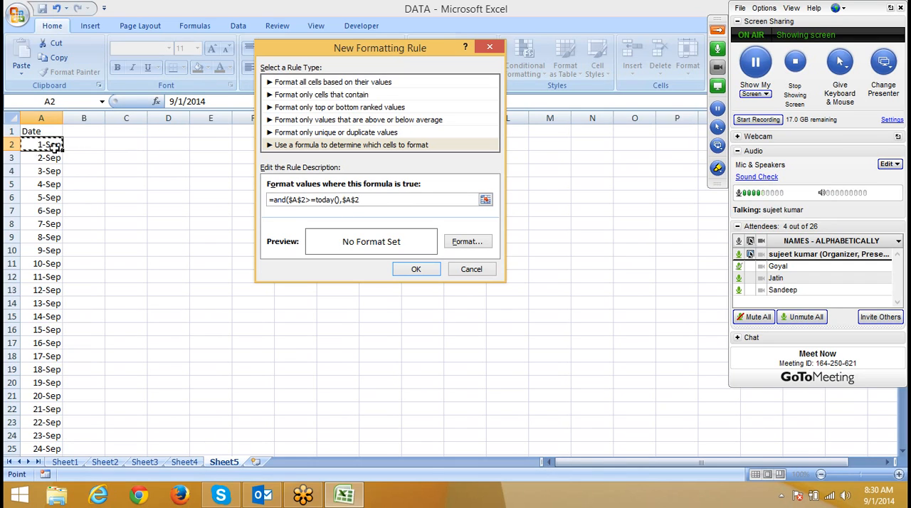
text(<=today()+7)
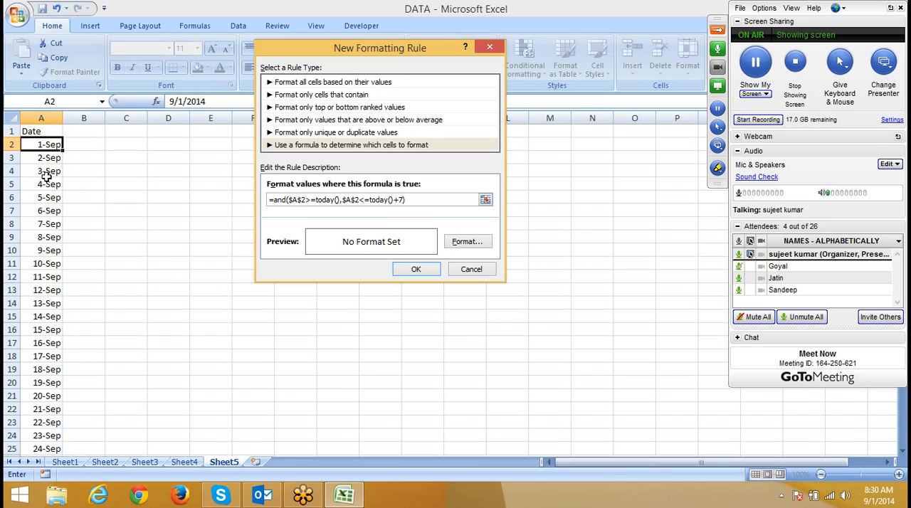
Step: Make the row relative in both A2 references, giving =and($A2>=today(),$A2<=today()+7)
click(354, 198)
key(BackSpace)
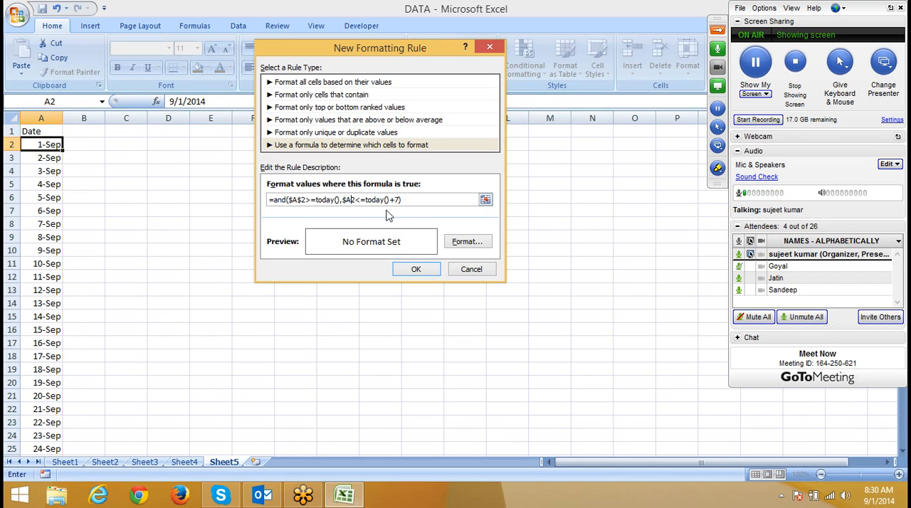
click(301, 200)
key(BackSpace)
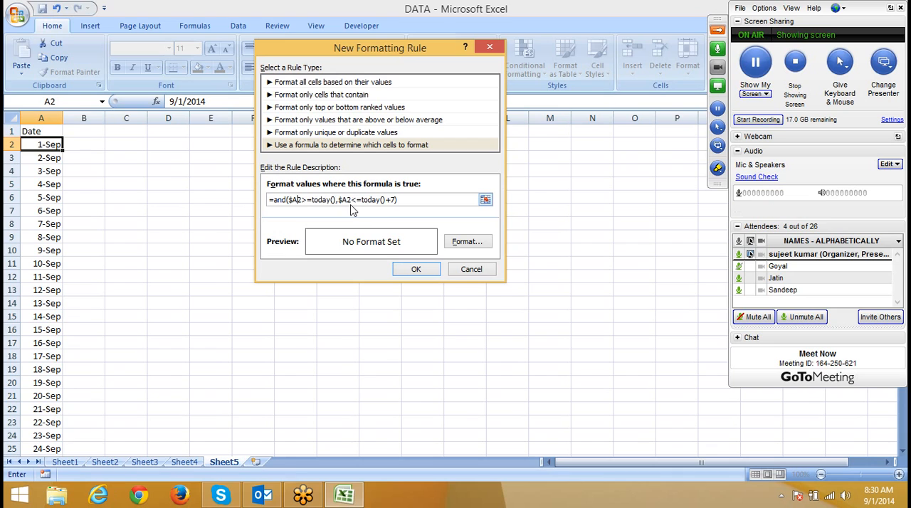
Step: Set a bright red fill as the rule's format and apply the rule to A2
click(470, 243)
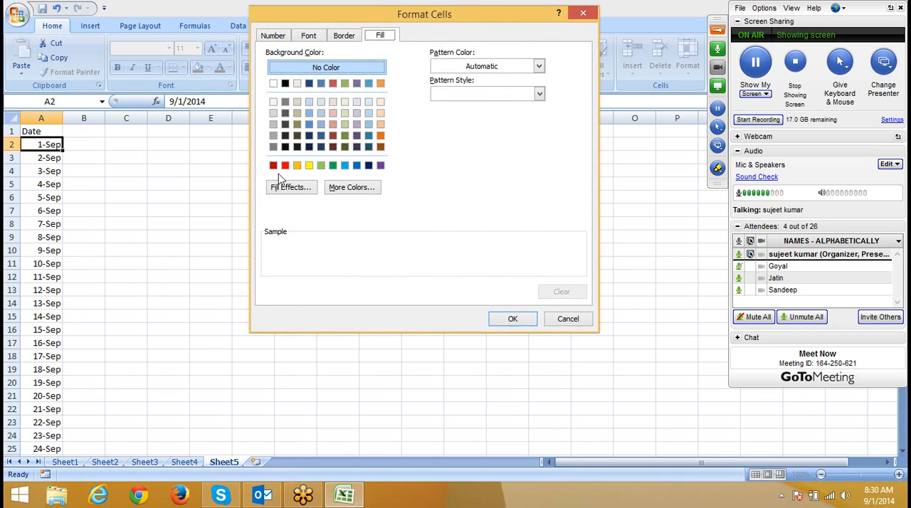
click(285, 165)
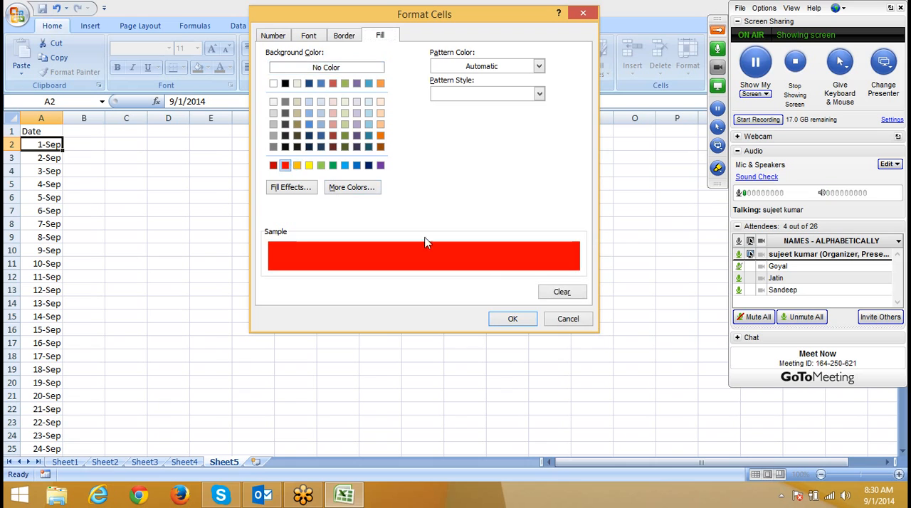
click(513, 319)
click(415, 269)
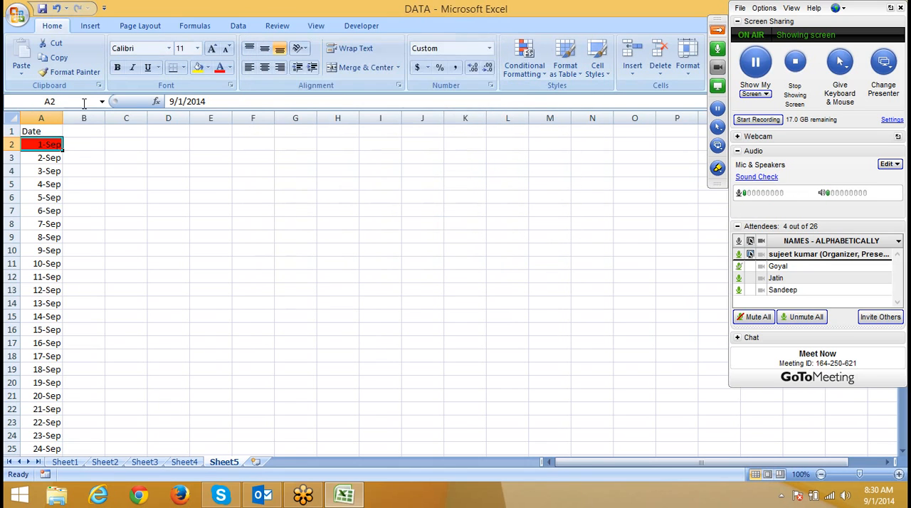
Step: Copy the formatting of A2 down the date column to A18 with Format Painter
click(70, 72)
drag(54, 137, 45, 356)
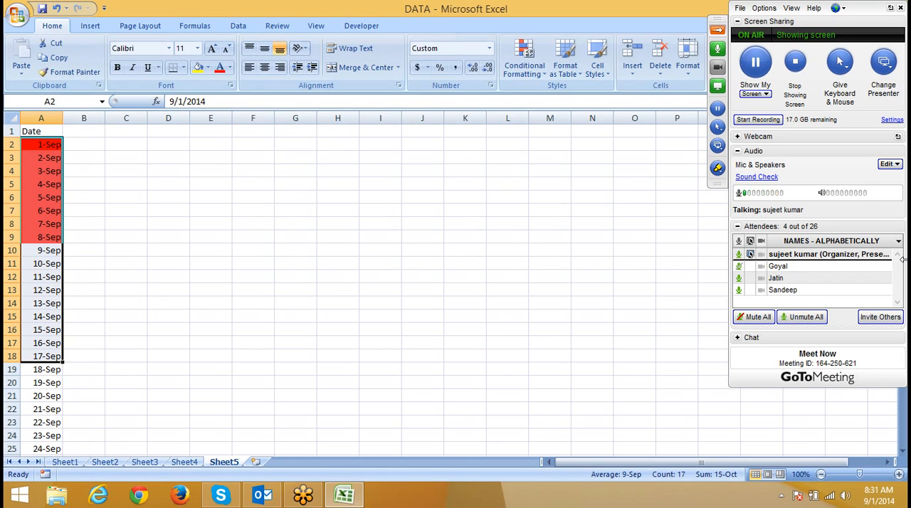
click(777, 292)
click(111, 218)
Step: Insert a new worksheet after Sheet5 and enter the header Mobile in A1
click(256, 462)
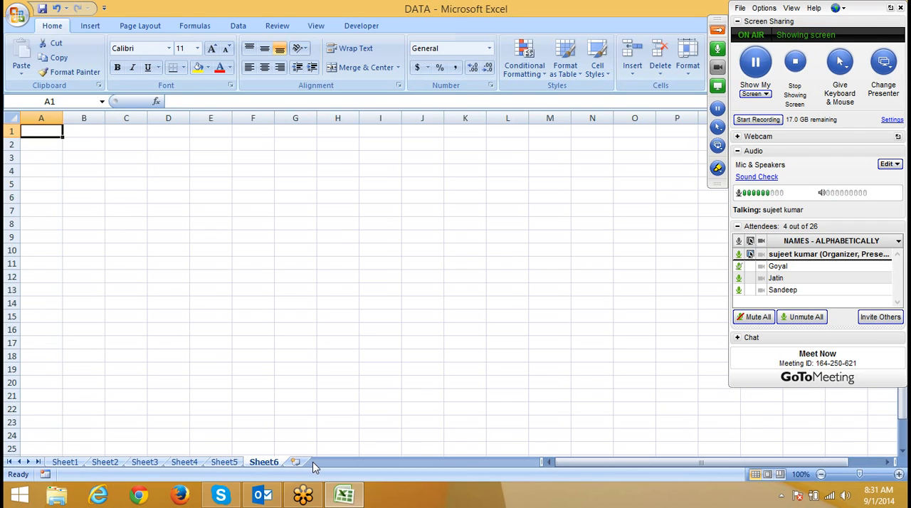
text(Mob)
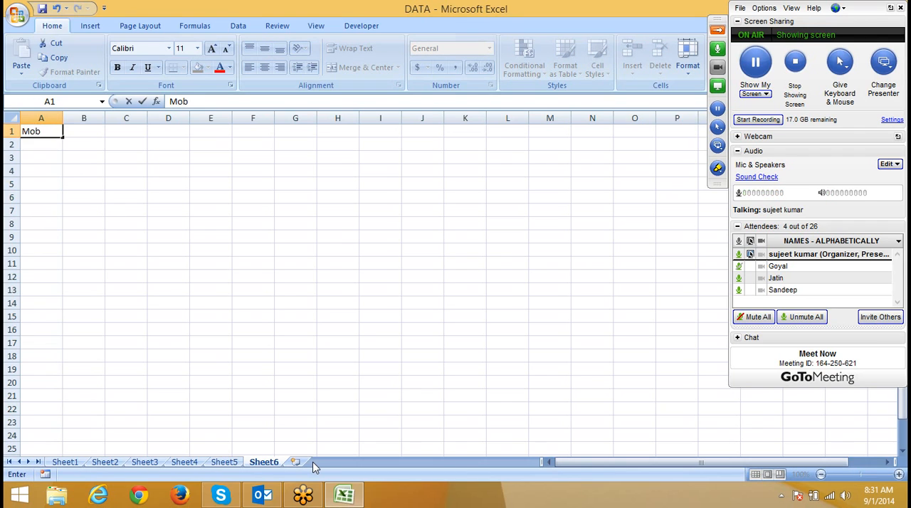
text(ile)
key(Return)
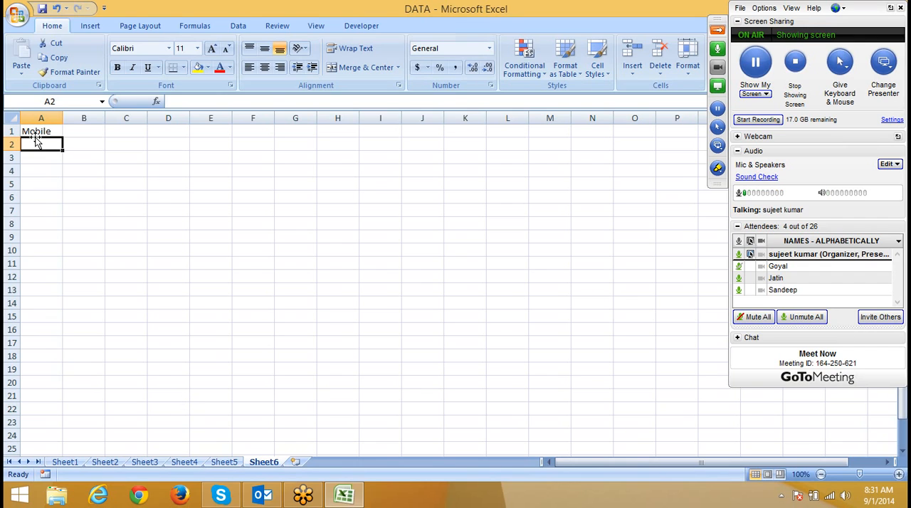
Step: Enter a LEN formula in B2 that counts the characters in A2
text(2344)
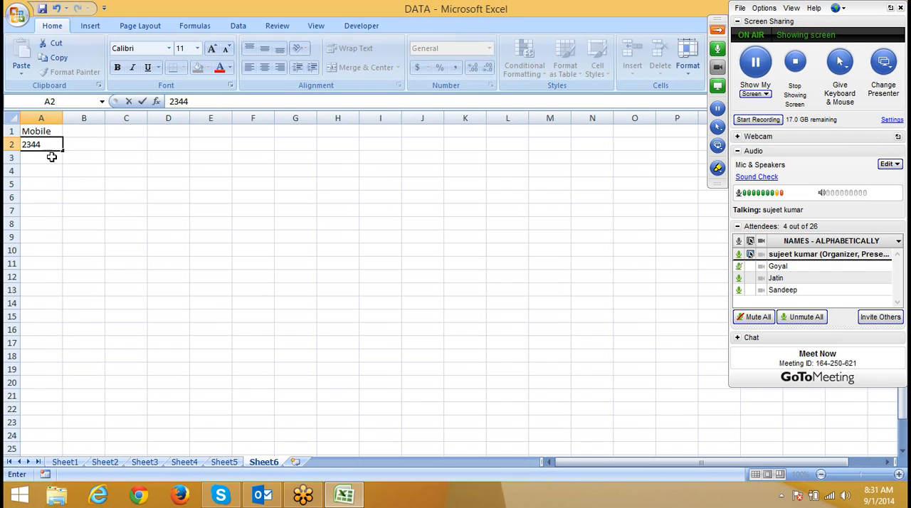
key(Escape)
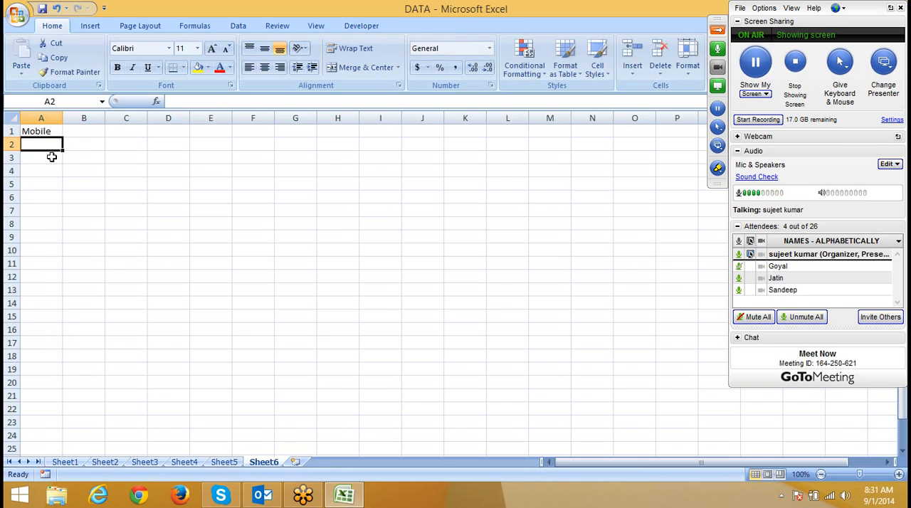
key(Right)
text(=)
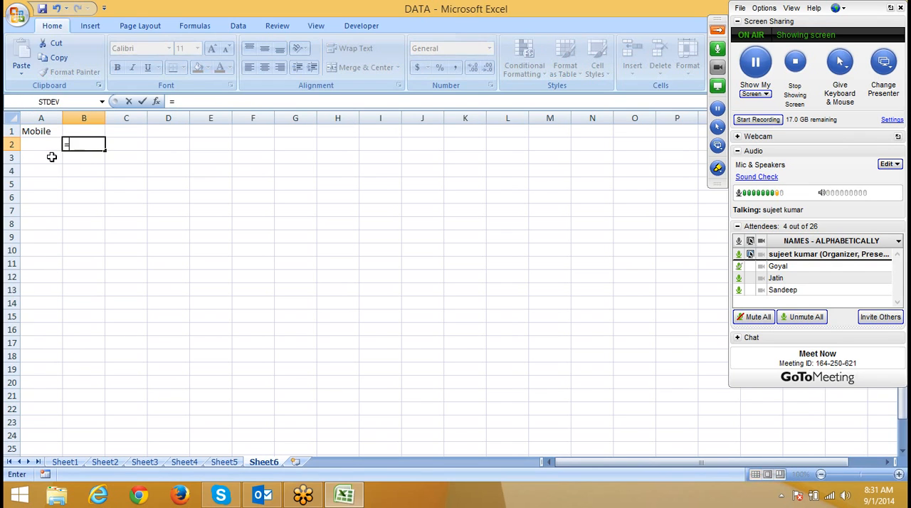
text(len)
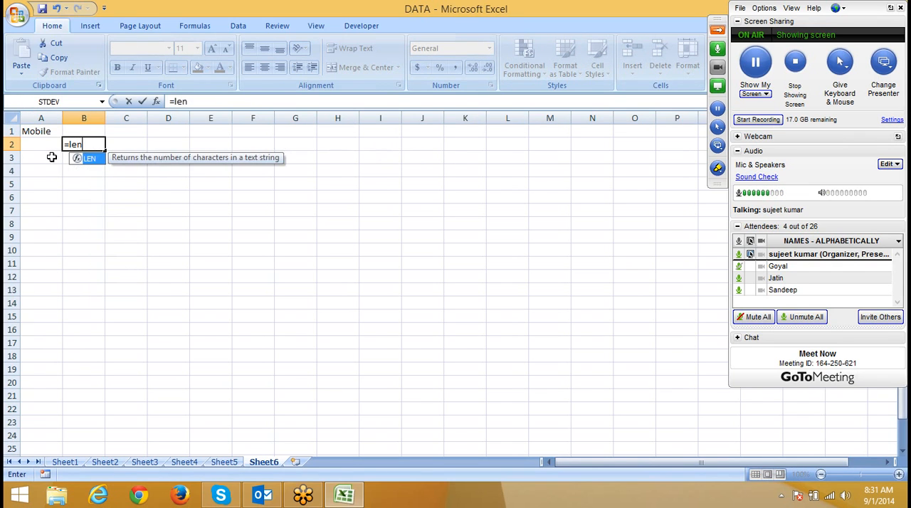
key(Tab)
text(A2)
key(Return)
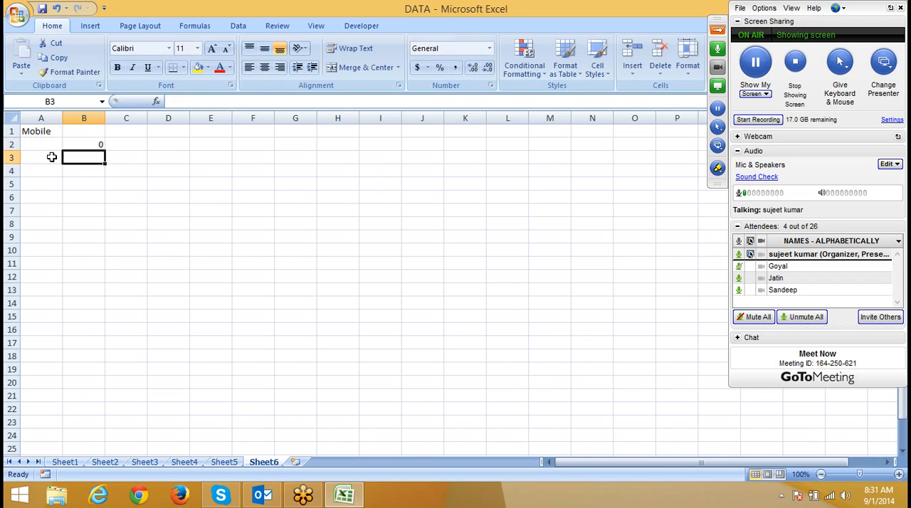
Step: Test the length formula with a four-digit sample mobile number in A2, and clear the entry
key(Up)
key(Left)
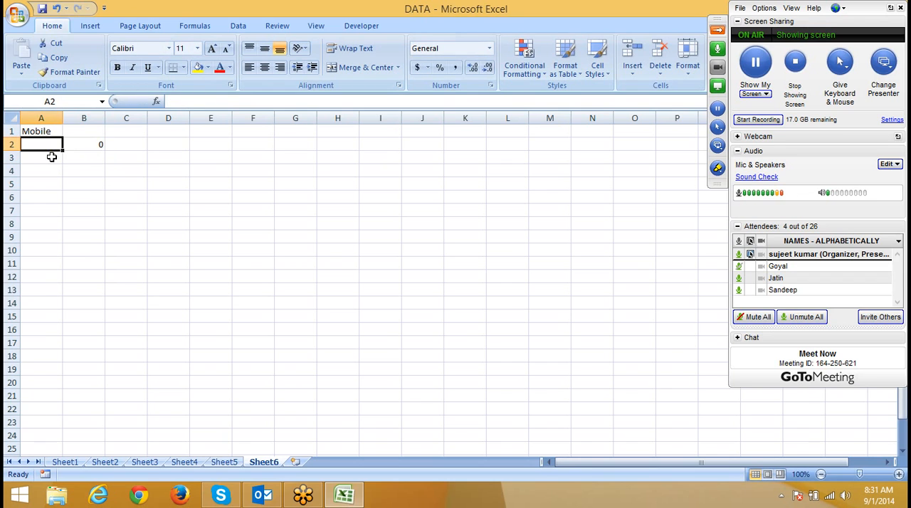
text(5567)
key(Return)
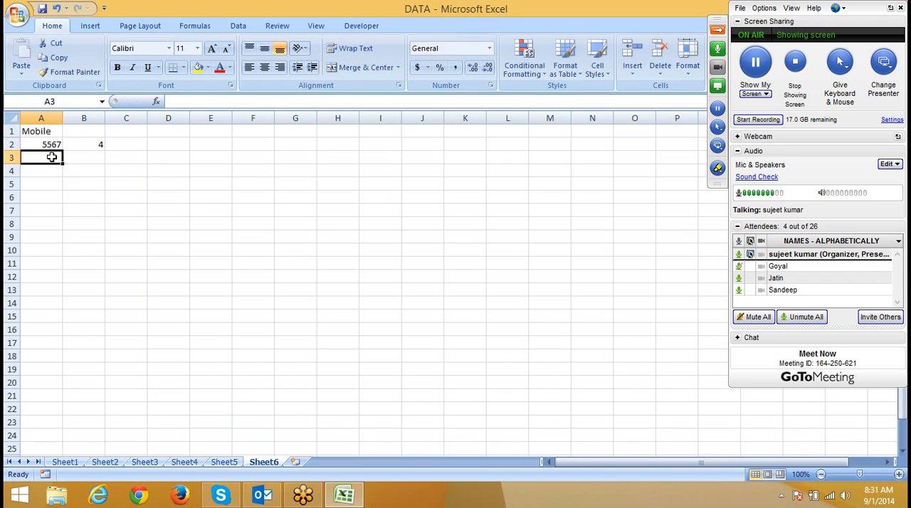
key(Up)
key(Delete)
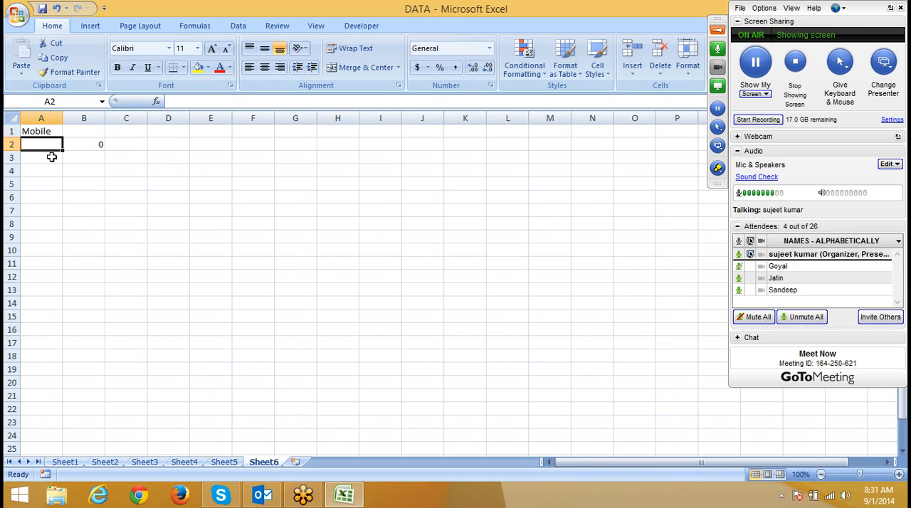
Step: Start a new conditional formatting rule for A2 that uses a formula
click(531, 71)
click(544, 236)
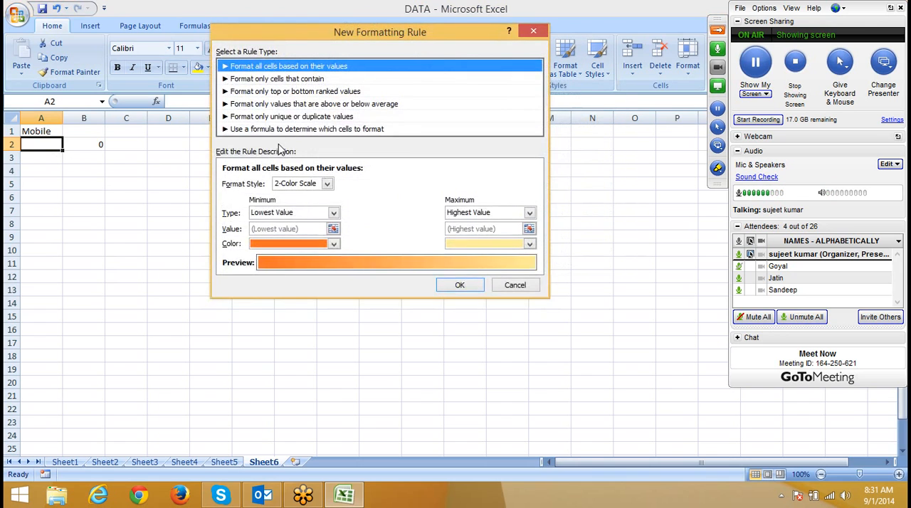
click(278, 132)
click(252, 185)
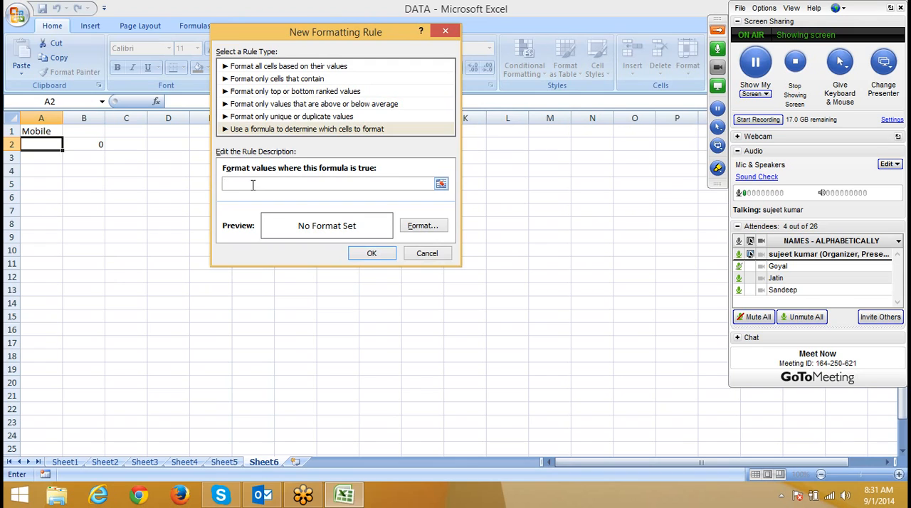
text(=and(len()
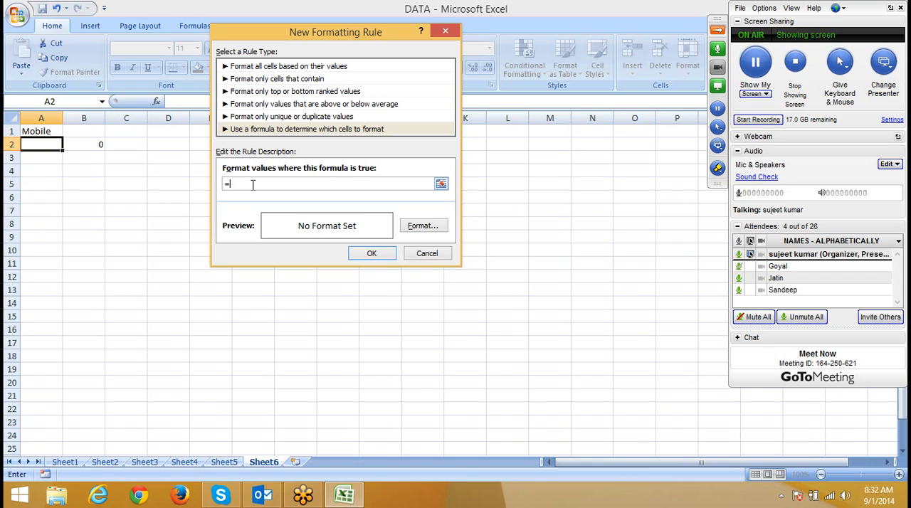
Step: Enter the rule formula =and(len($A$2)>0,len($A$2)<>10) to catch entries in A2 that are not ten characters long
text(and(len()
click(47, 146)
text()>)
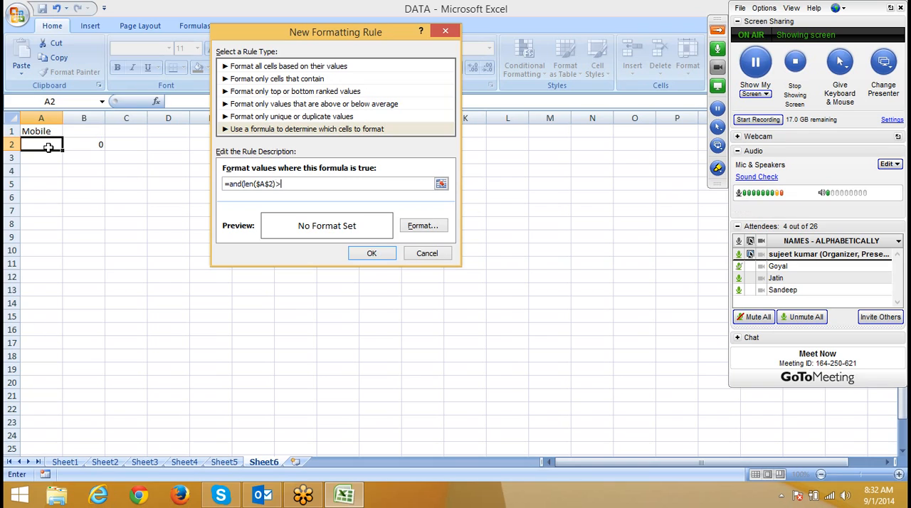
text(0,)
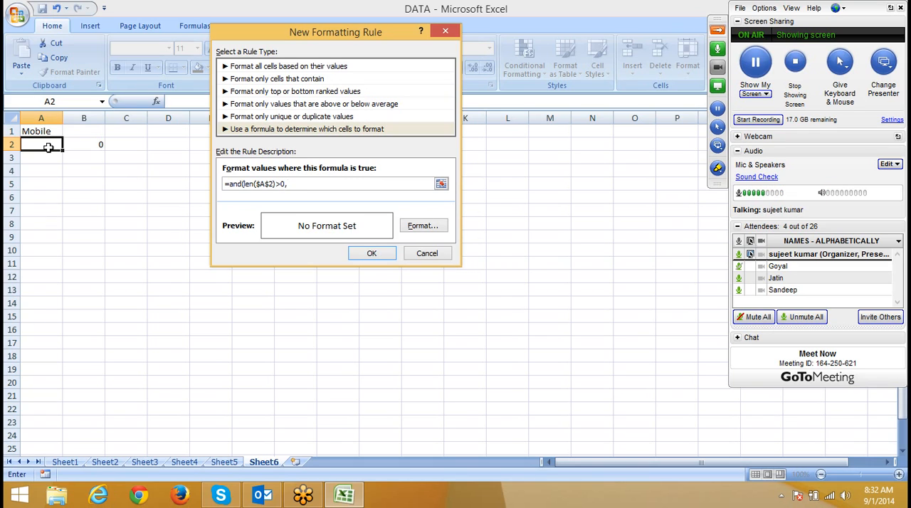
text(len()
click(48, 147)
text()<>10)
Step: Make the row relative in both LEN references of the rule formula so that each reads $A2
click(270, 183)
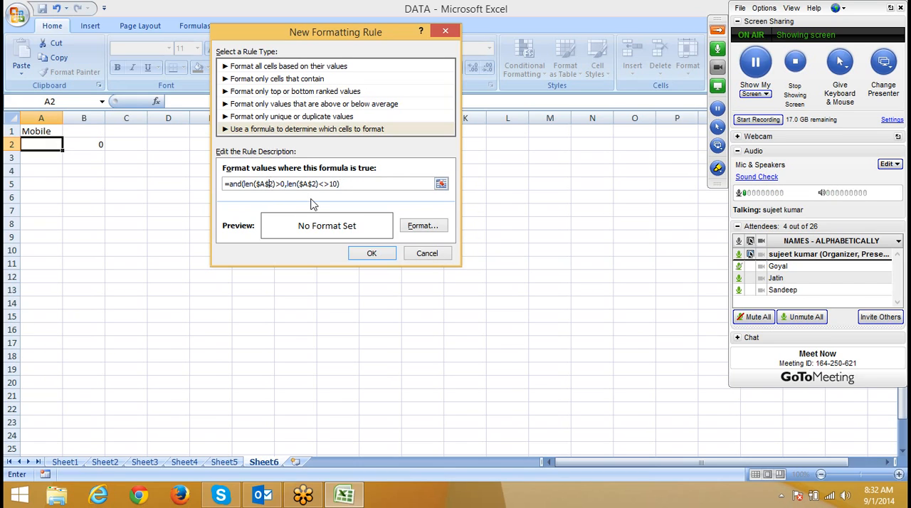
key(BackSpace)
click(306, 184)
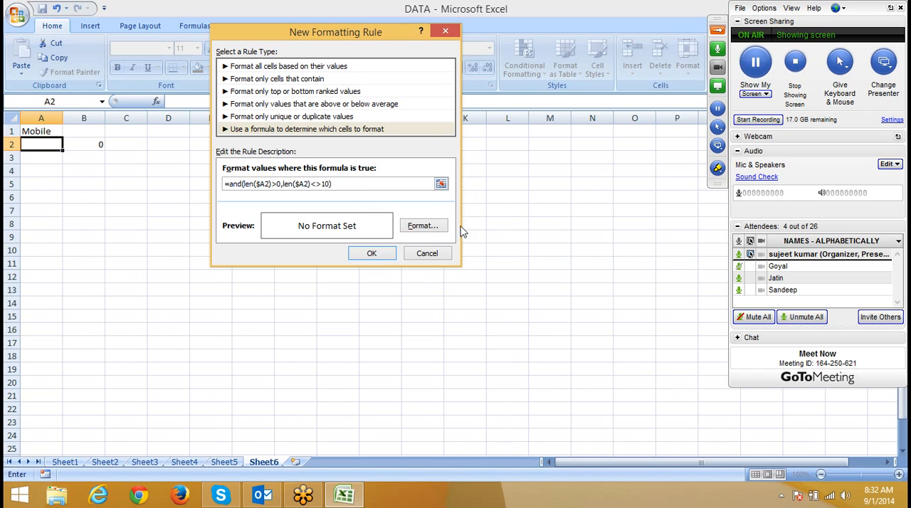
Step: Apply the rule with a light blue fill, and copy A2's formatting to the cells below it with Format Painter
click(424, 228)
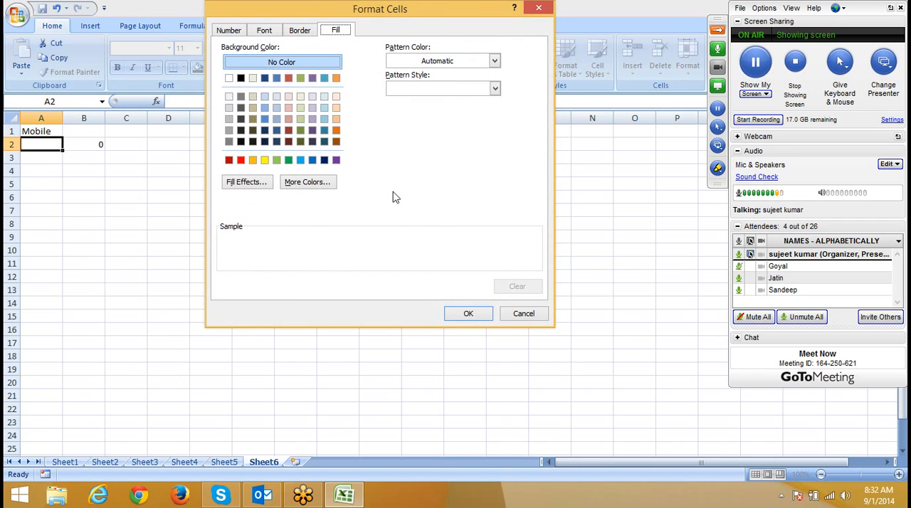
click(299, 160)
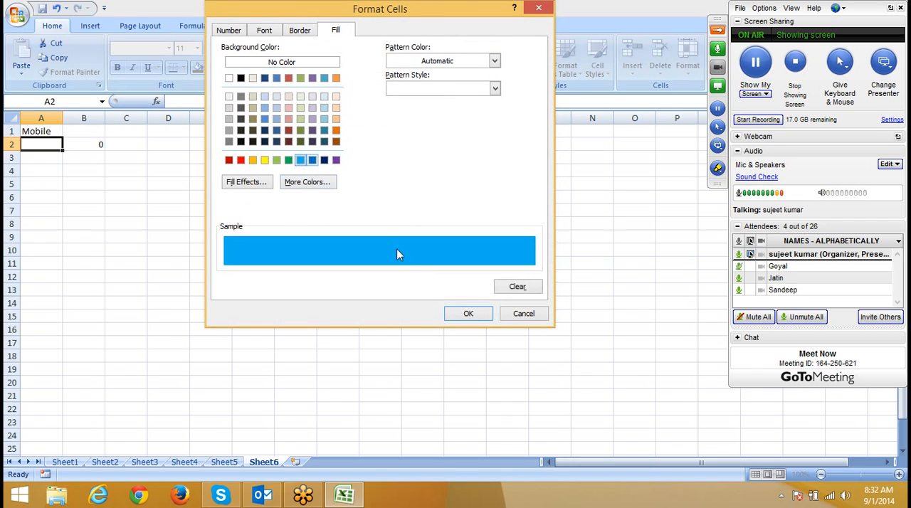
click(467, 313)
click(371, 253)
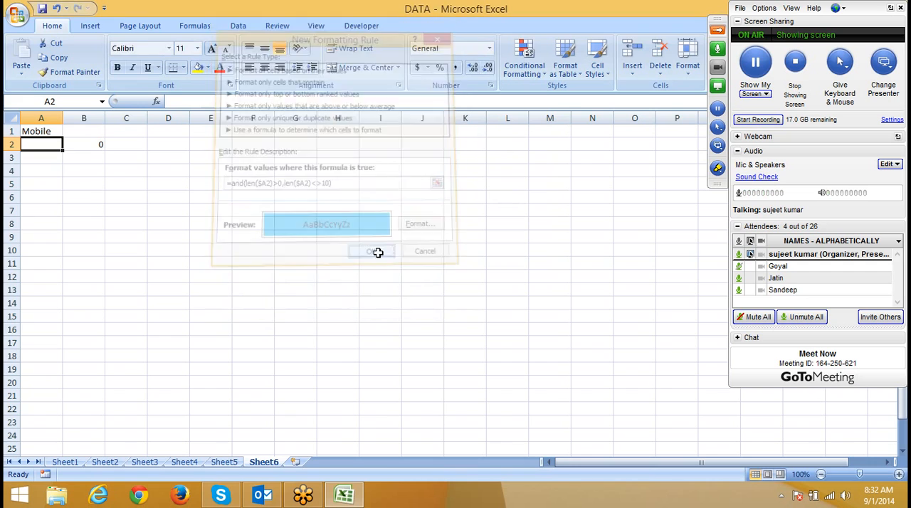
click(79, 74)
mouse_move(57, 144)
mouse_down()
mouse_move(34, 184)
mouse_move(36, 256)
mouse_up()
Step: Test the rule in A2 with a six-digit sample number, and replace it with a ten-digit mobile number
click(43, 145)
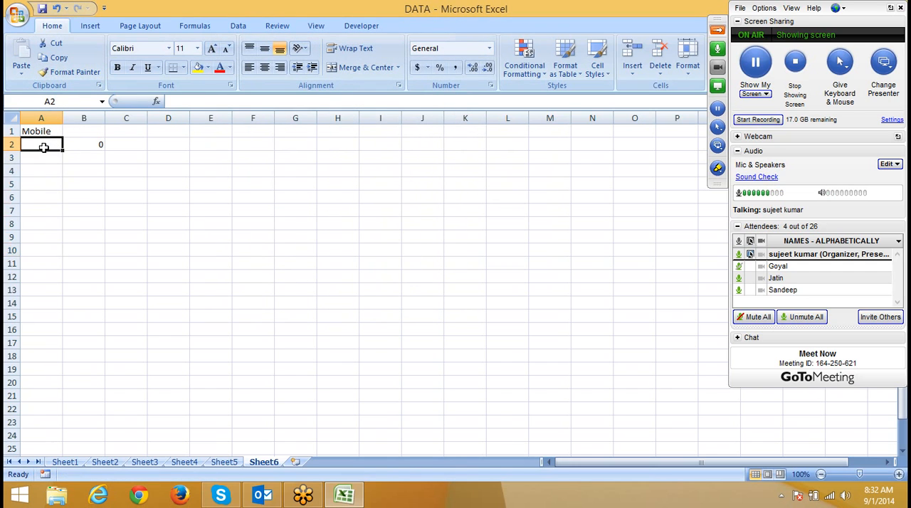
text(435345)
click(43, 147)
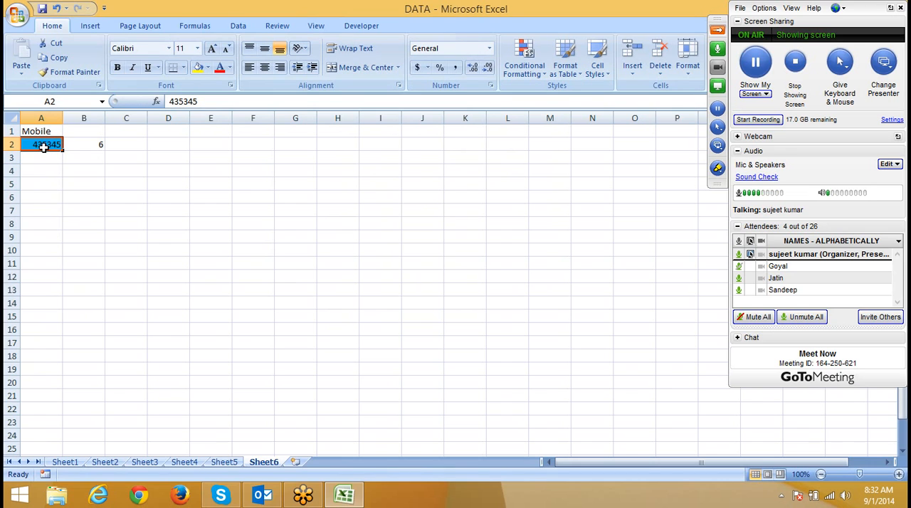
mouse_move(344, 495)
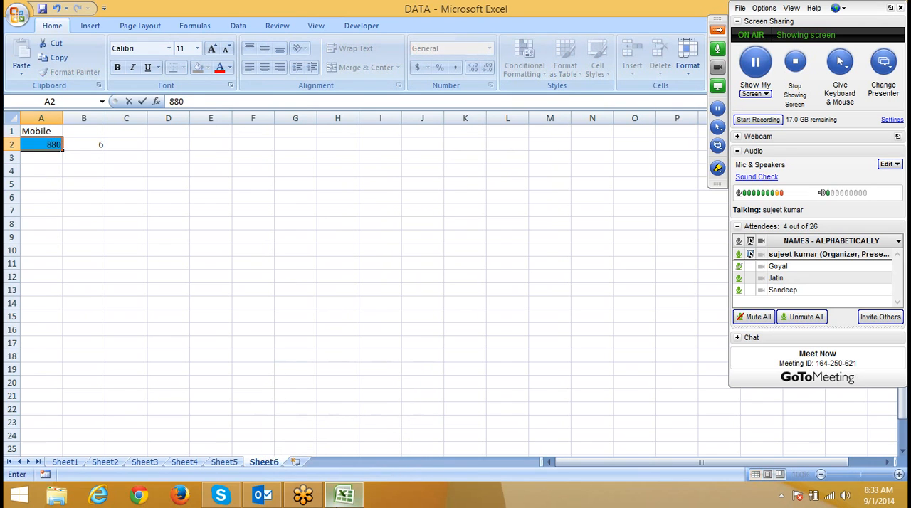
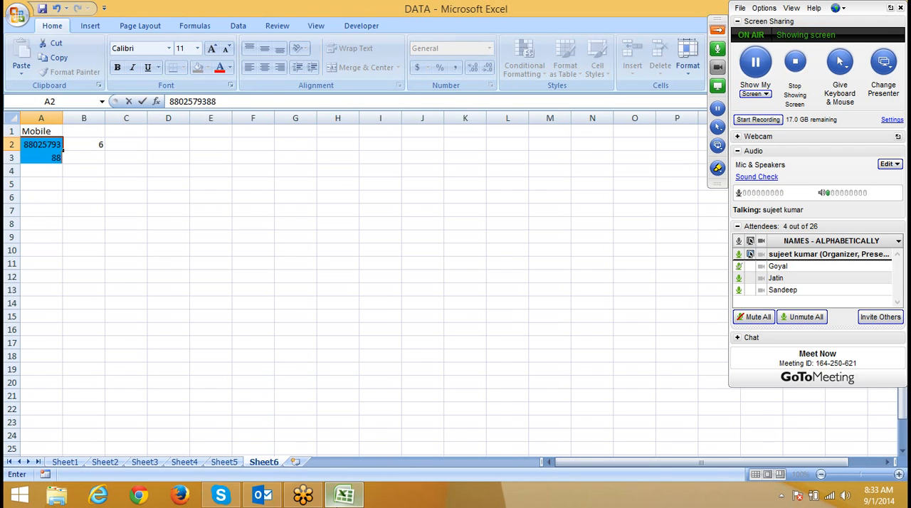
key(Return)
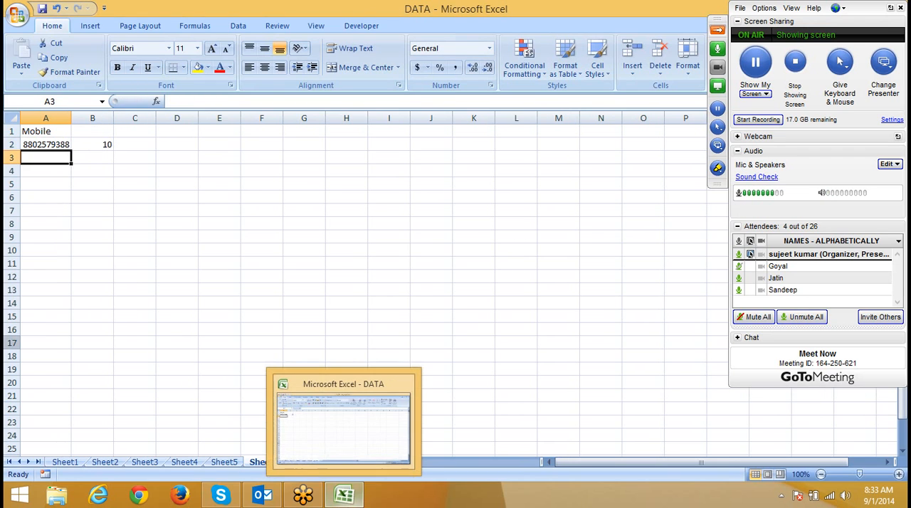
click(190, 185)
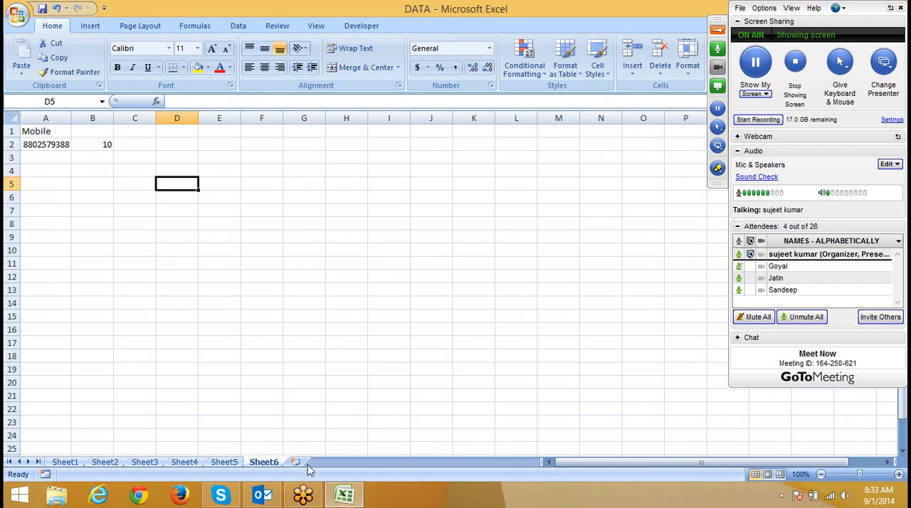
Step: Insert a new worksheet after Sheet6 and enter the header A/c in A1
click(296, 462)
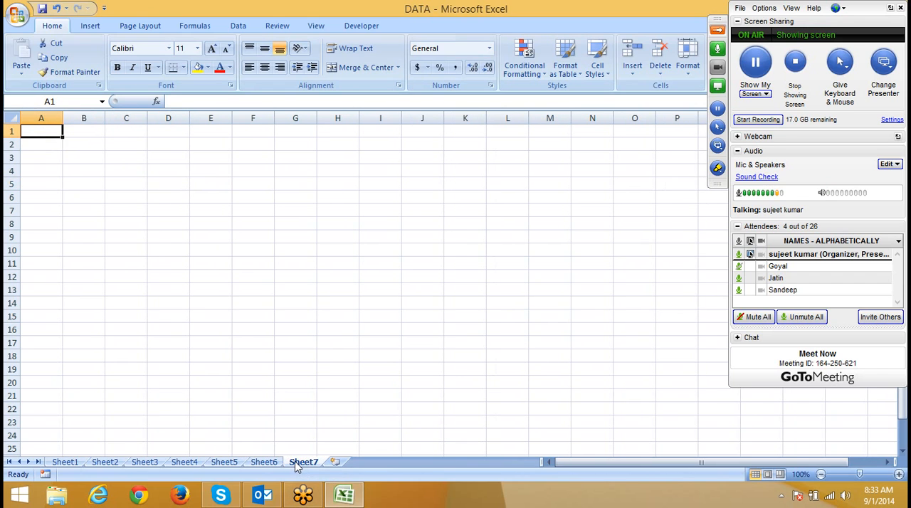
text(A/c)
key(Return)
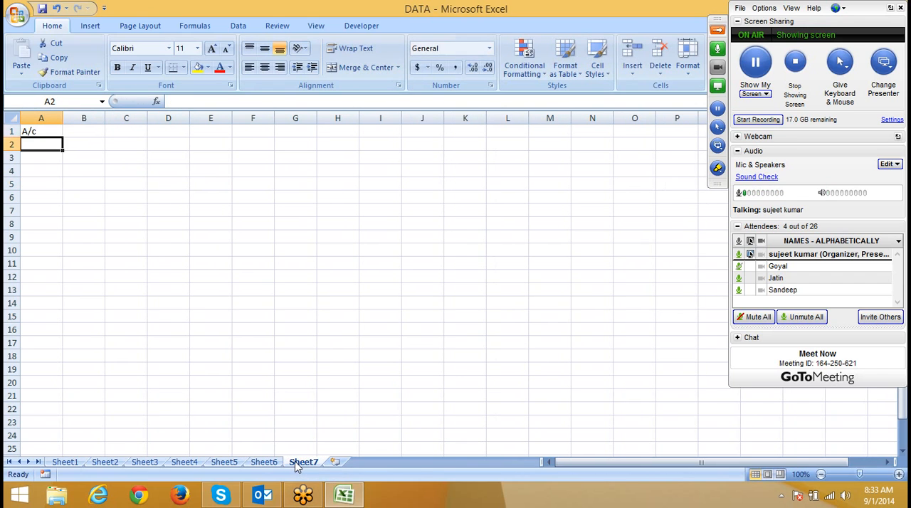
mouse_move(344, 497)
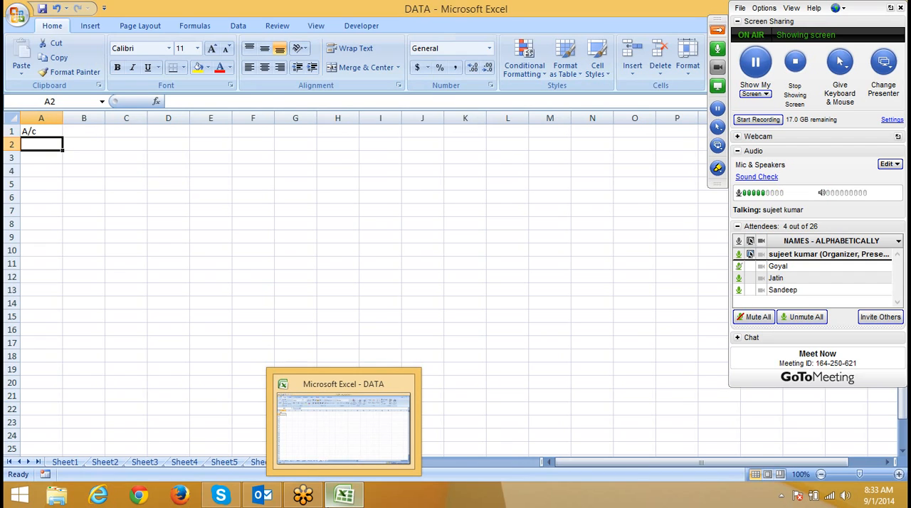
text(HDFV)
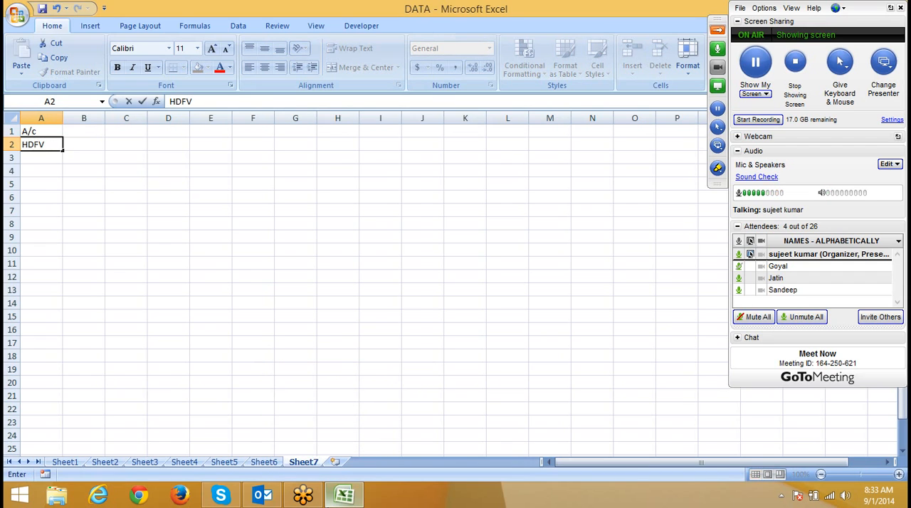
key(BackSpace)
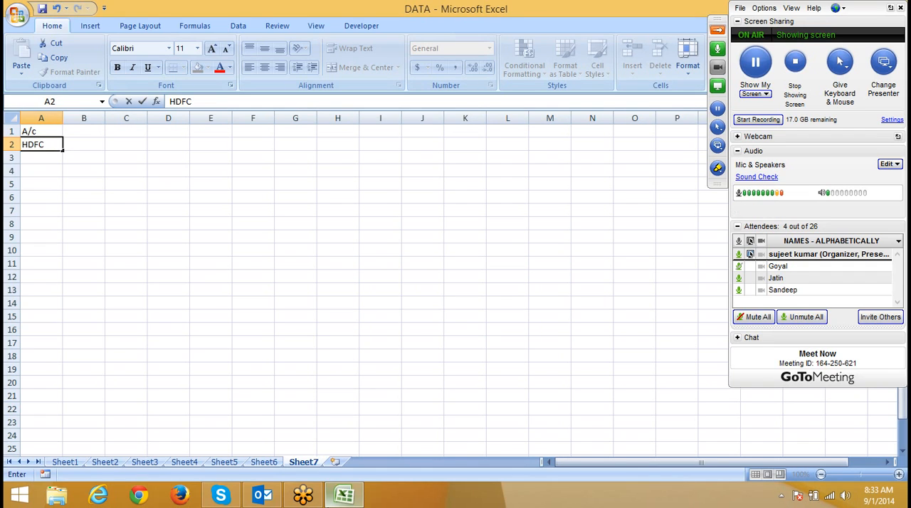
key(BackSpace)
key(BackSpace)
key(BackSpace)
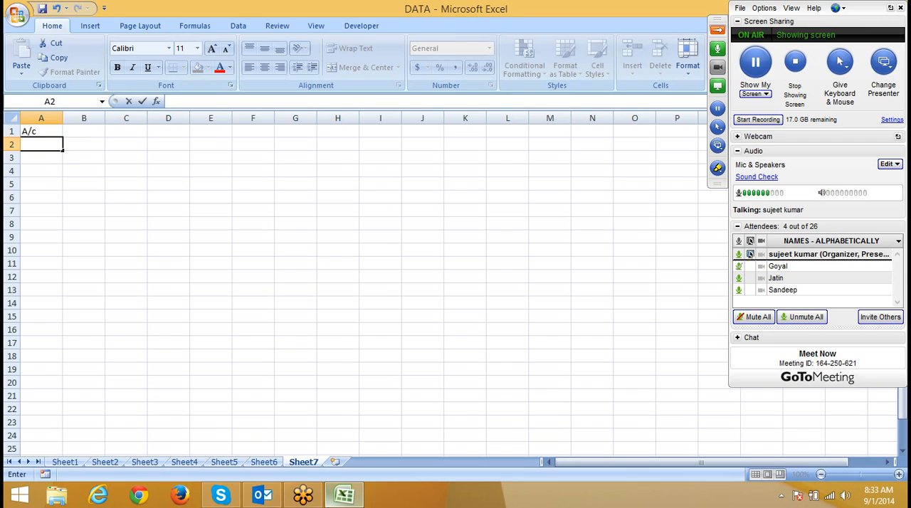
key(Escape)
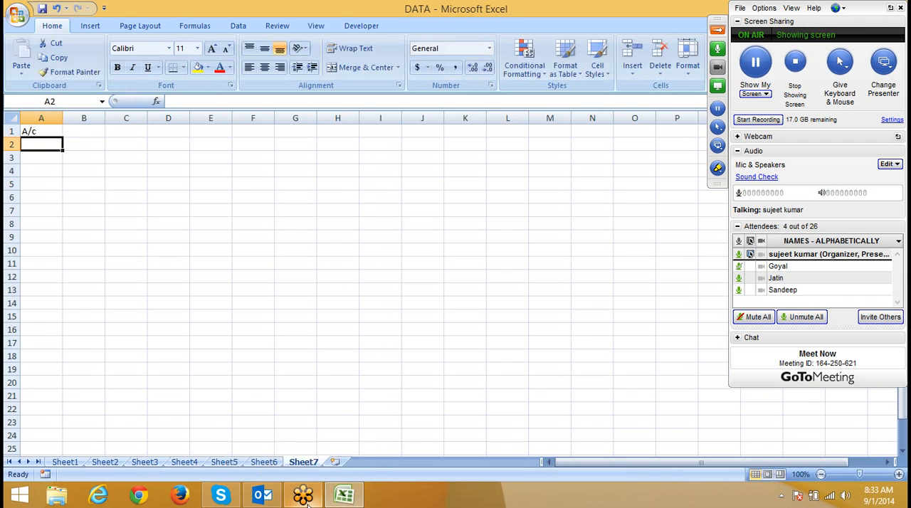
Step: Enter an ISTEXT formula in B2 that checks whether A2 contains text
click(75, 146)
text(=)
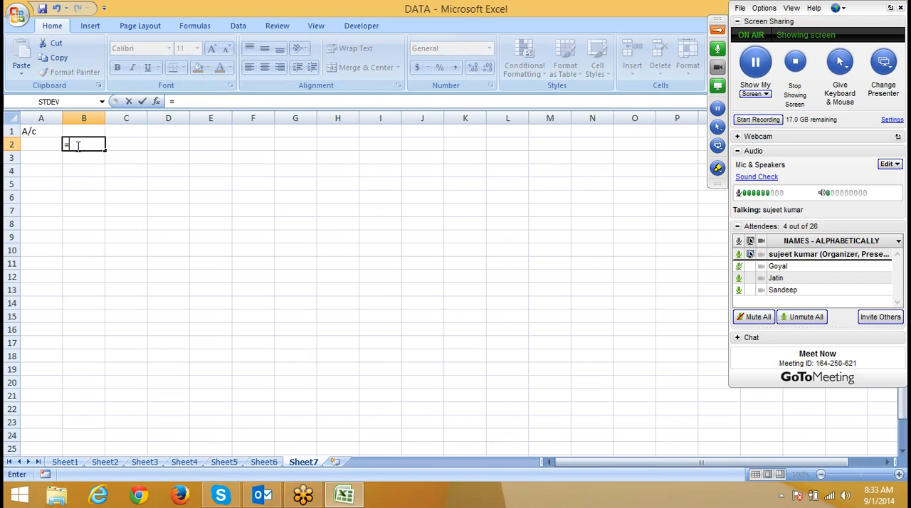
text(ist)
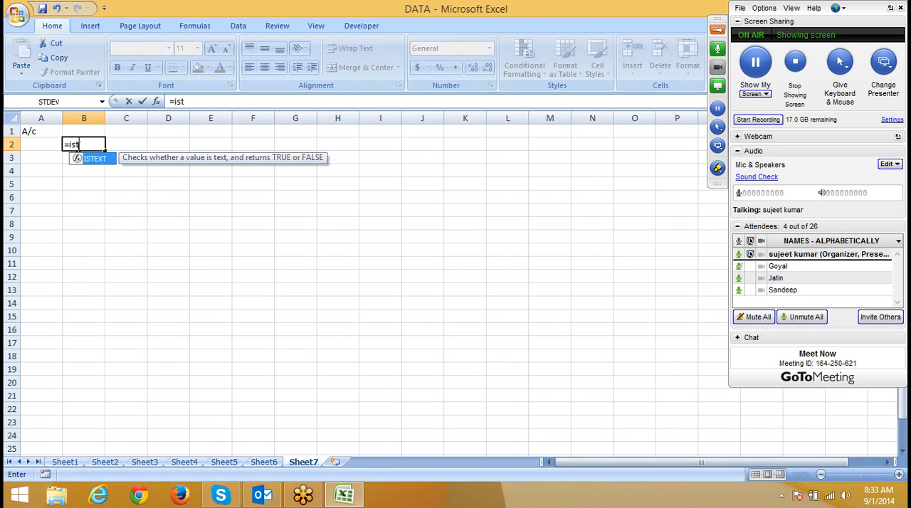
key(Tab)
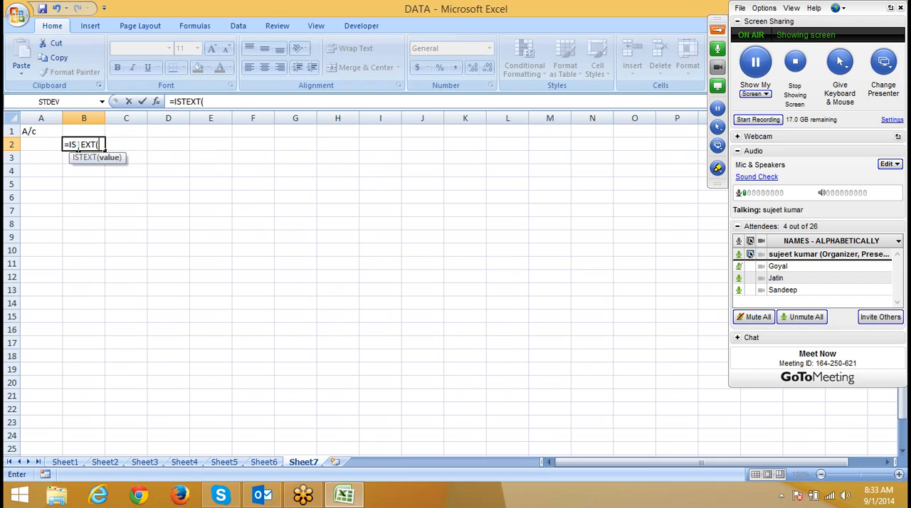
text(A2\)
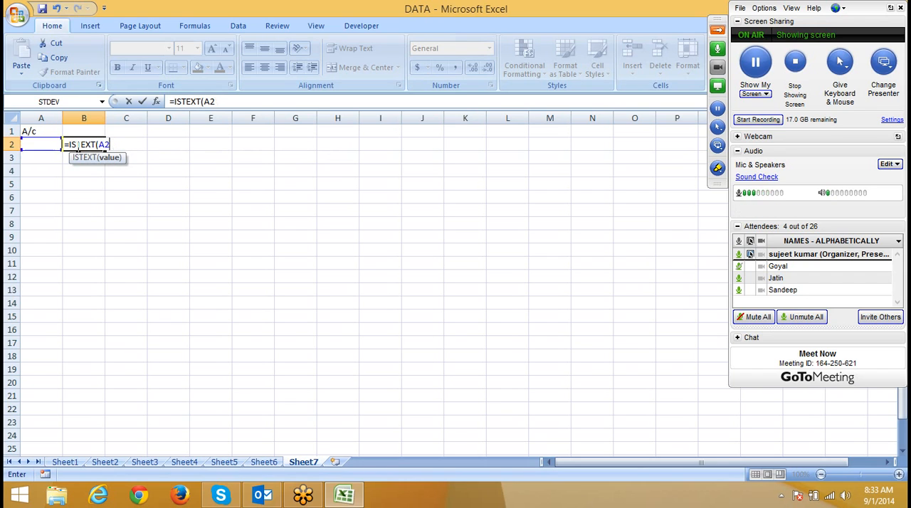
key(Return)
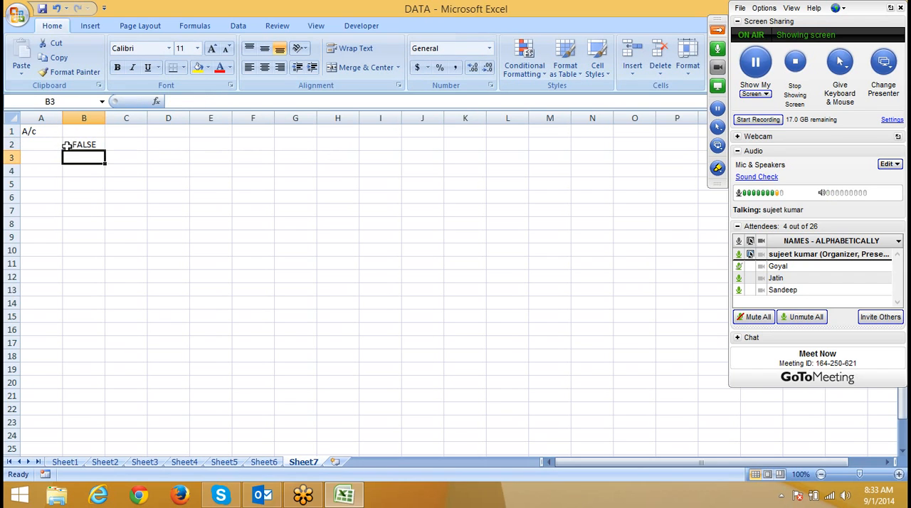
Step: Test the ISTEXT formula with the text cv in A2, and clear both A2 and B2
click(60, 145)
text(cv)
click(66, 179)
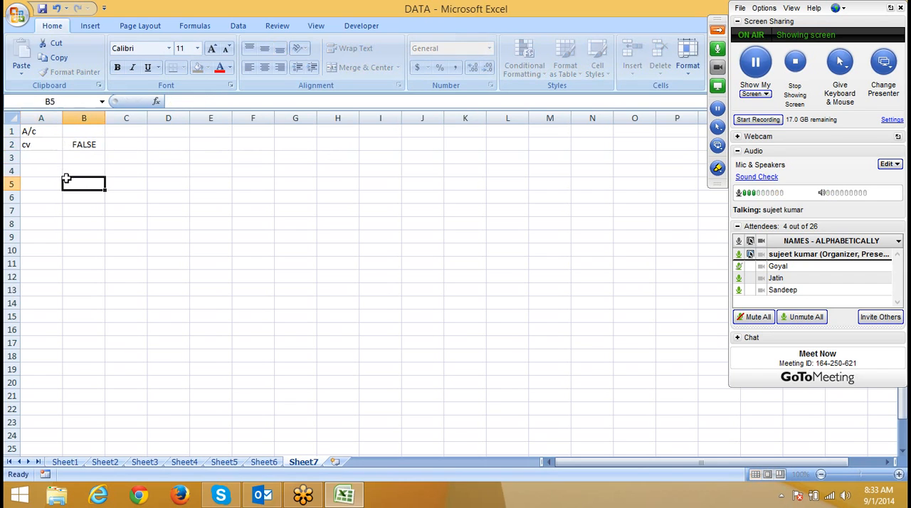
click(48, 142)
key(Delete)
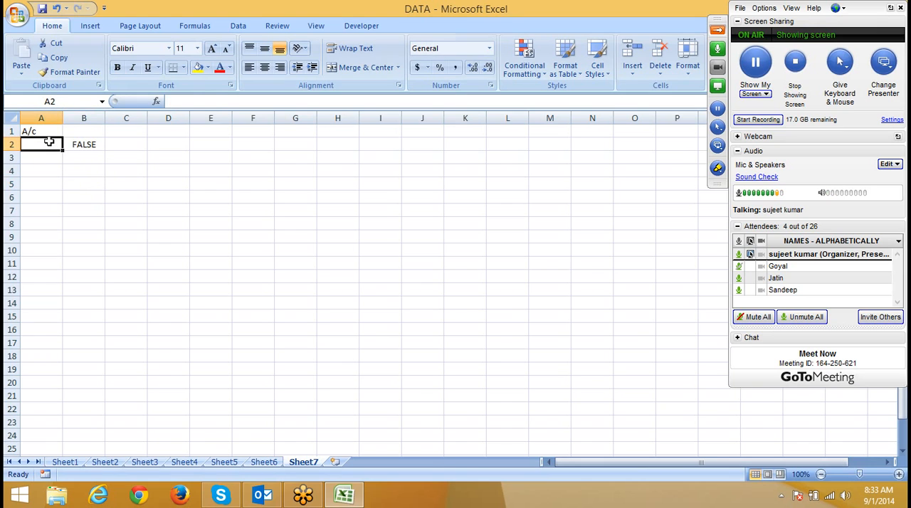
key(Right)
key(Delete)
Step: Start a formula-based conditional formatting rule for A2 and enter the formula =istext($A$2)
click(49, 143)
click(517, 64)
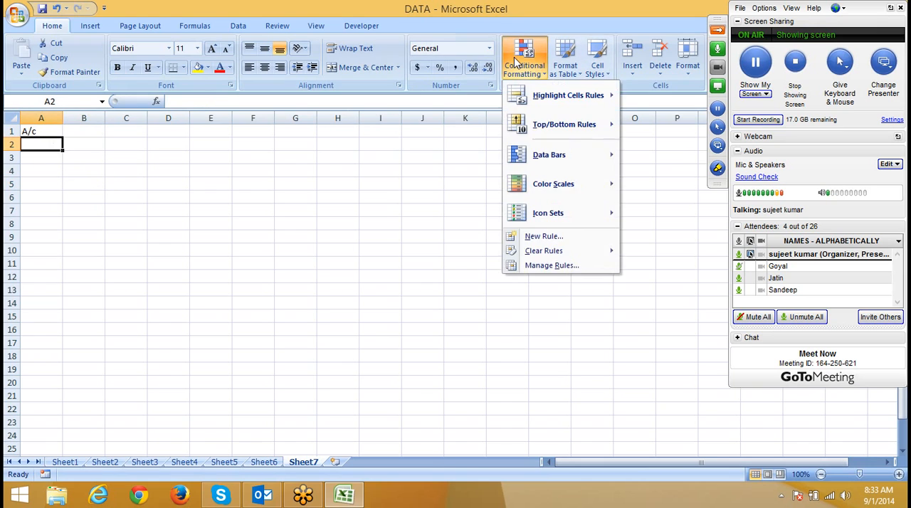
click(568, 237)
click(347, 116)
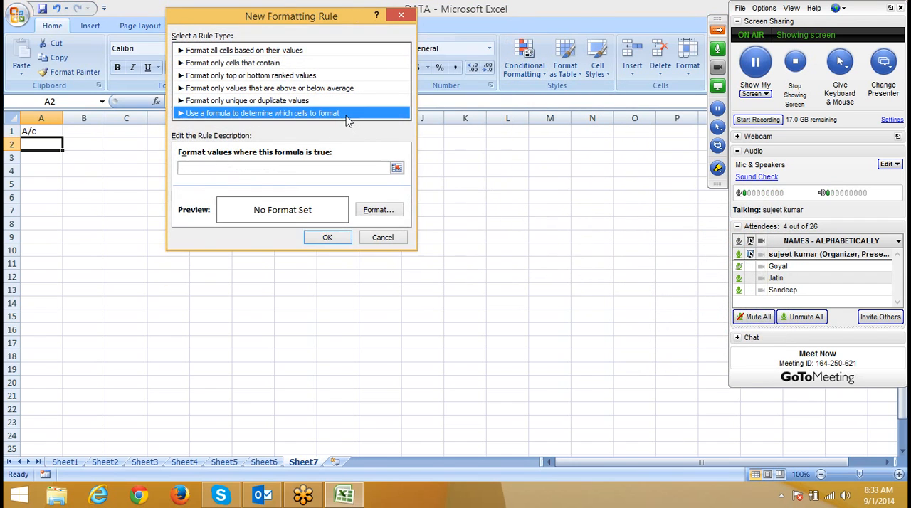
click(268, 166)
text(=)
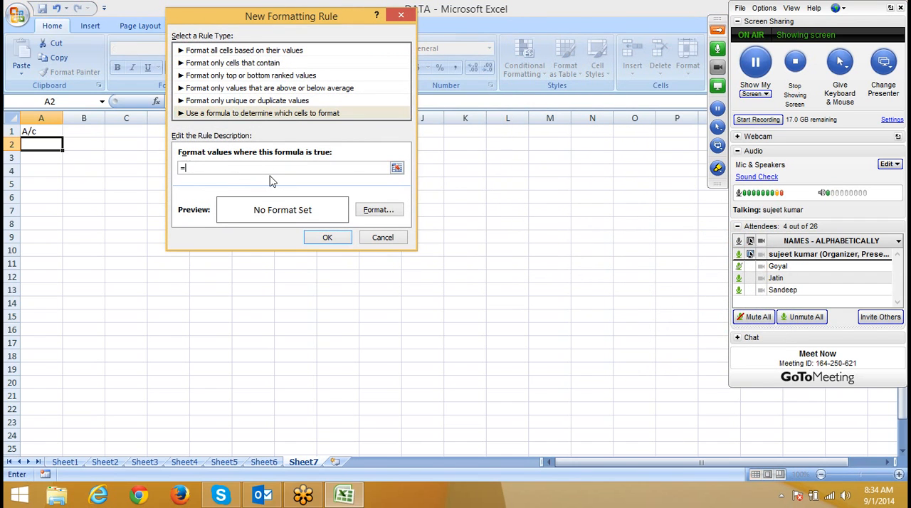
text(istext()
click(39, 146)
text())
Step: Set a light blue fill for the ISTEXT rule, and make its row reference relative as $A2
click(390, 210)
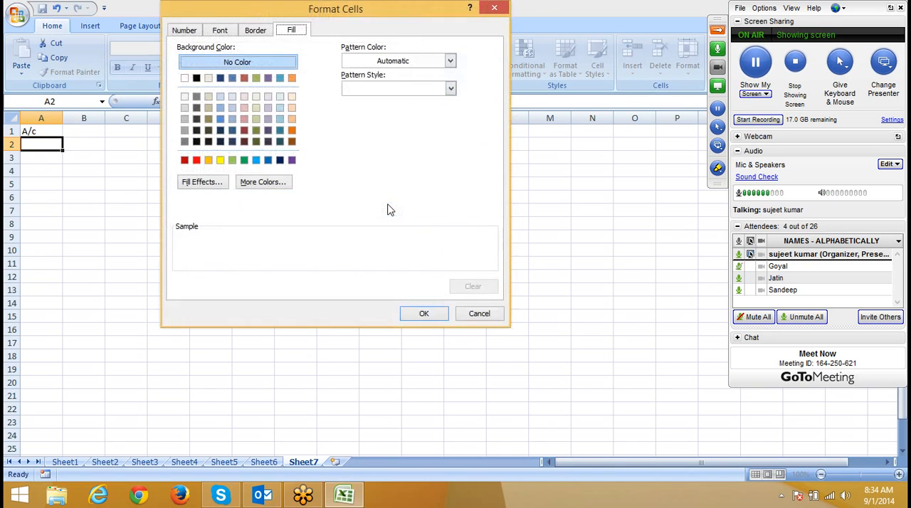
click(256, 160)
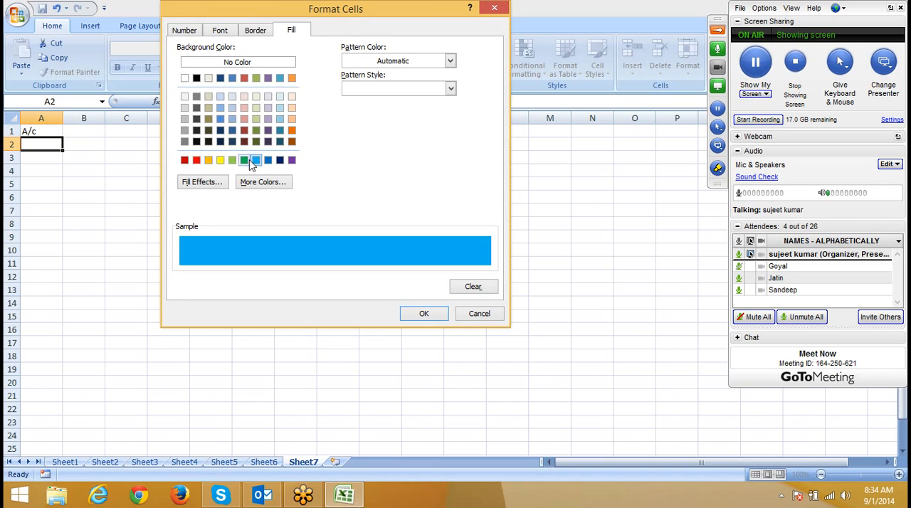
click(423, 314)
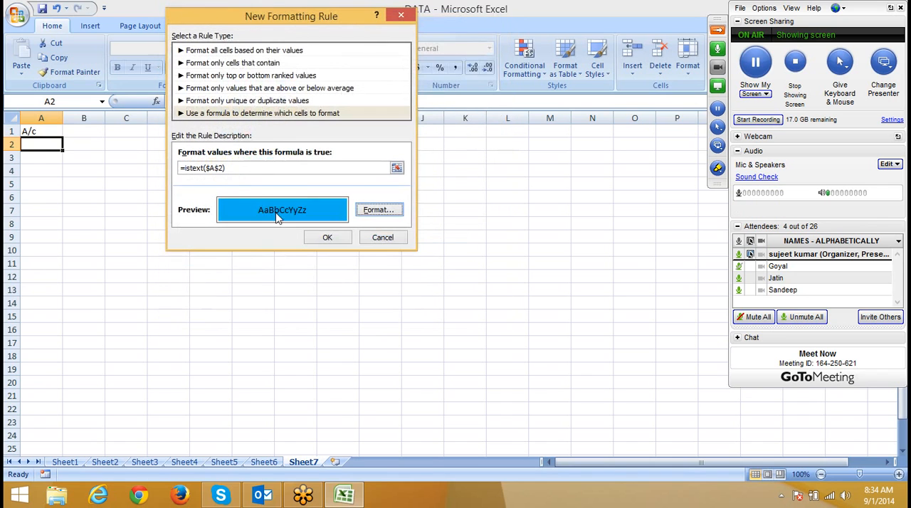
click(214, 168)
key(Delete)
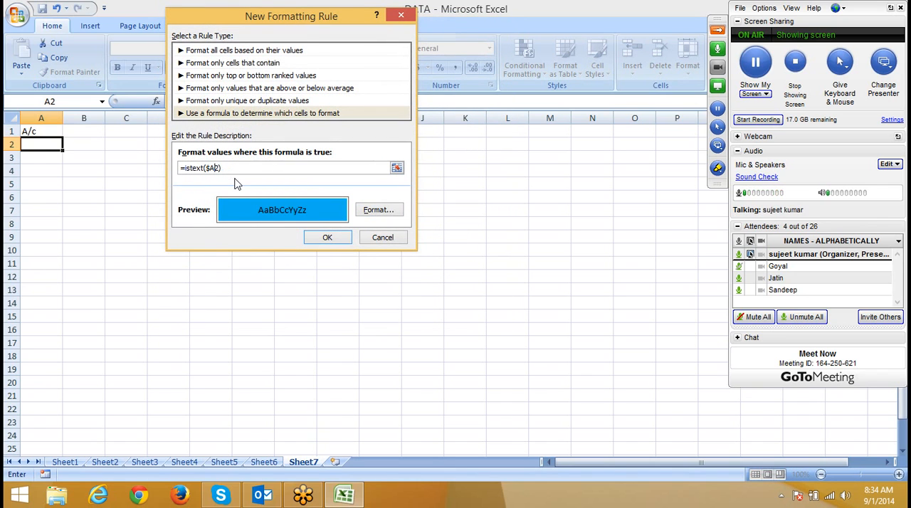
Step: Apply the ISTEXT rule to A2 and copy its formatting to the cells below in column A
click(326, 236)
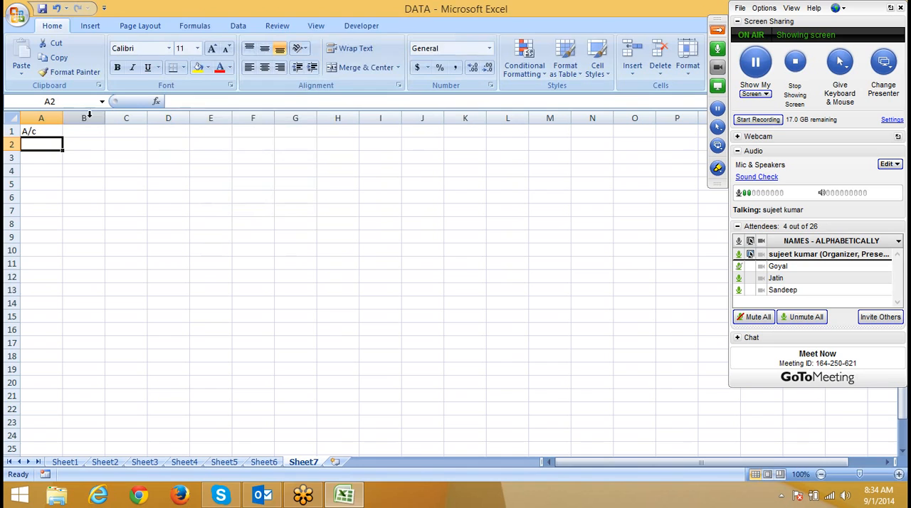
click(72, 72)
drag(35, 144, 44, 214)
Step: Test the copied rule by entering the number 1223 in A5 and the text sdf in A4
click(45, 184)
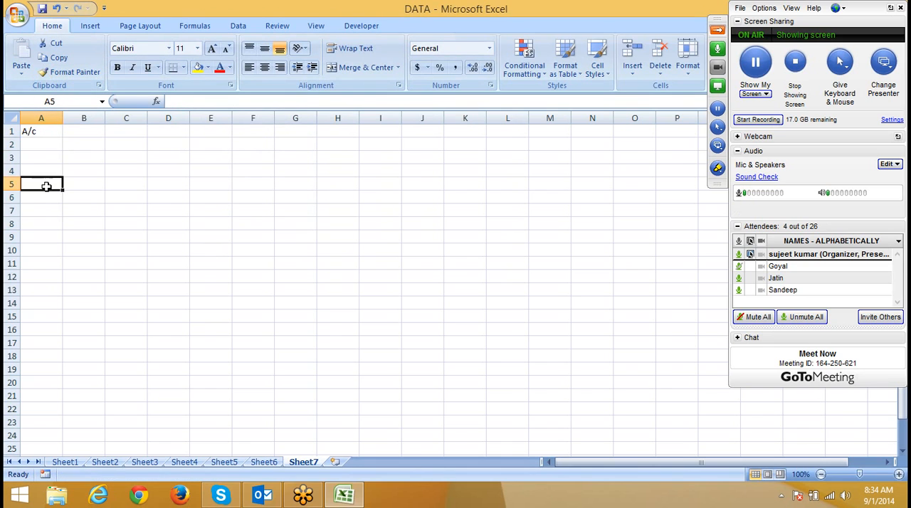
text(1223)
key(Return)
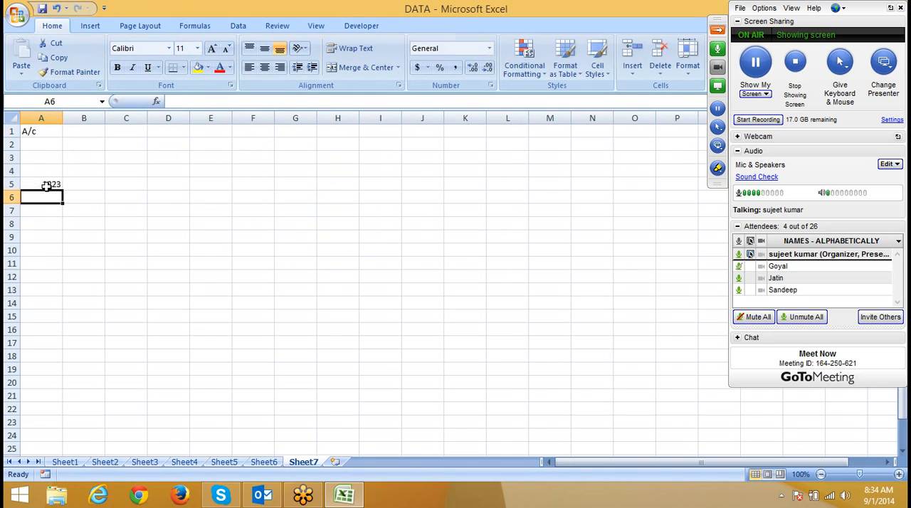
key(Up)
key(Up)
text(sdf)
key(Return)
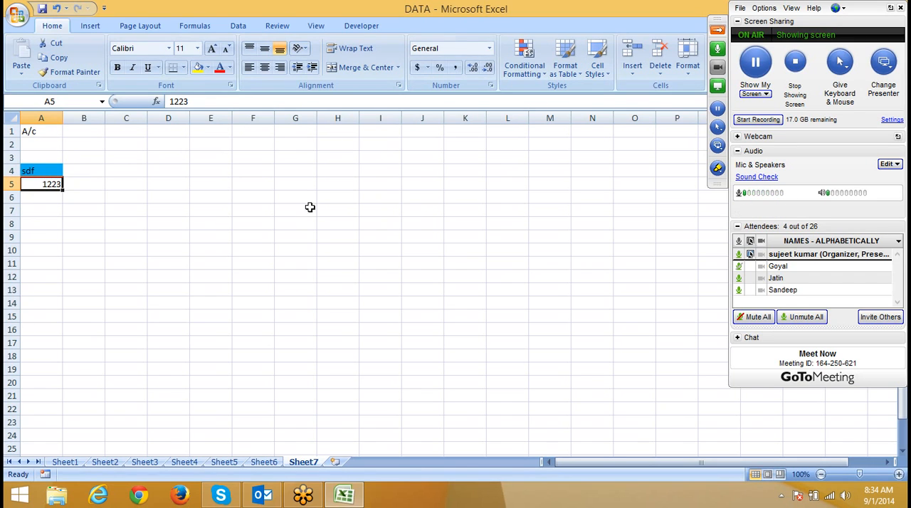
Step: Add a new worksheet, enter the headers Name in A6 and Department in B6, and autofit column B
click(336, 463)
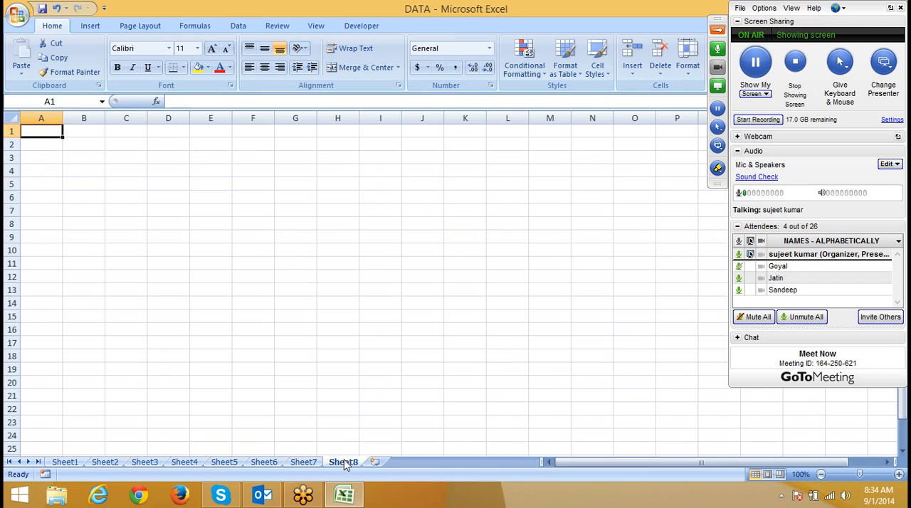
click(40, 197)
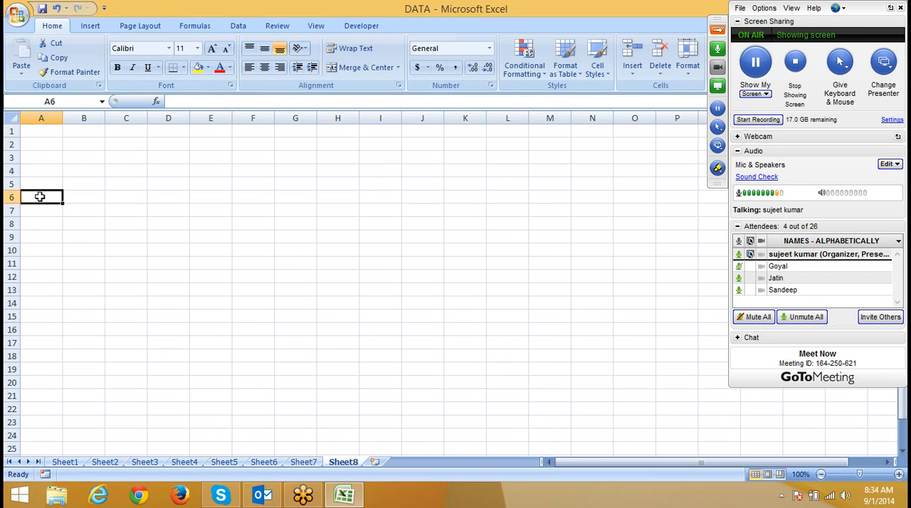
text(N)
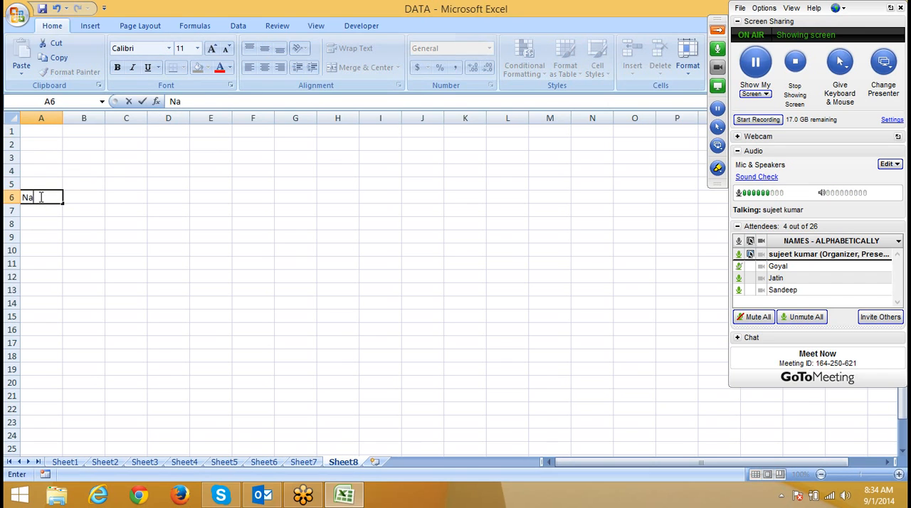
text(ame)
key(Tab)
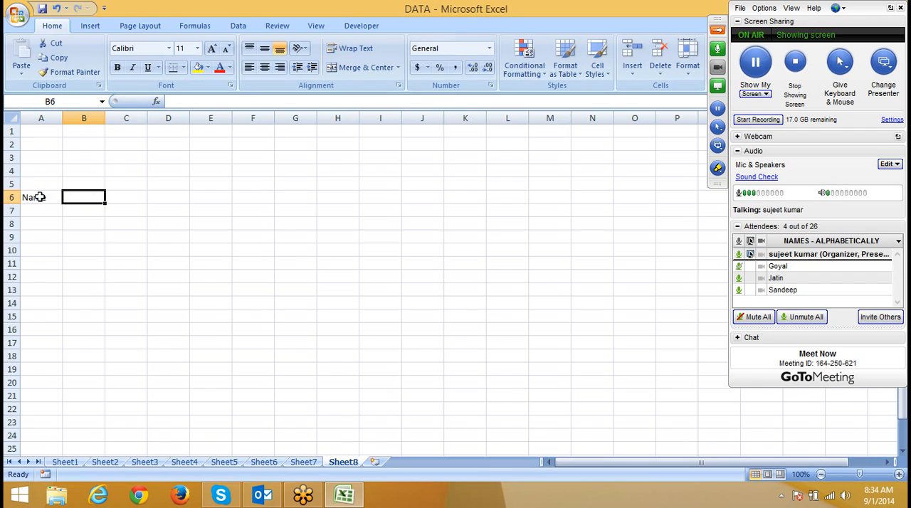
text(Dep)
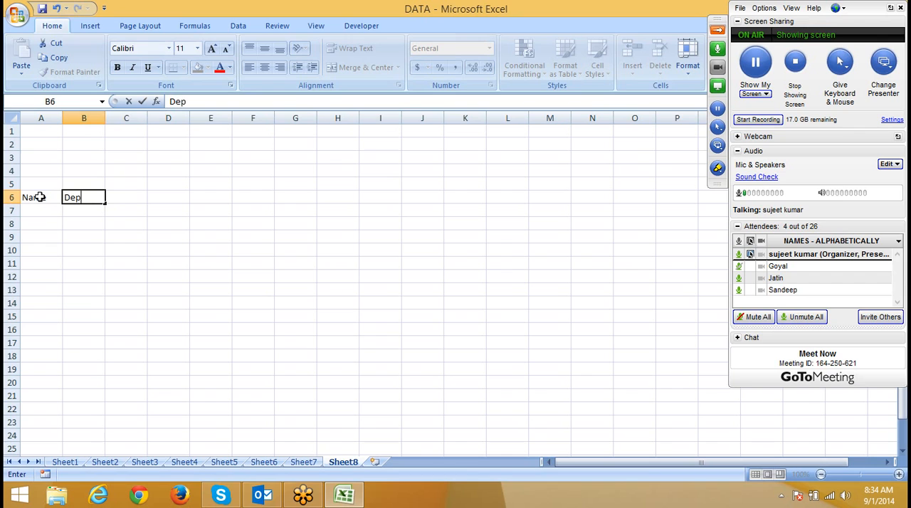
text(artment)
key(Tab)
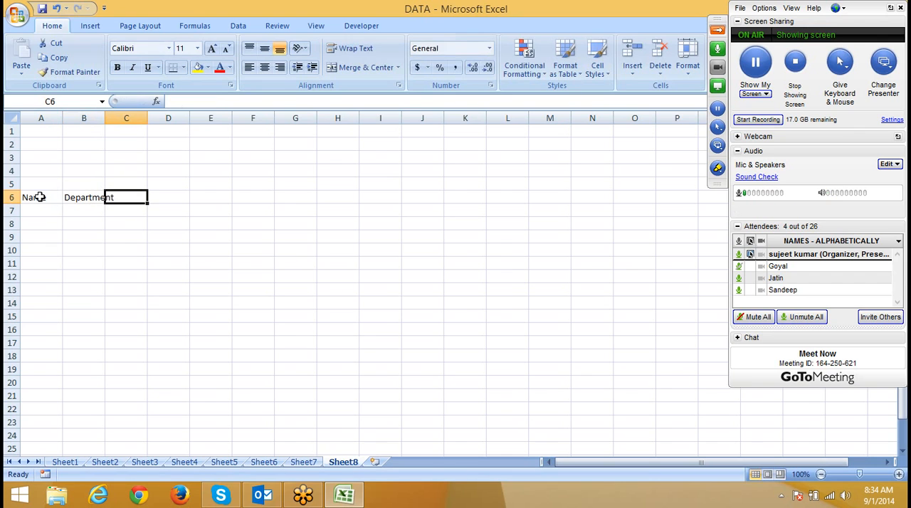
double_click(104, 118)
Step: Enter the date 1-Sep in C6 and the next-day formula =C6+1 in D6
text(1-)
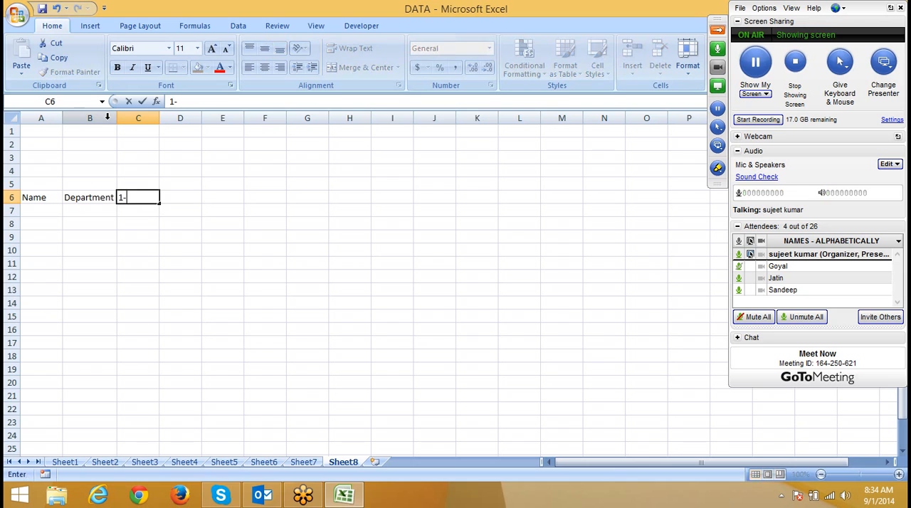
text(sep)
key(Return)
key(Right)
key(Up)
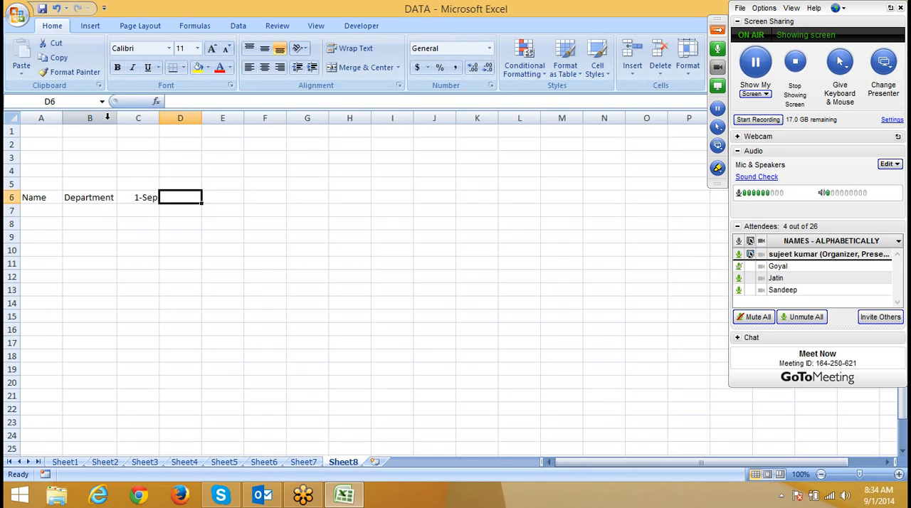
text(=)
key(Left)
text(+1)
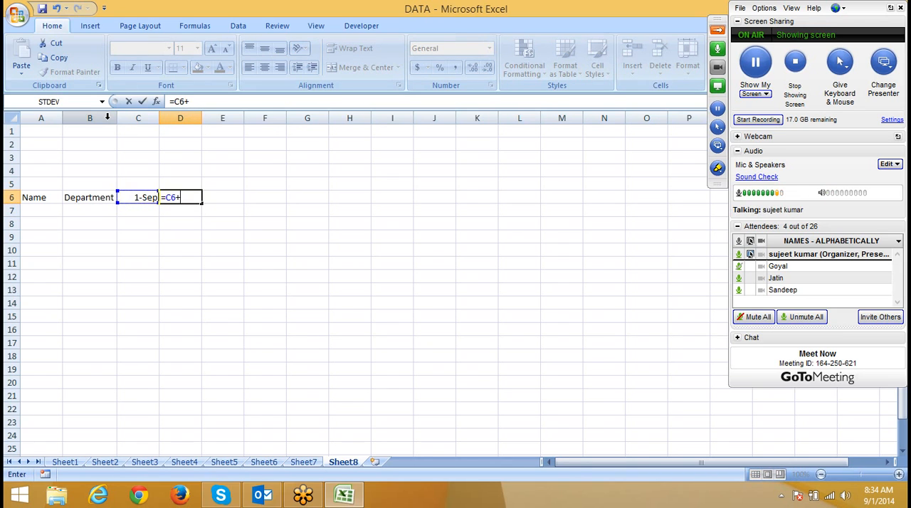
key(Return)
Step: Copy the next-day formula from D6 across row 6 through AC6
key(Up)
key(ctrl+c)
key(Right)
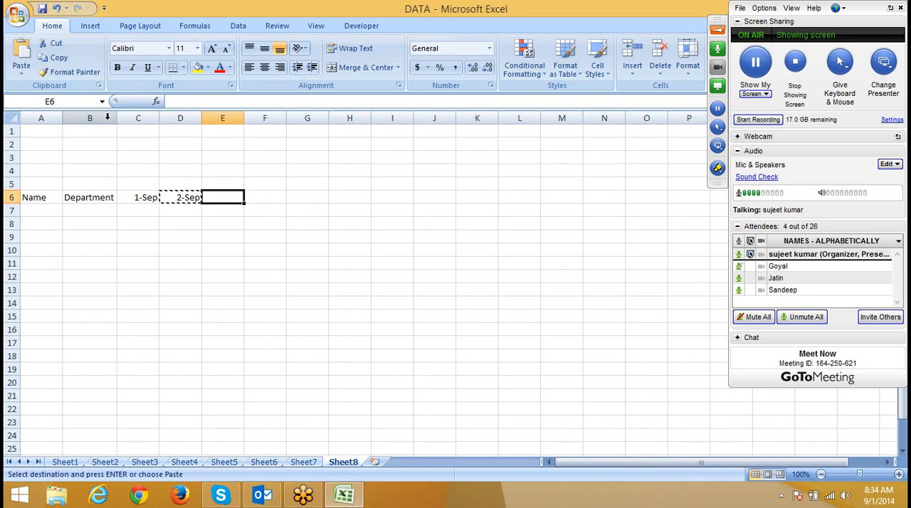
key(shift+Right)
key(shift+Right)
key(shift+Right)
key(shift+Right)
key(shift+Right)
key(shift+Right)
key(shift+Right)
key(shift+Right)
key(shift+Right)
key(shift+Right)
key(shift+Right)
key(shift+Right)
key(shift+Right)
key(shift+Right)
key(shift+Right)
key(shift+Right)
key(shift+Right)
key(shift+Right)
key(shift+Right)
key(shift+Right)
key(shift+Right)
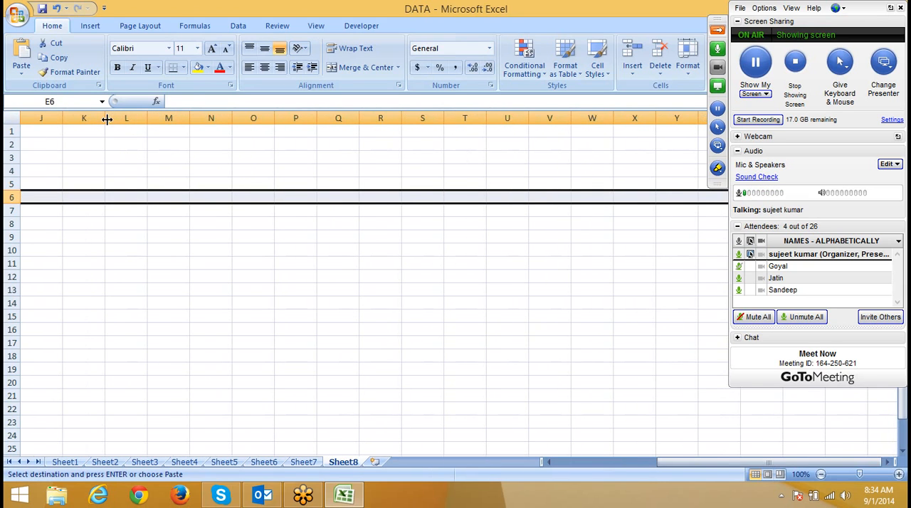
key(ctrl+v)
key(ctrl+Right)
key(Right)
key(ctrl+Right)
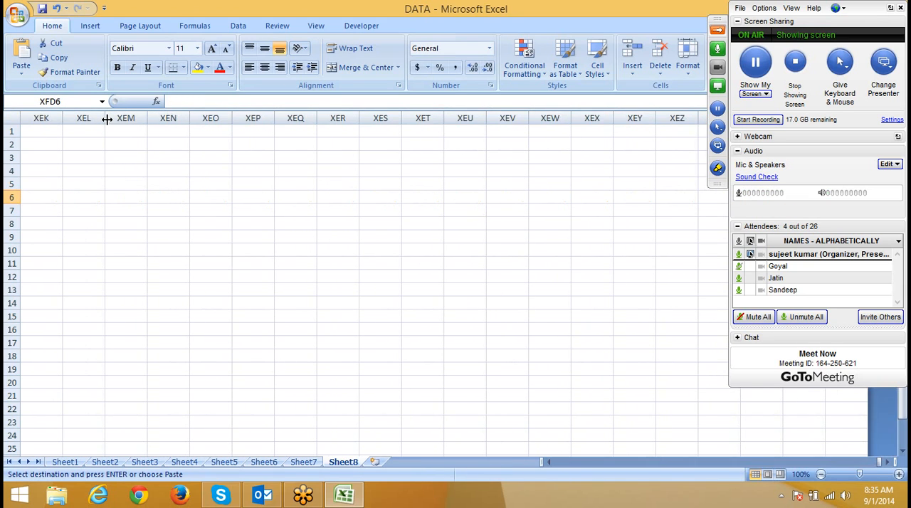
Step: Extend the row 6 date formula through AF6 to complete the September dates
key(ctrl+Left)
key(shift+Right)
key(shift+Right)
key(shift+Right)
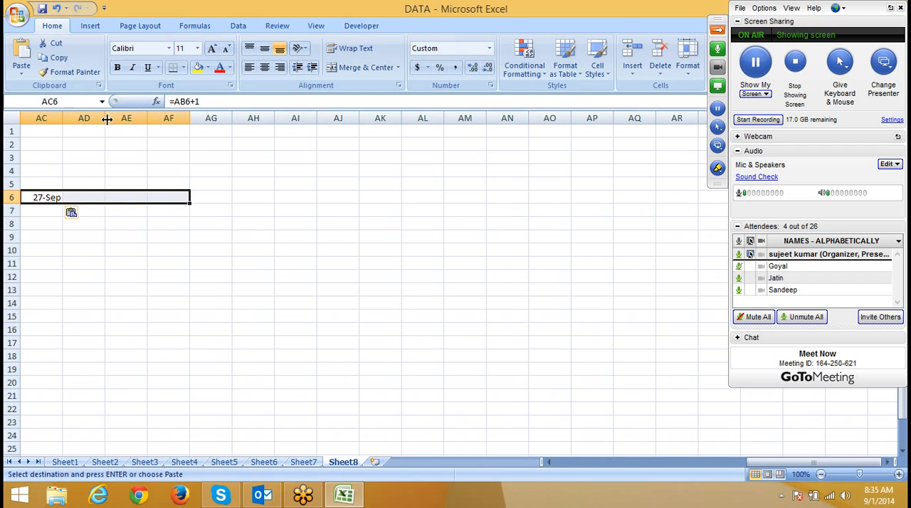
key(Return)
Step: Enter the weekday formula =TEXT(C6,"DDD") in C5, above the first date
key(ctrl+Left)
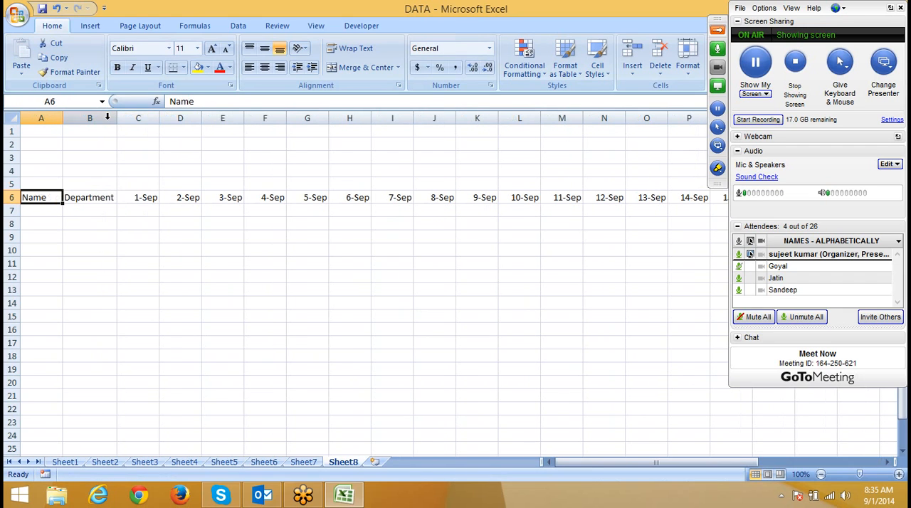
key(Right)
key(Right)
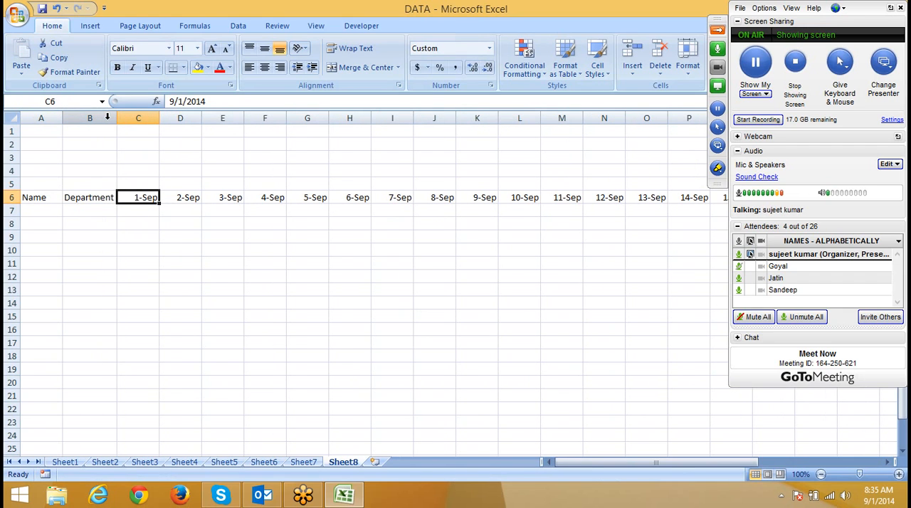
key(Up)
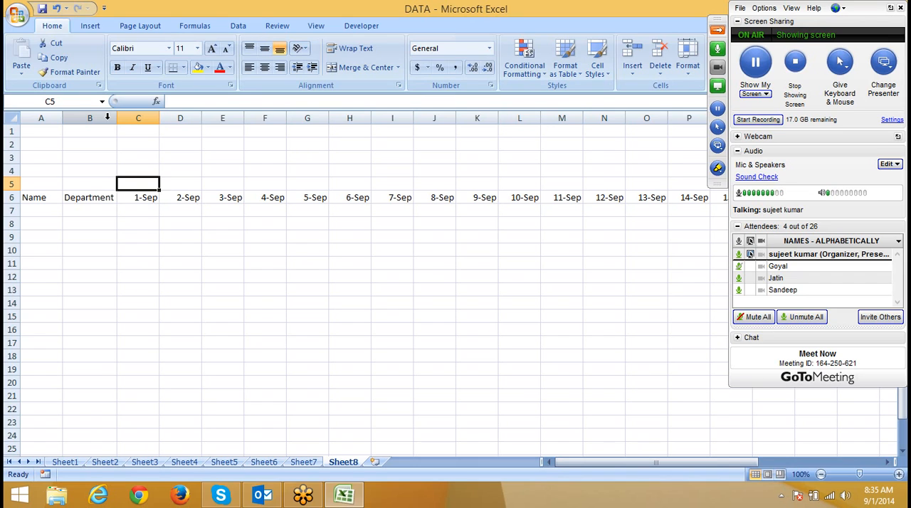
text(=)
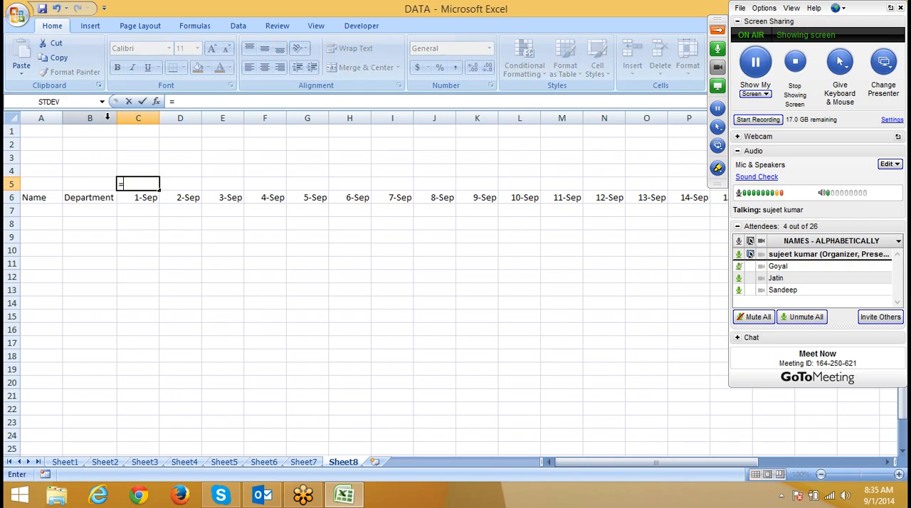
text(te)
key(Tab)
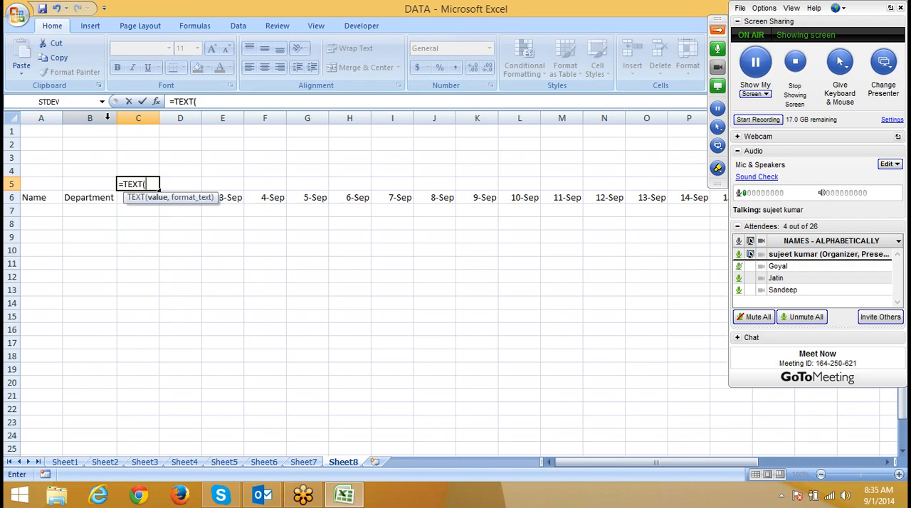
text(C6,")
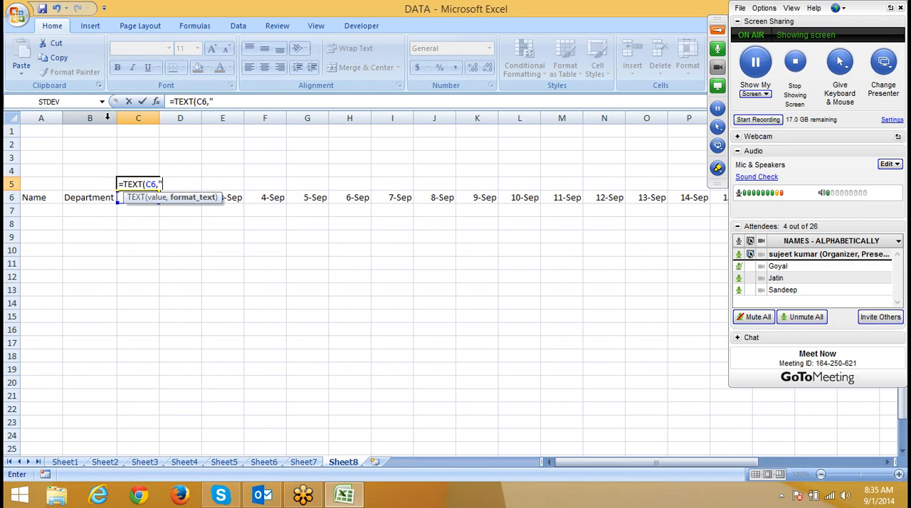
text(DDD)
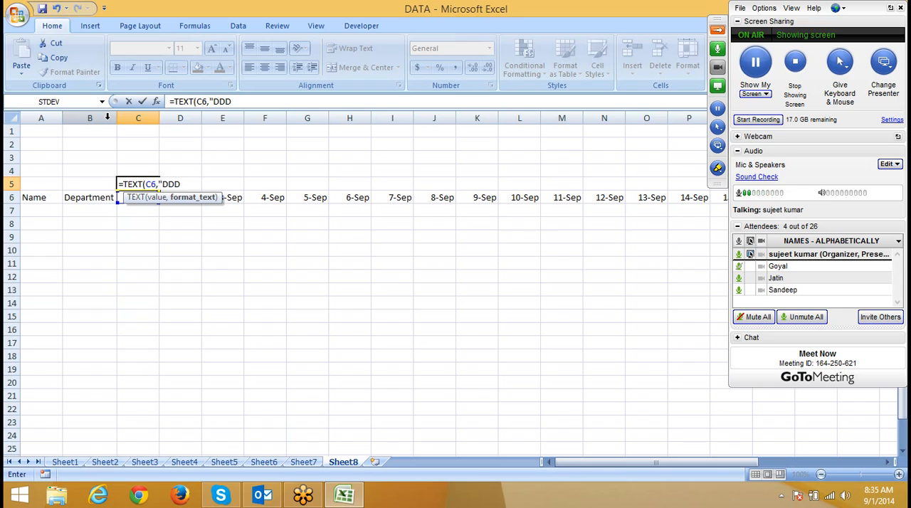
text(")
key(Return)
Step: Copy the weekday formula from C5 across row 5 through AF5, above all the dates
key(Up)
key(ctrl+c)
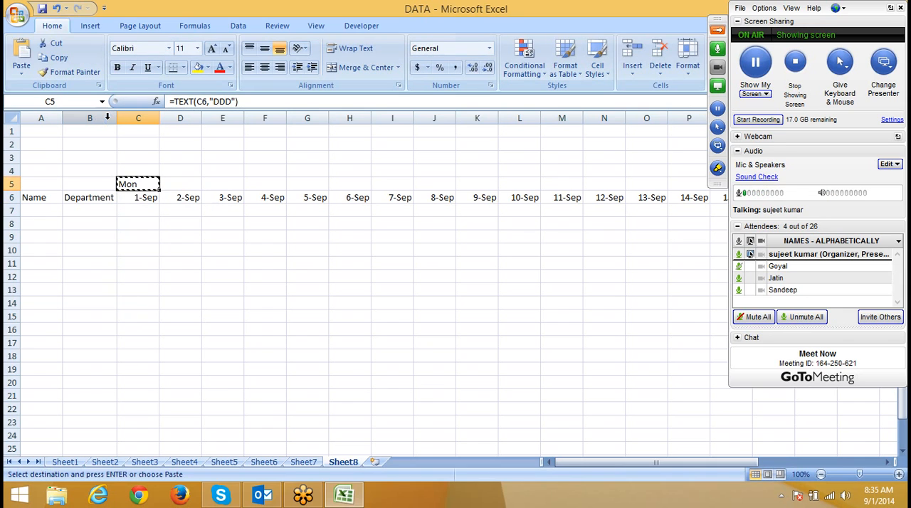
key(Down)
key(ctrl+Right)
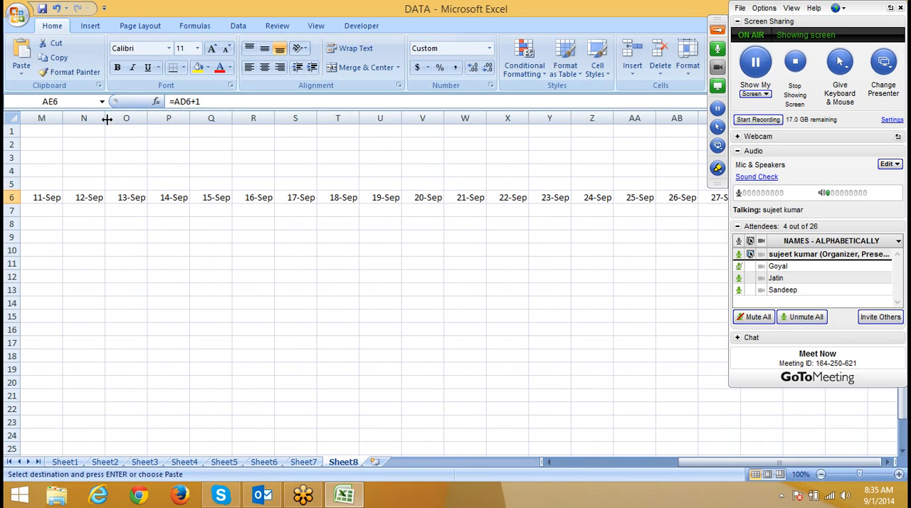
key(ctrl+Left)
key(Right)
key(Right)
key(Right)
key(ctrl+Right)
key(ctrl+shift+Left)
key(ctrl+Right)
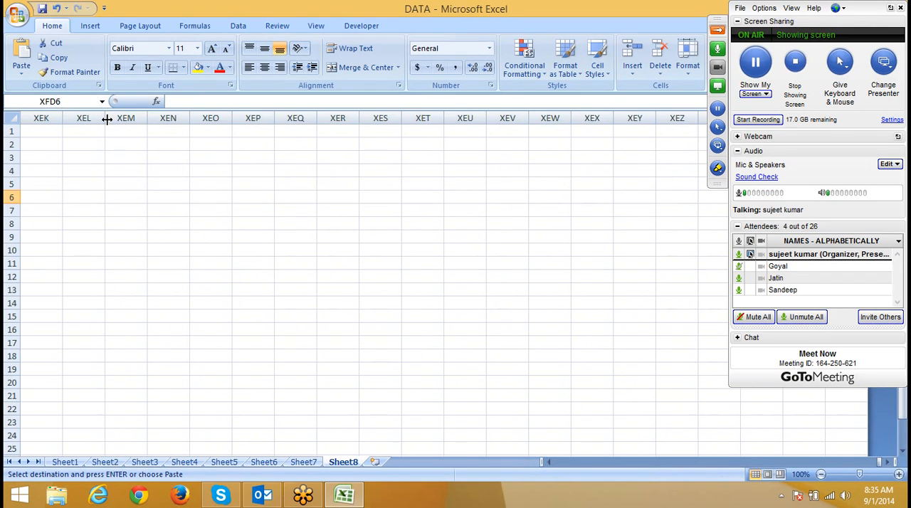
key(ctrl+Left)
key(Up)
key(ctrl+shift+Left)
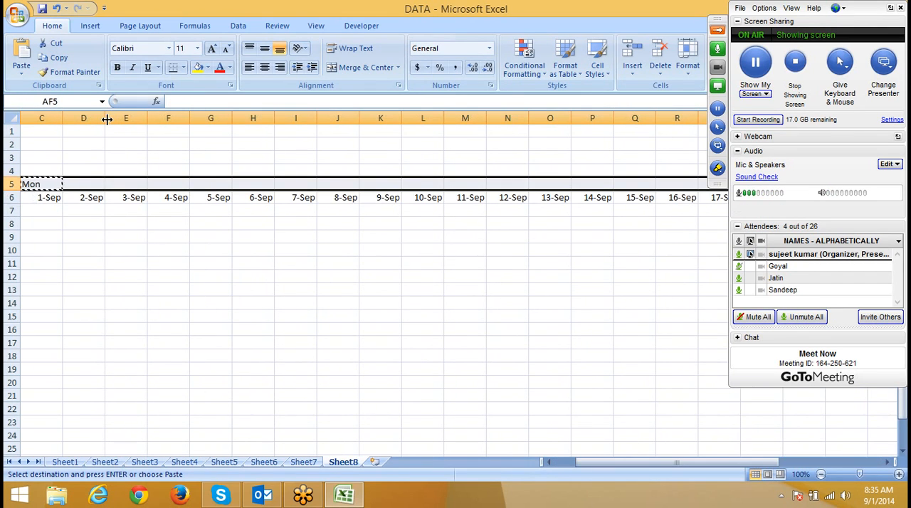
key(ctrl+v)
key(Home)
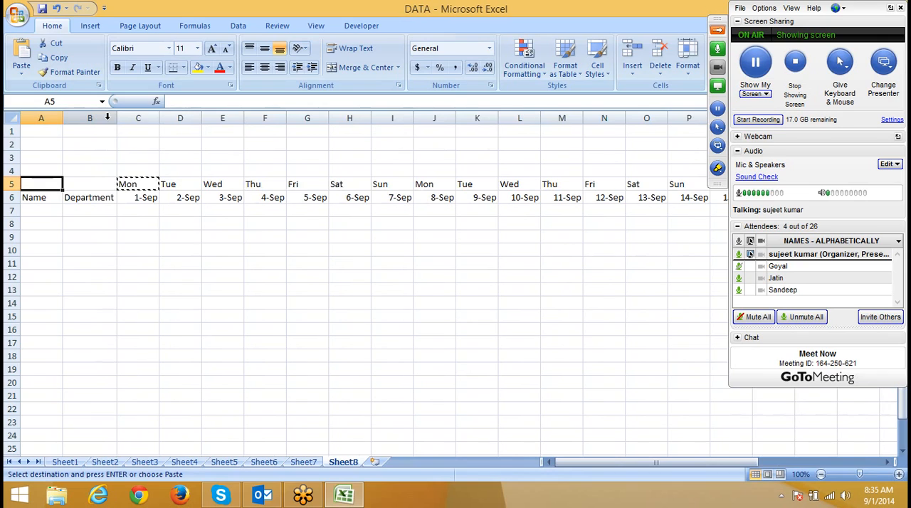
key(Escape)
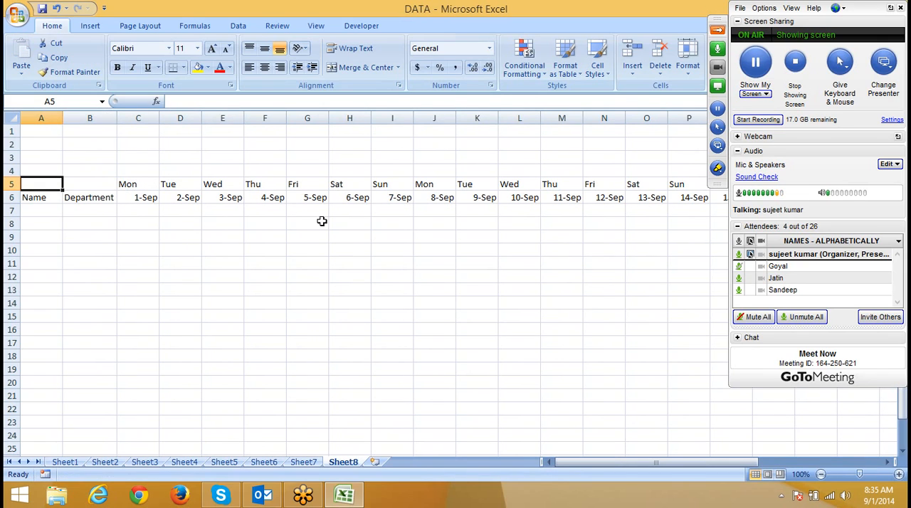
Step: Try a yellow fill on the weekend cells H7:I19, and undo it
drag(383, 211, 358, 368)
click(199, 68)
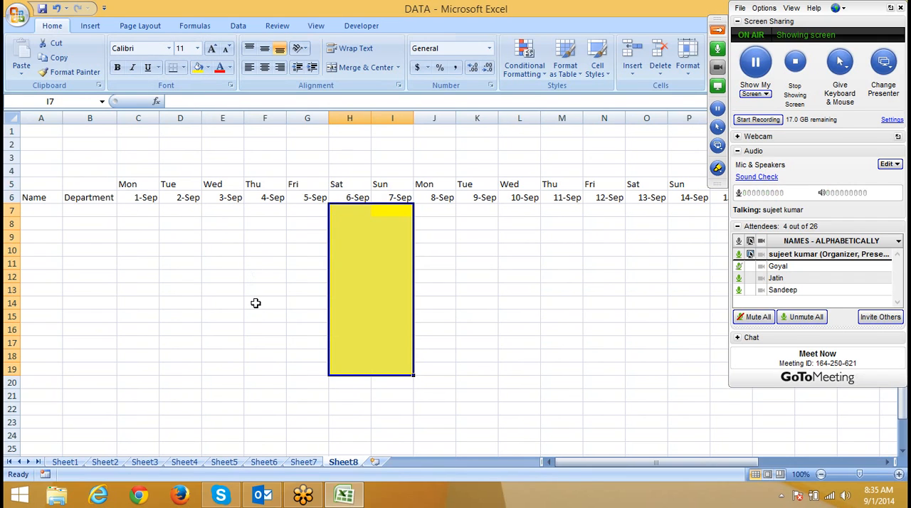
key(ctrl+z)
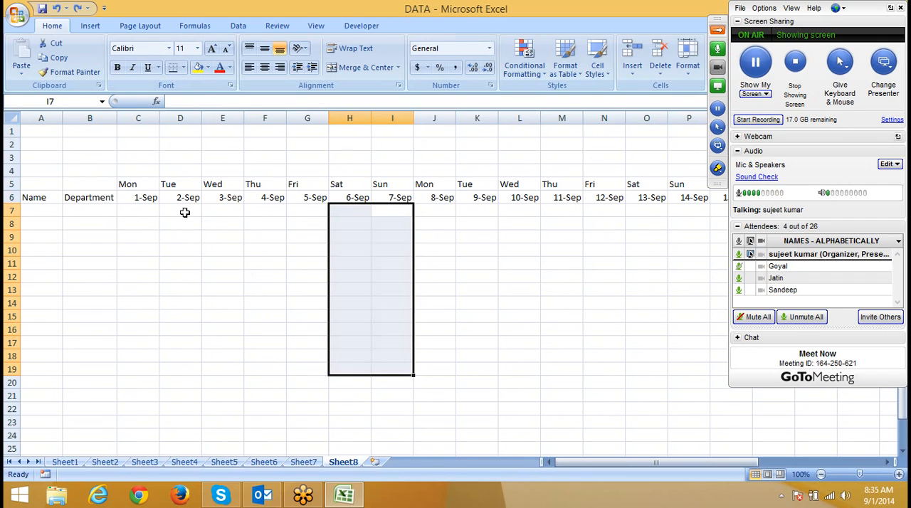
Step: Start a new formula-based conditional formatting rule for cell C7, below the first date
click(148, 207)
click(525, 60)
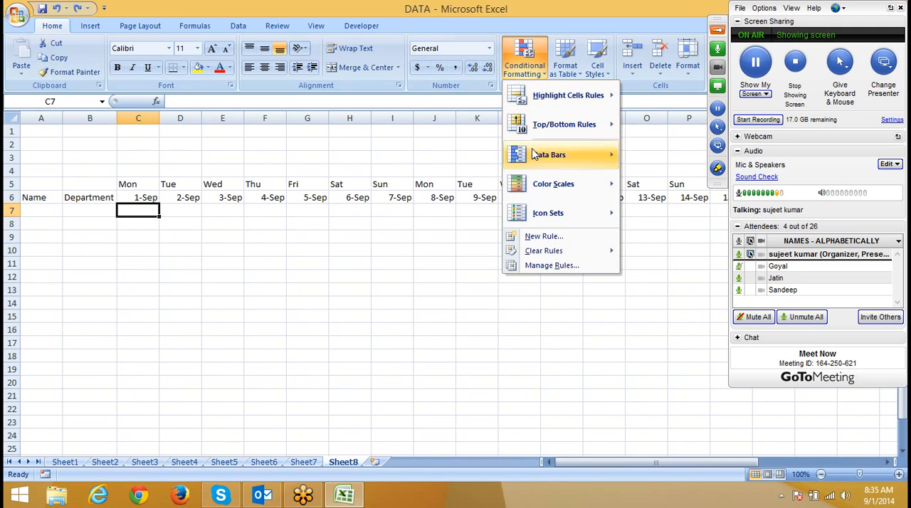
click(541, 237)
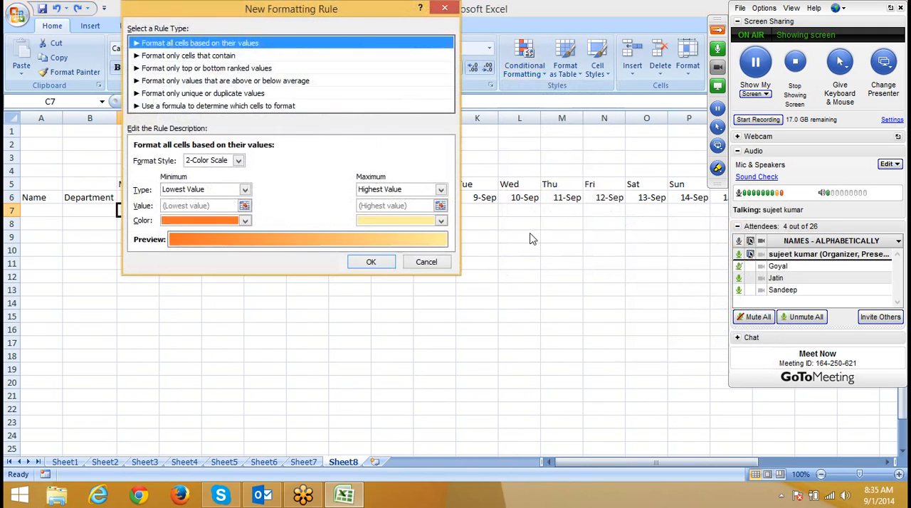
click(297, 106)
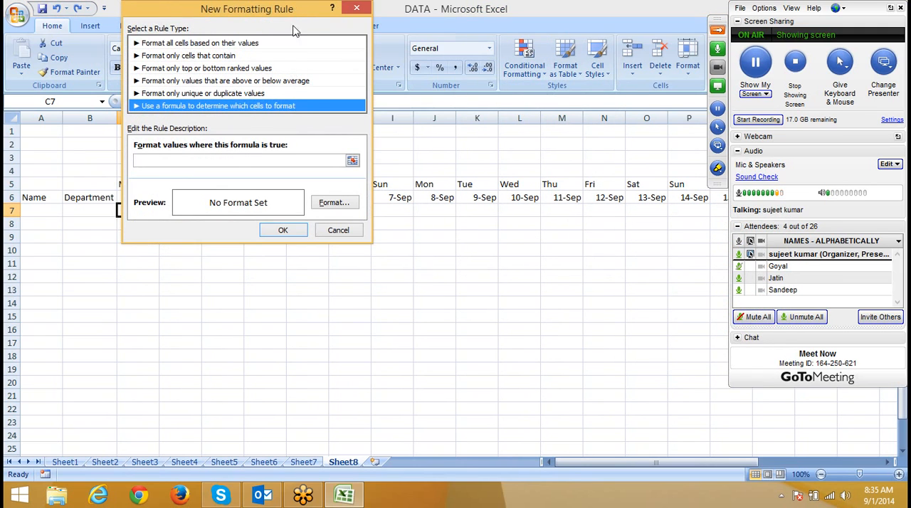
drag(291, 14, 413, 168)
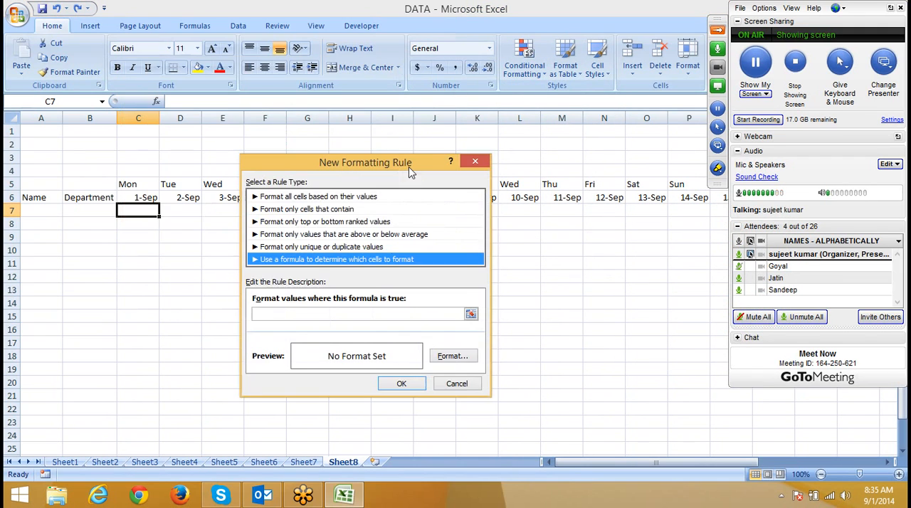
Step: Enter the rule formula =or($C$5="Sat",$C$5="Sun"), testing the weekday above the first date
click(357, 315)
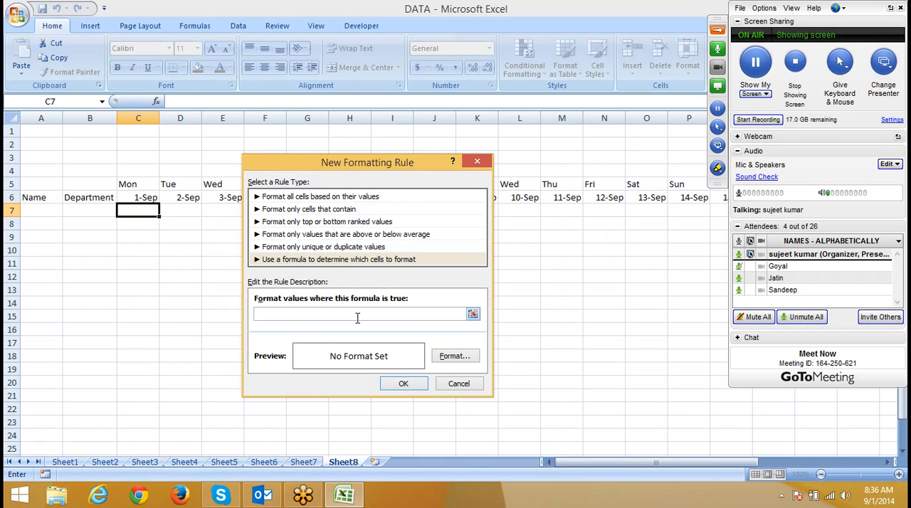
text(or)
text(=o)
text(()
click(130, 182)
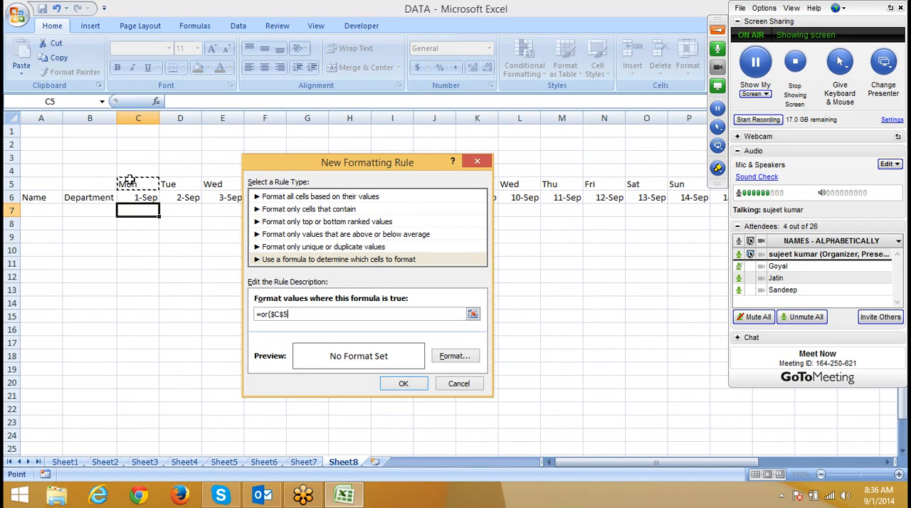
text(="Sat",)
click(130, 180)
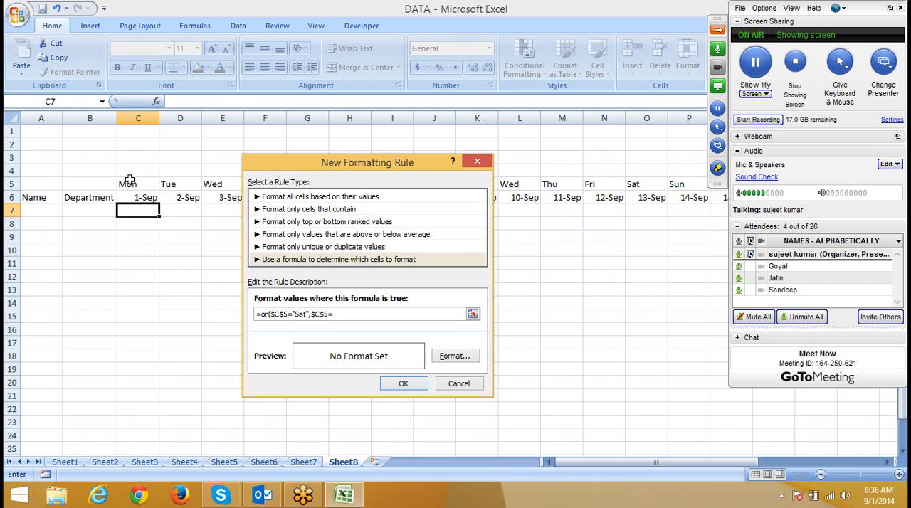
text(Sun")
Step: Make the column relative in both weekday references so the rule formula reads =or(C$5="Sat",C$5="Sun")
click(276, 314)
key(BackSpace)
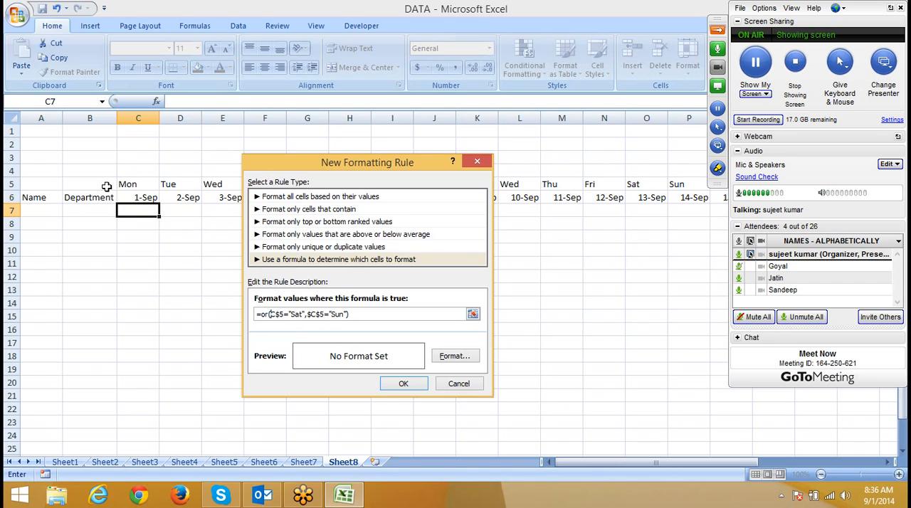
click(311, 314)
key(BackSpace)
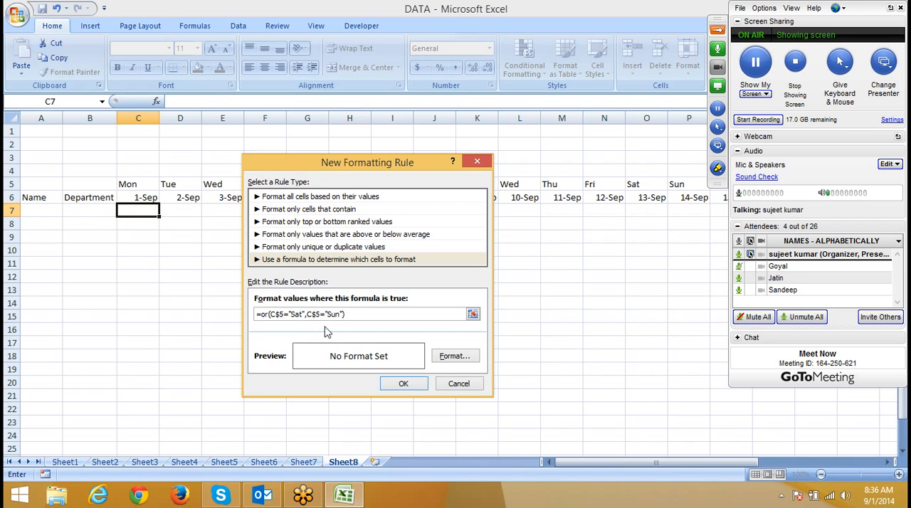
Step: Set a red fill as the weekend rule's format
click(456, 360)
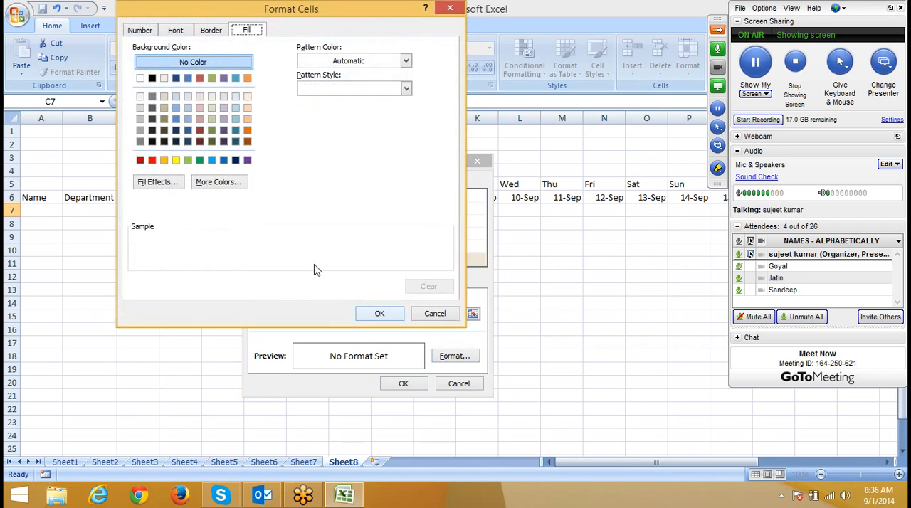
click(152, 160)
click(378, 315)
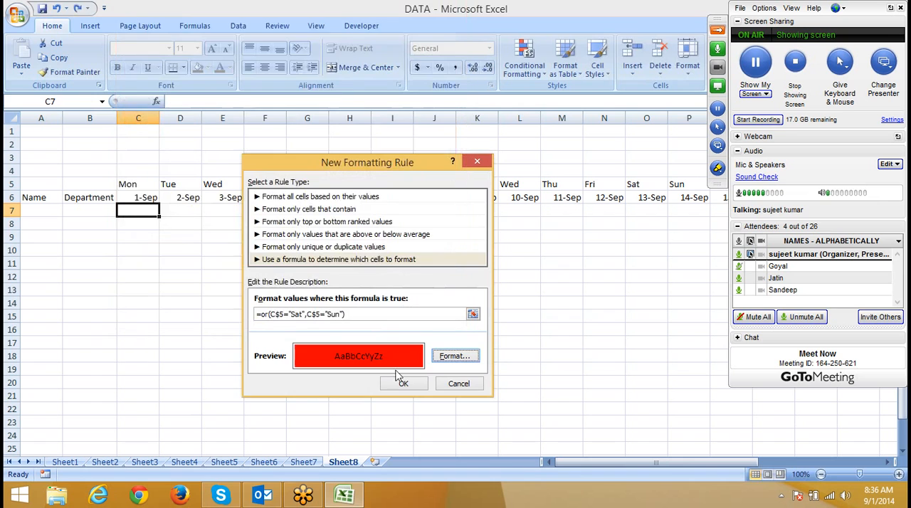
Step: Change the weekend rule's fill to yellow and apply the rule to C7
click(440, 357)
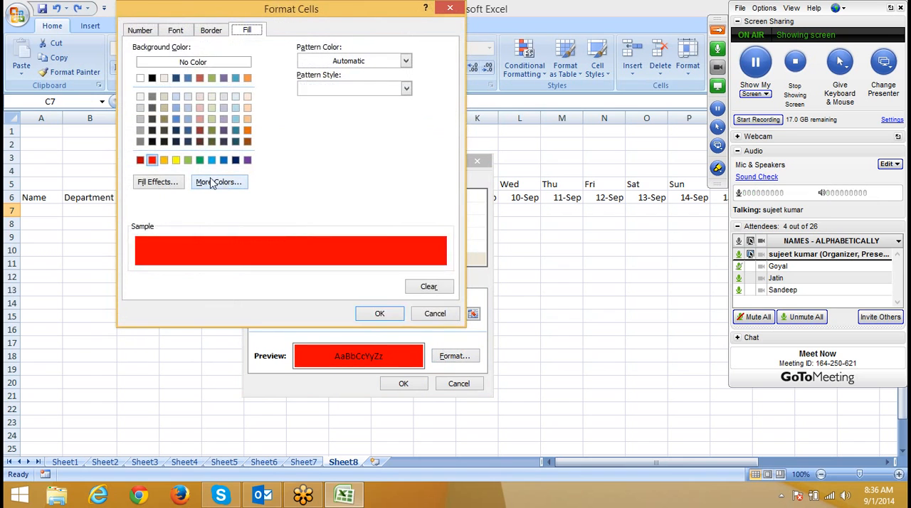
click(176, 161)
click(379, 314)
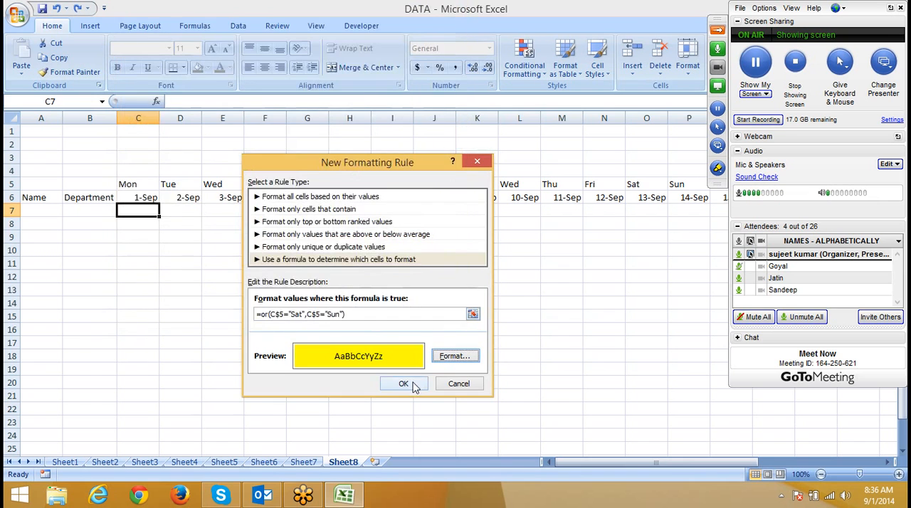
click(403, 384)
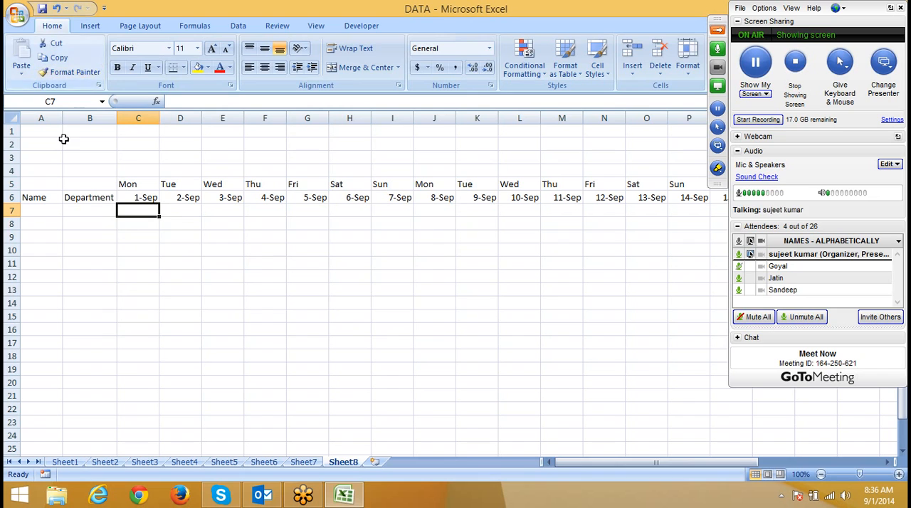
Step: Copy the conditional format from C7 with Format Painter across the attendance cells below all the dates
click(72, 72)
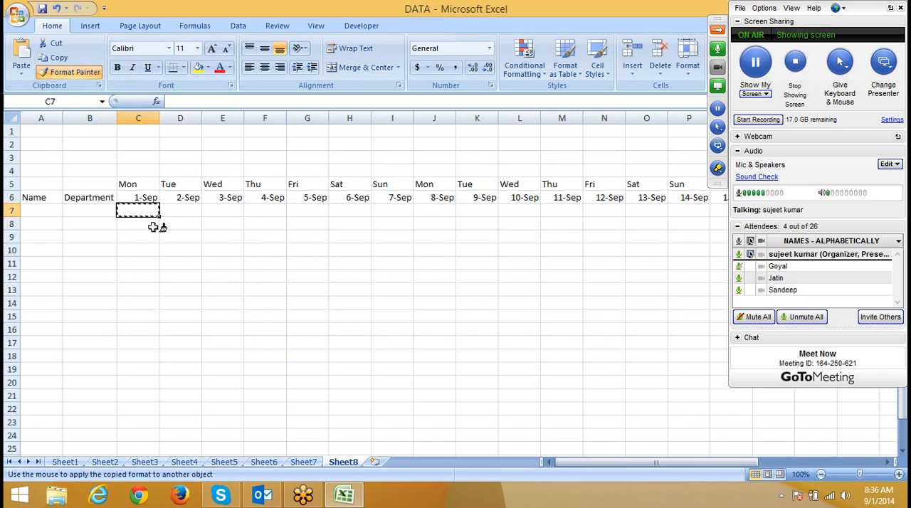
mouse_move(151, 213)
mouse_down()
mouse_move(535, 362)
mouse_move(819, 430)
mouse_move(769, 429)
mouse_move(794, 475)
mouse_move(888, 451)
mouse_move(875, 444)
mouse_up()
click(483, 264)
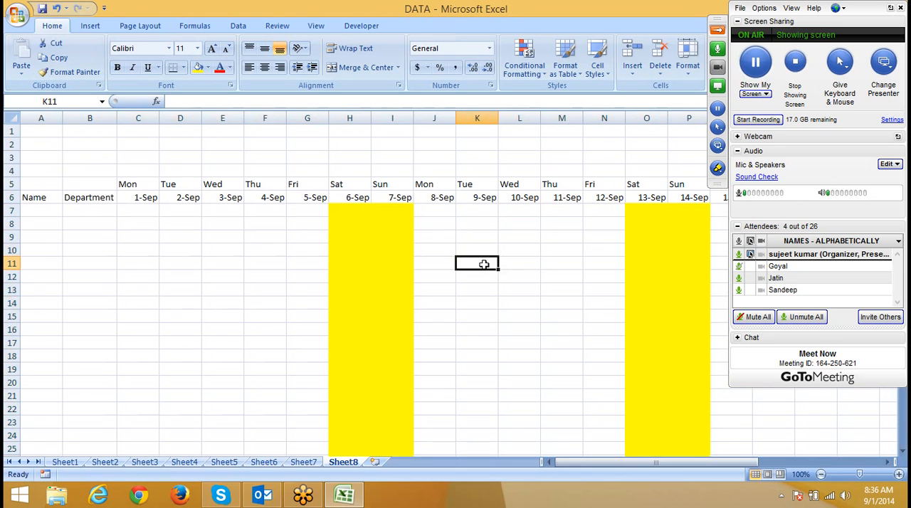
mouse_move(362, 208)
mouse_down()
mouse_move(413, 225)
mouse_move(409, 322)
mouse_up()
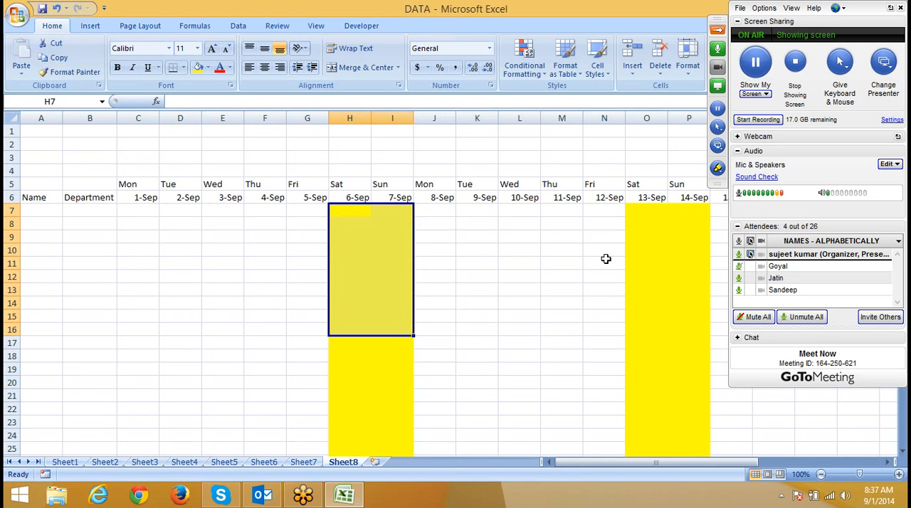
drag(641, 210, 670, 305)
Step: Change the start date in C6 to 10-1 so the sheet covers October
click(148, 200)
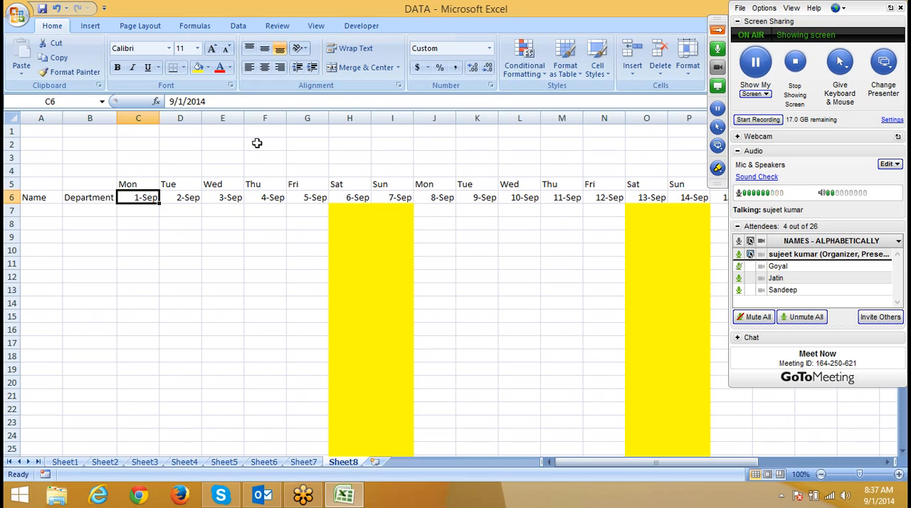
text(10-)
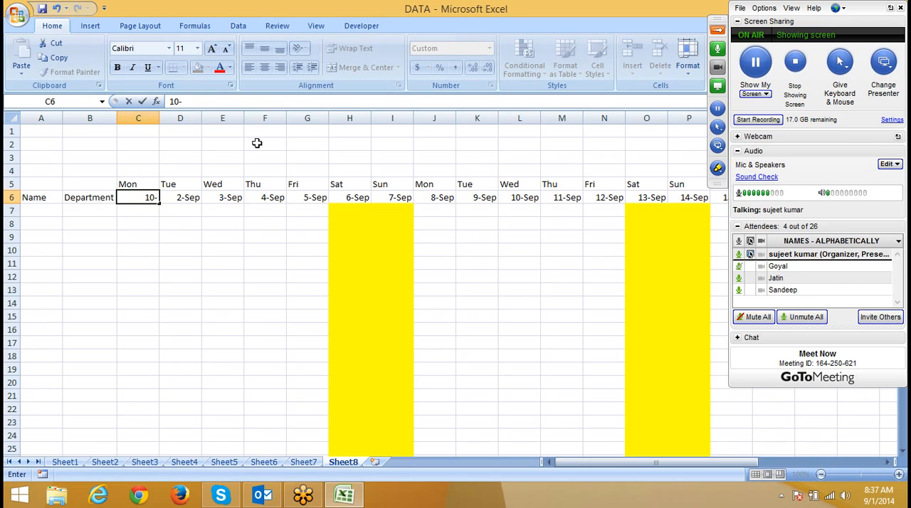
text(1)
key(Return)
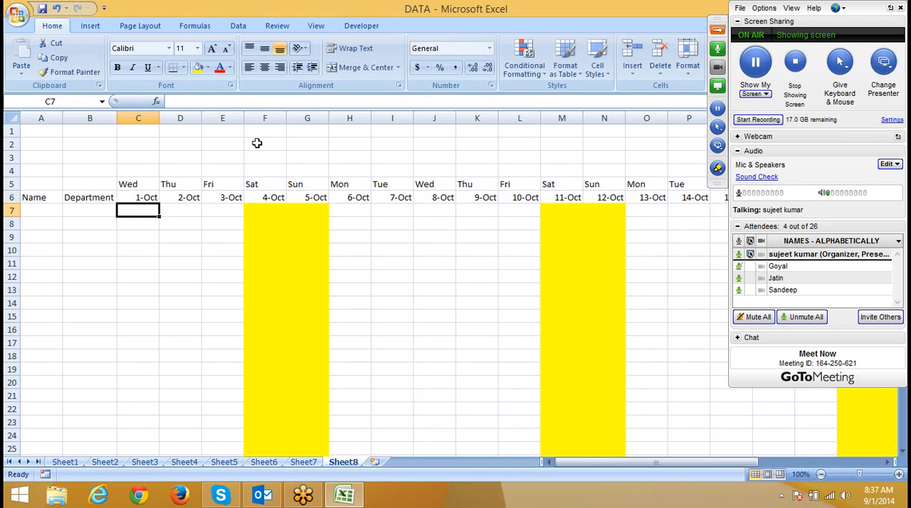
key(Up)
key(Right)
key(Right)
key(Up)
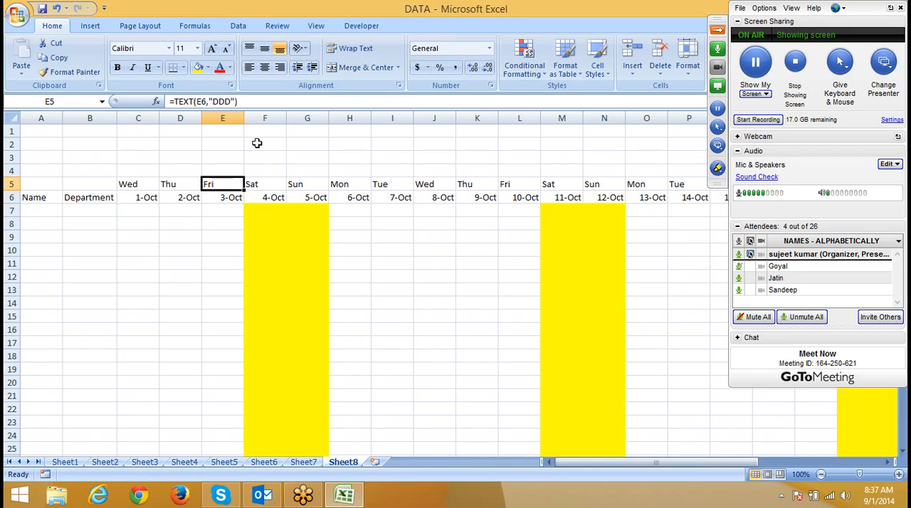
key(Down)
key(Right)
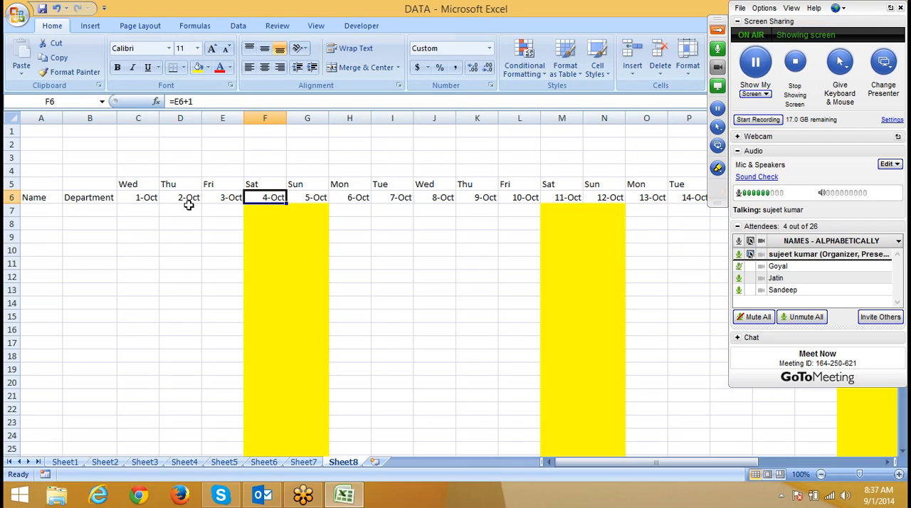
Step: Clear all conditional formatting rules from the entire call data sheet, Sheet3
click(303, 462)
click(274, 463)
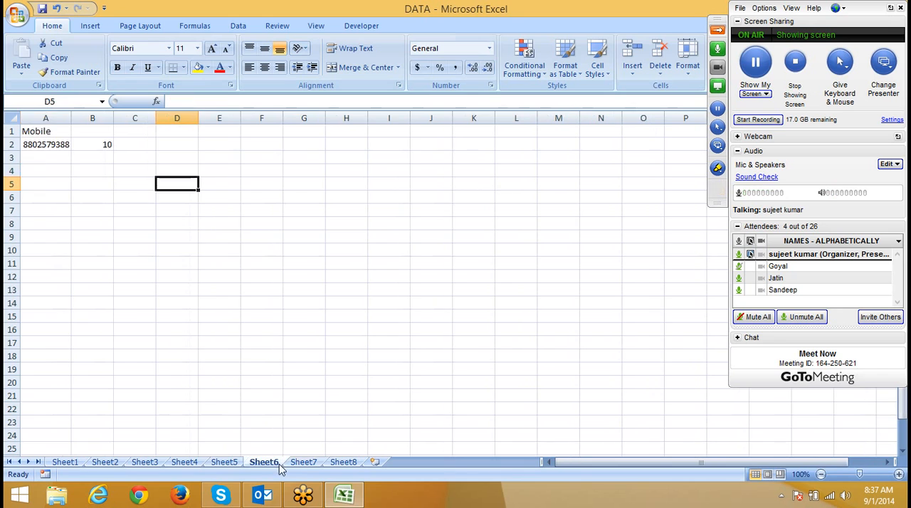
click(222, 463)
click(187, 462)
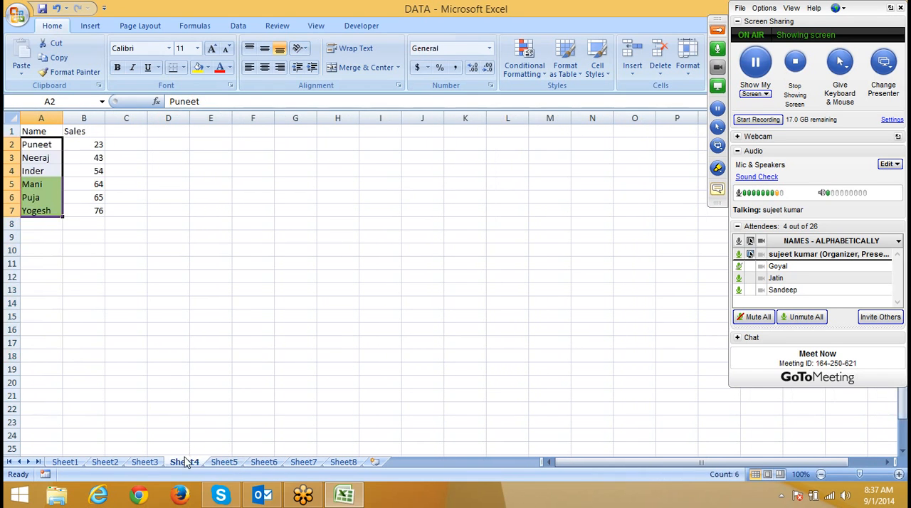
click(142, 462)
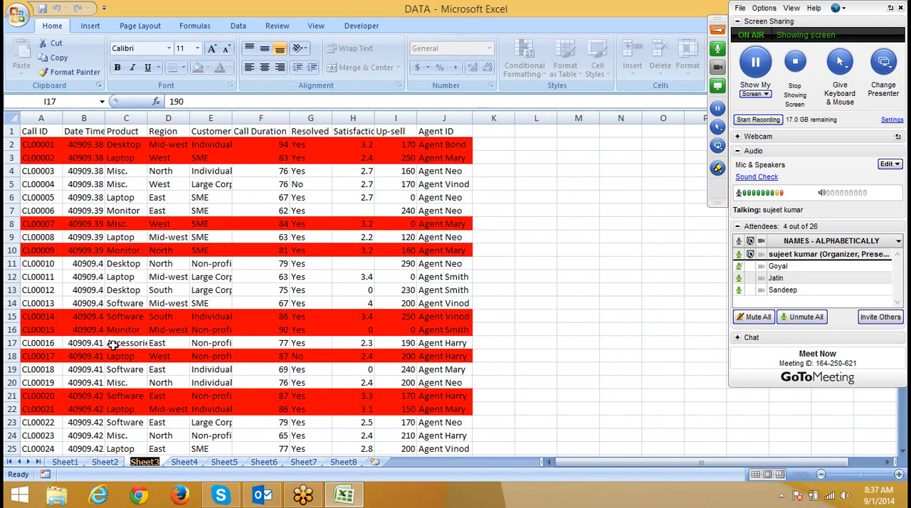
click(42, 143)
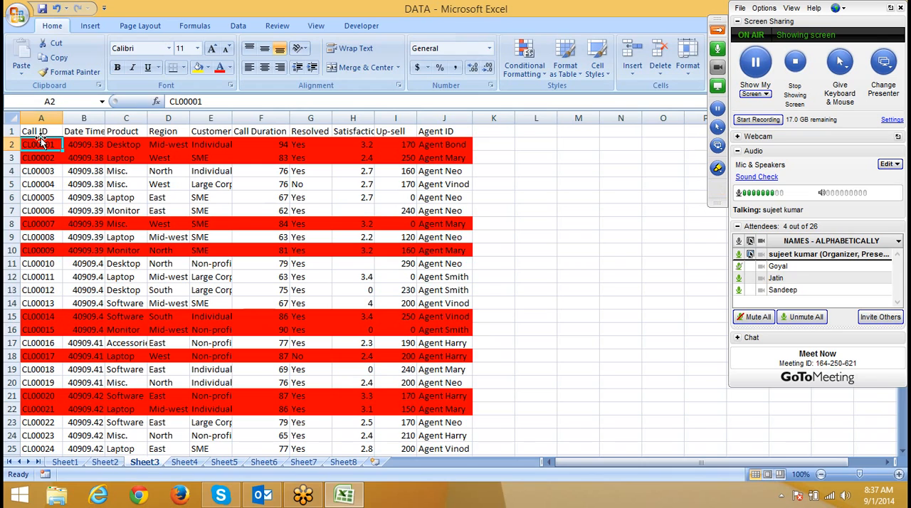
click(514, 71)
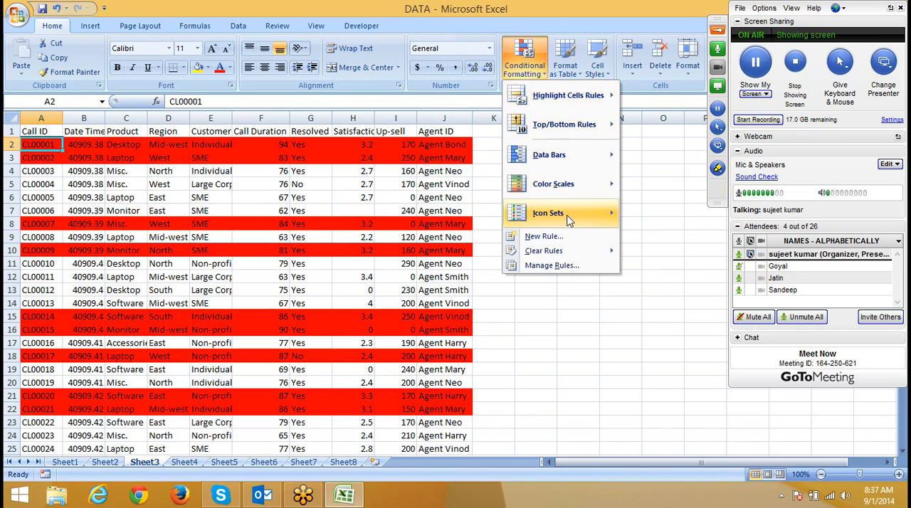
mouse_move(573, 255)
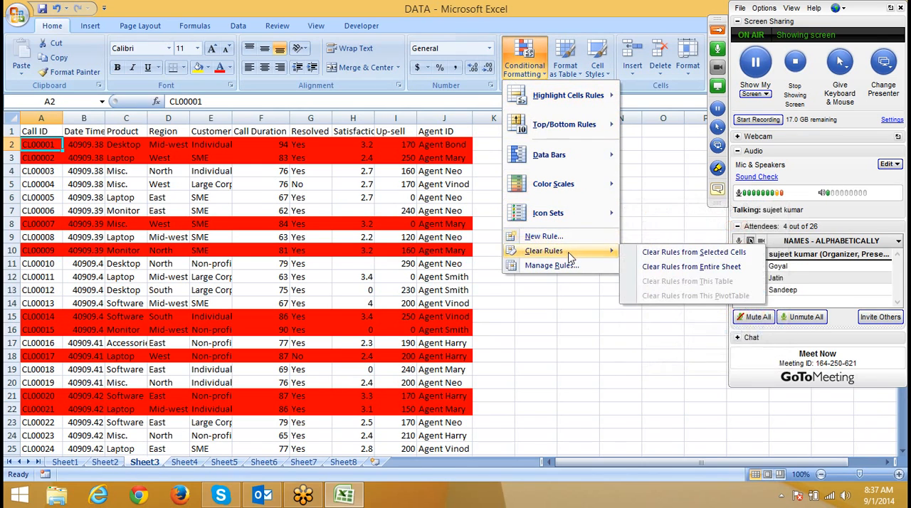
click(670, 266)
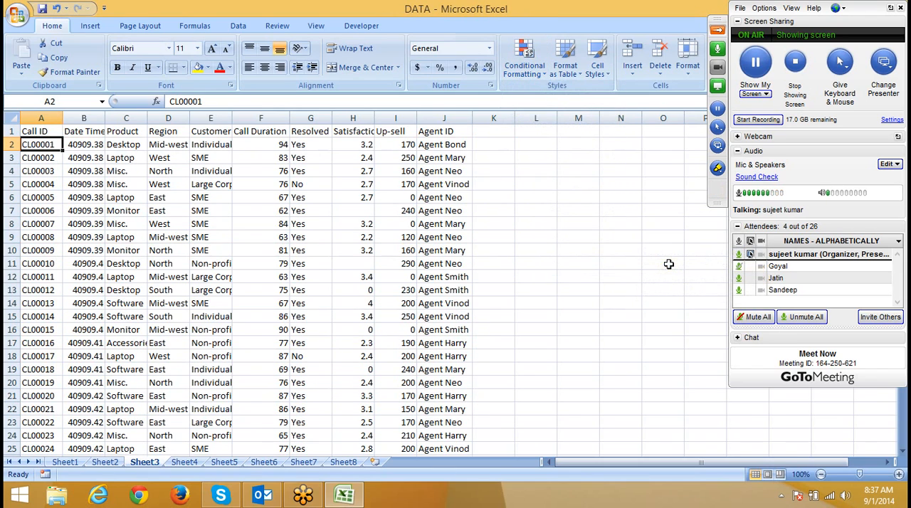
Step: Format the whole Sheet3 data range A1:J14833 as a table with headers in an aqua medium style, and go to its last row
click(212, 156)
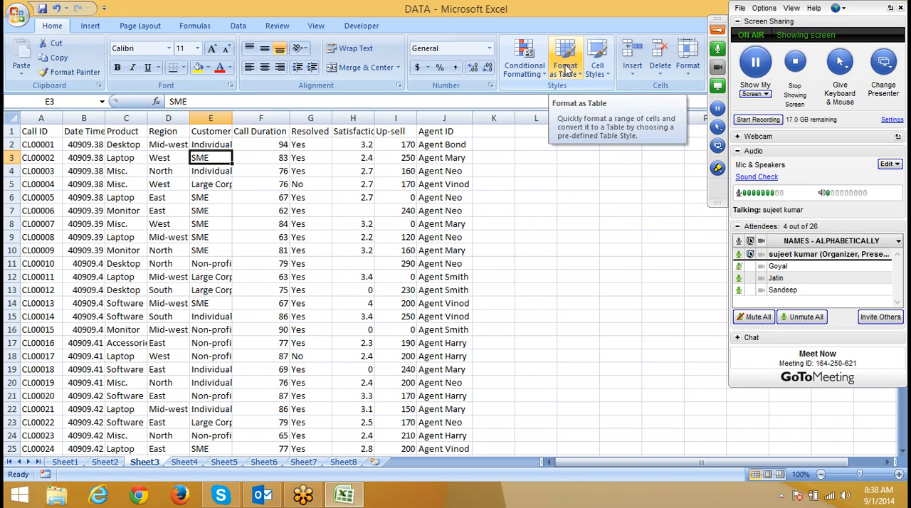
click(45, 131)
key(ctrl+shift+Right)
key(ctrl+shift+Down)
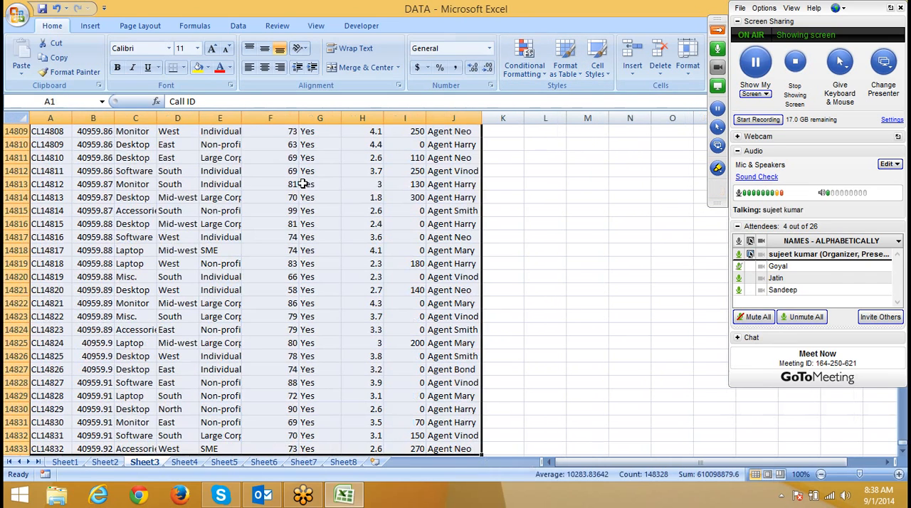
click(566, 59)
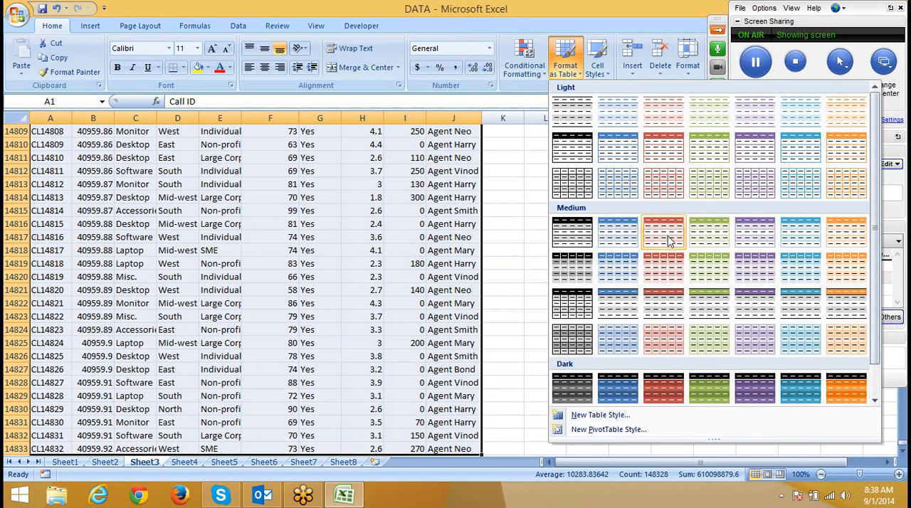
click(809, 278)
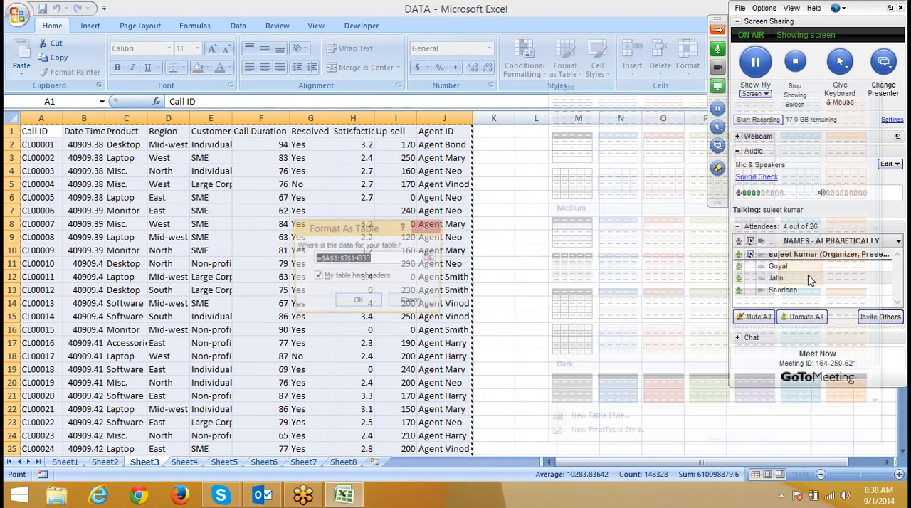
click(358, 300)
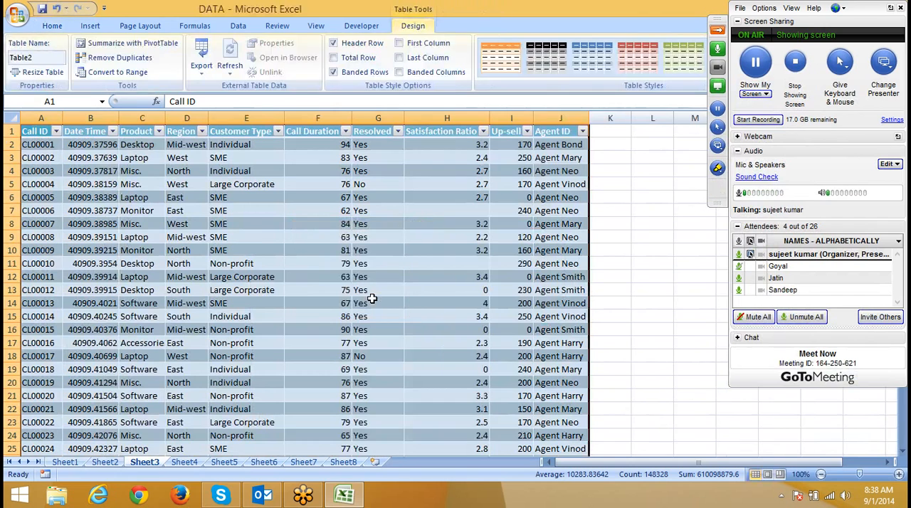
click(255, 159)
key(ctrl+Down)
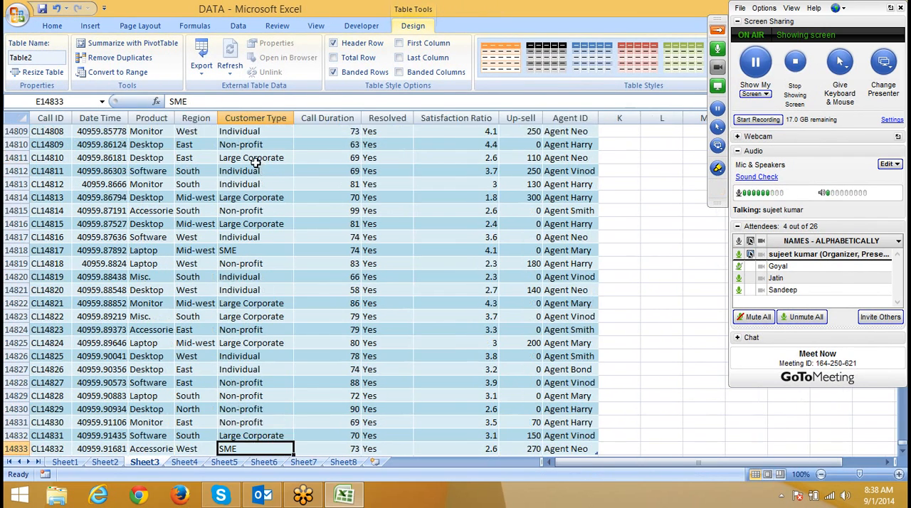
Step: Add a total row to the call data table on Sheet3
key(Down)
click(530, 449)
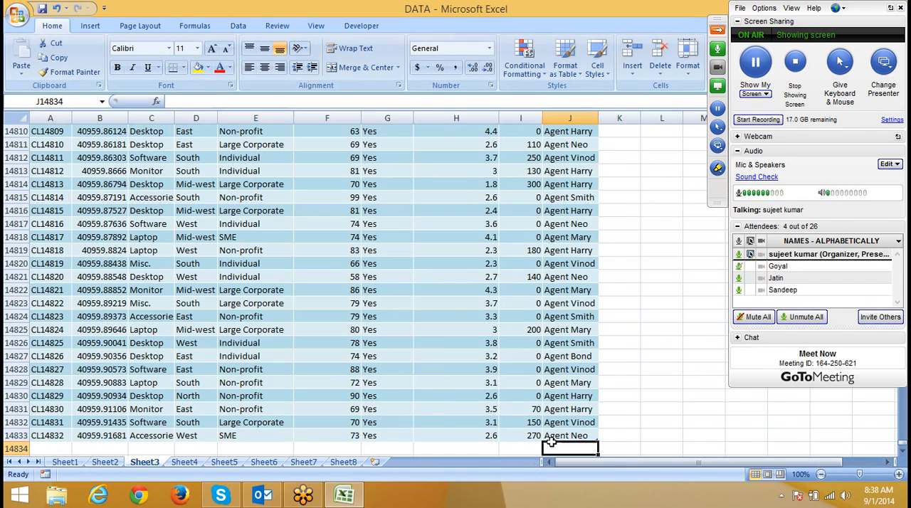
click(534, 421)
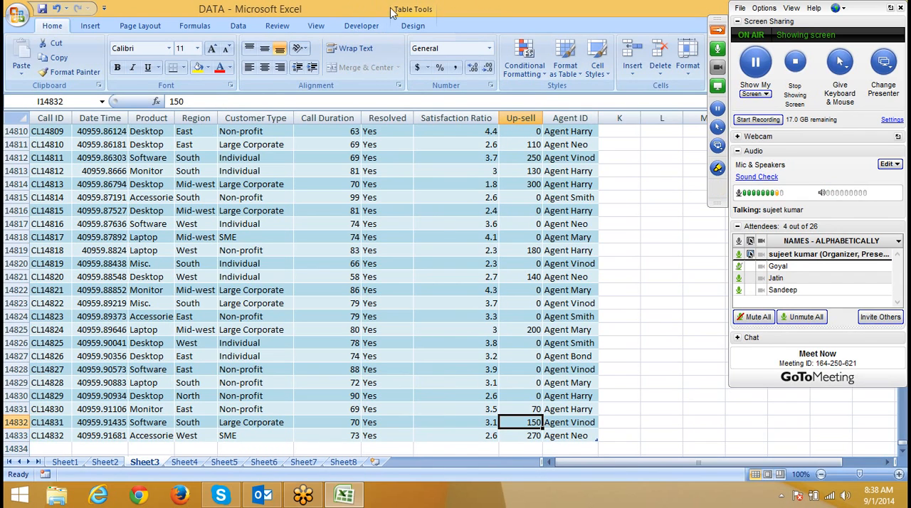
click(412, 25)
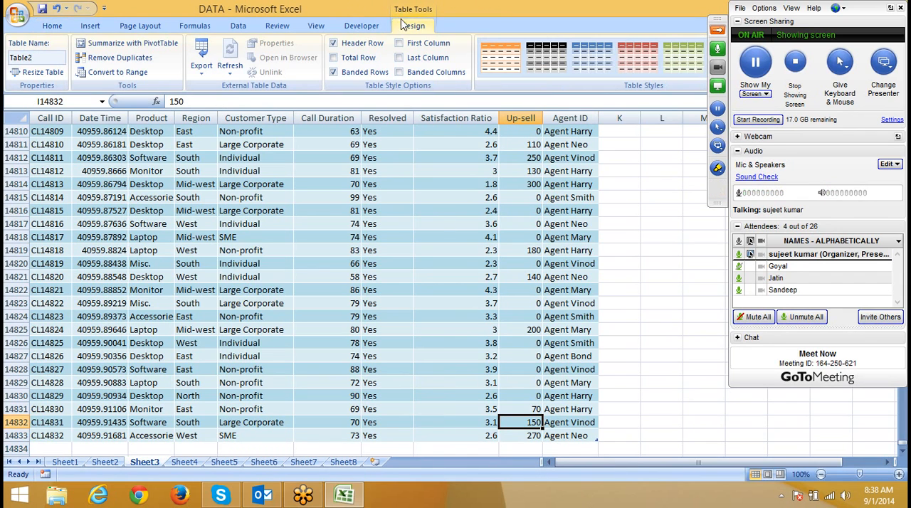
click(366, 58)
scroll(409, 171, down, 2)
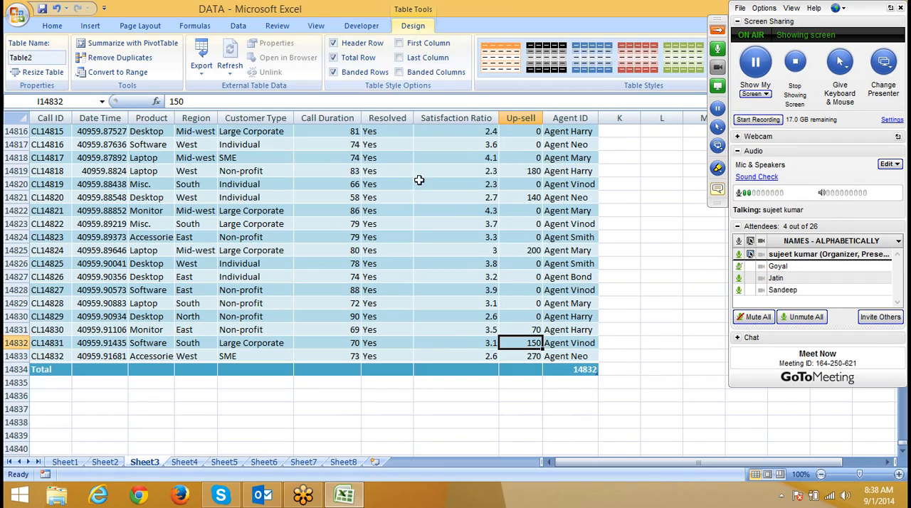
Step: In the table's total row, set the Up-sell column to Sum and the Call Duration column to Average
click(517, 367)
click(547, 370)
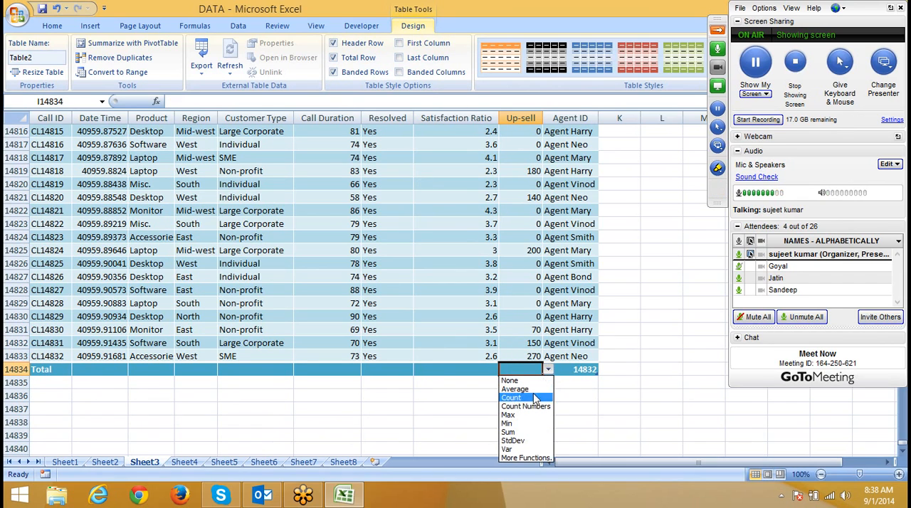
click(522, 432)
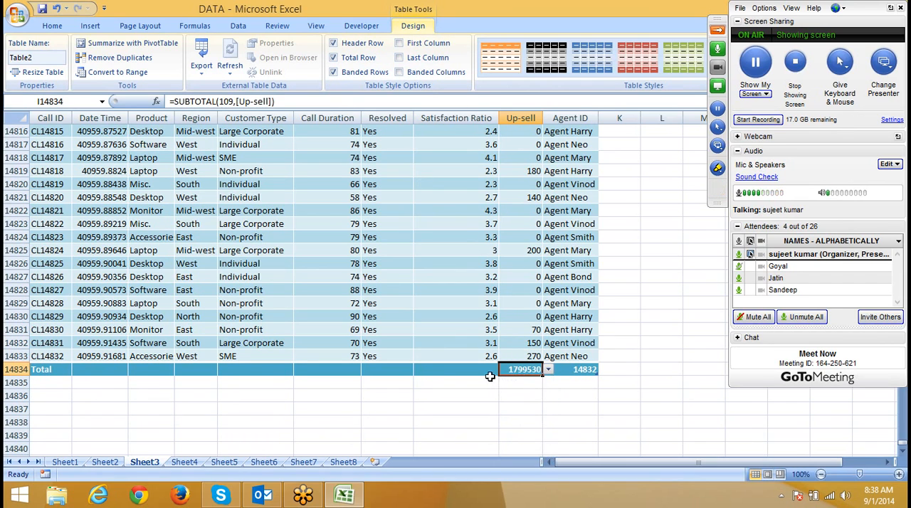
click(347, 368)
click(366, 369)
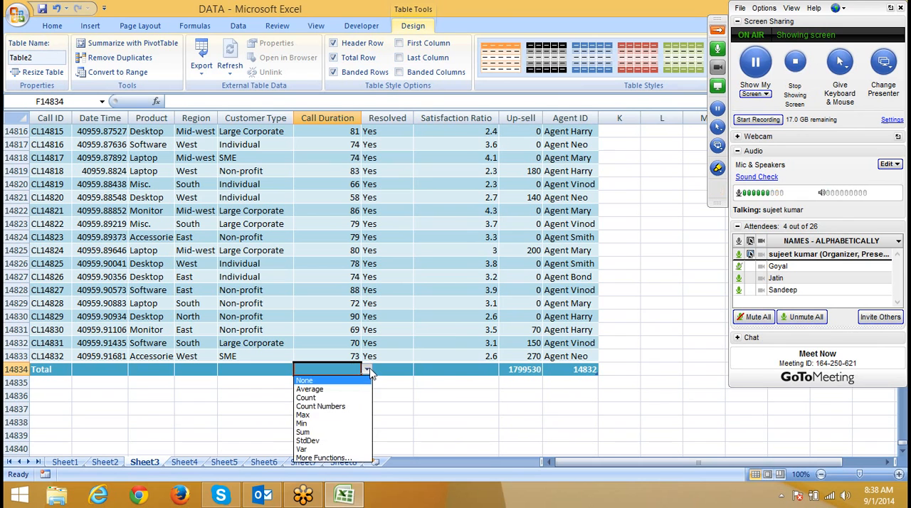
click(361, 390)
click(575, 369)
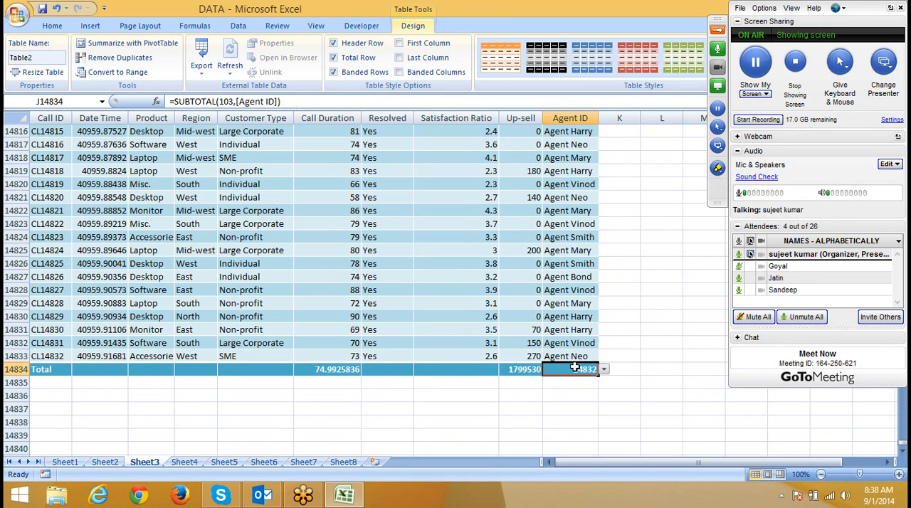
Step: Go back to the header row of the call data and convert the table to a normal range
scroll(517, 322, up, 20)
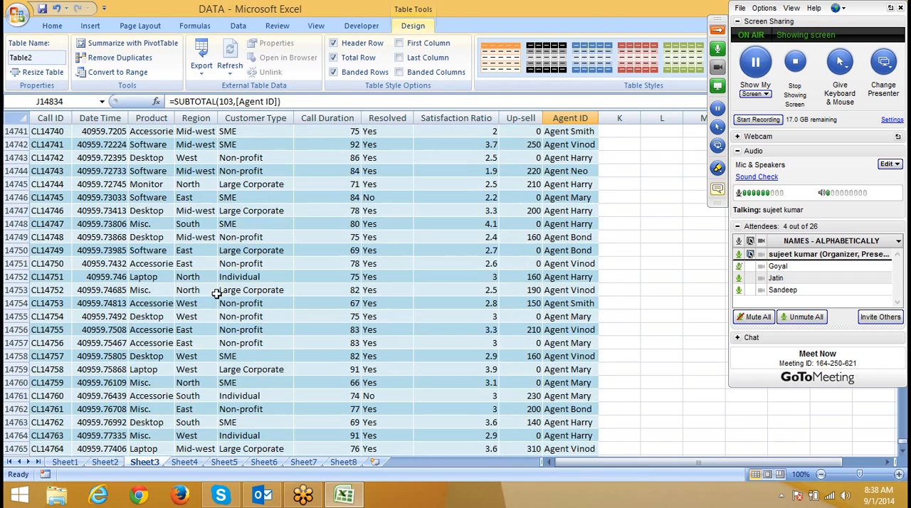
click(193, 264)
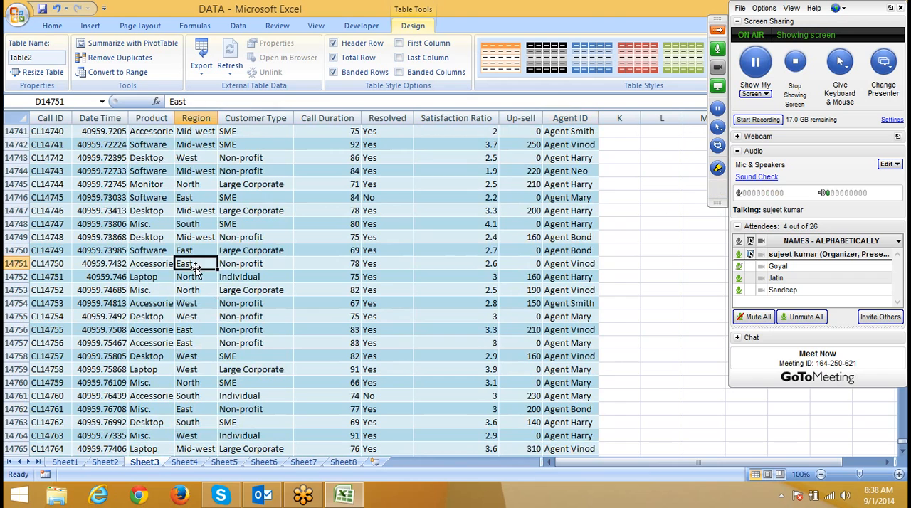
key(ctrl+Up)
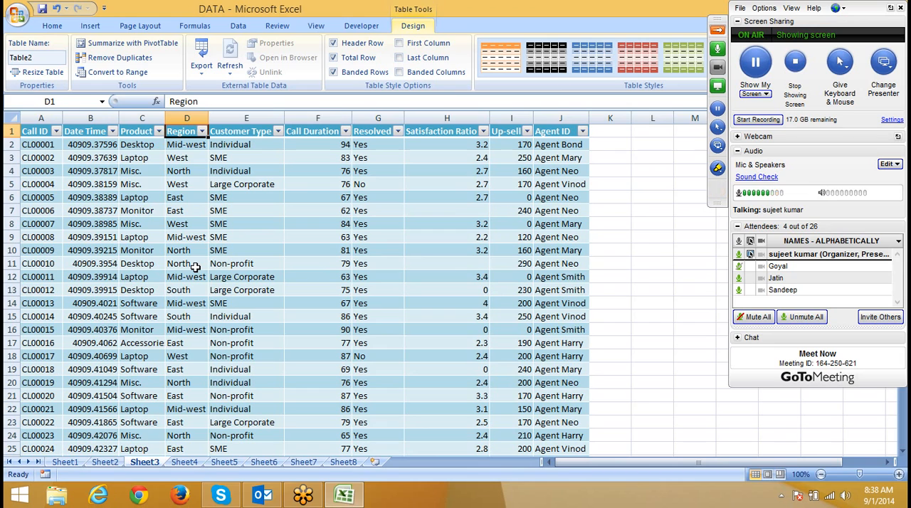
click(142, 74)
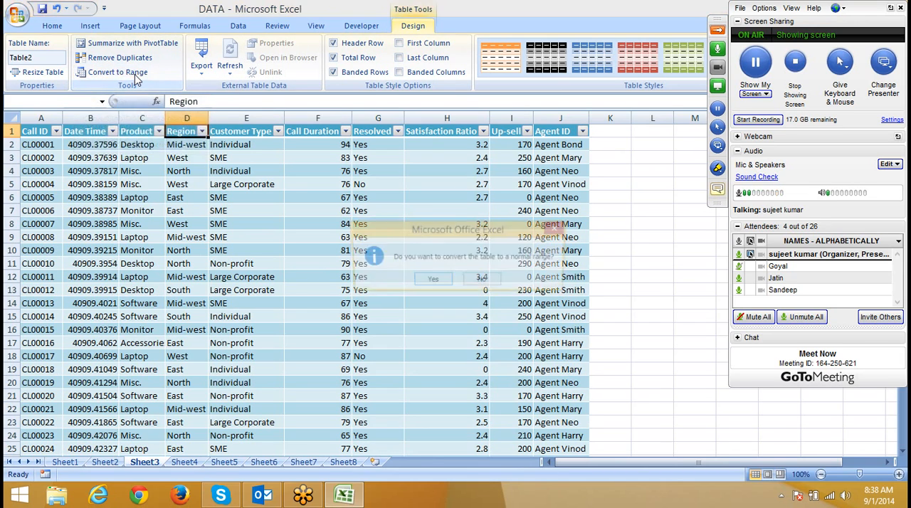
click(432, 282)
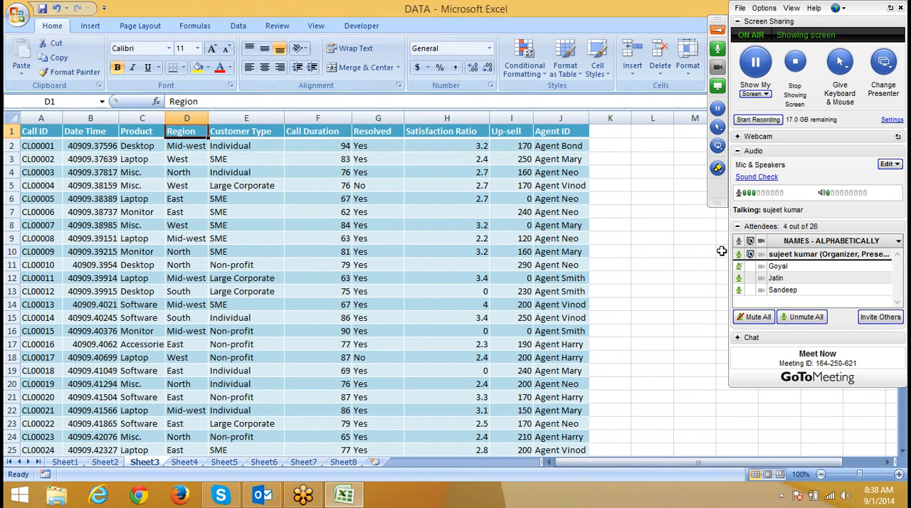
click(739, 255)
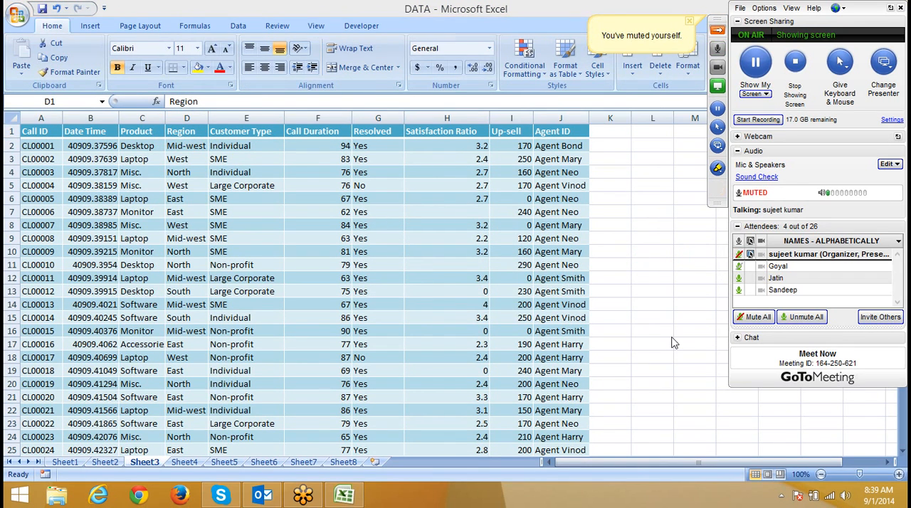
click(739, 254)
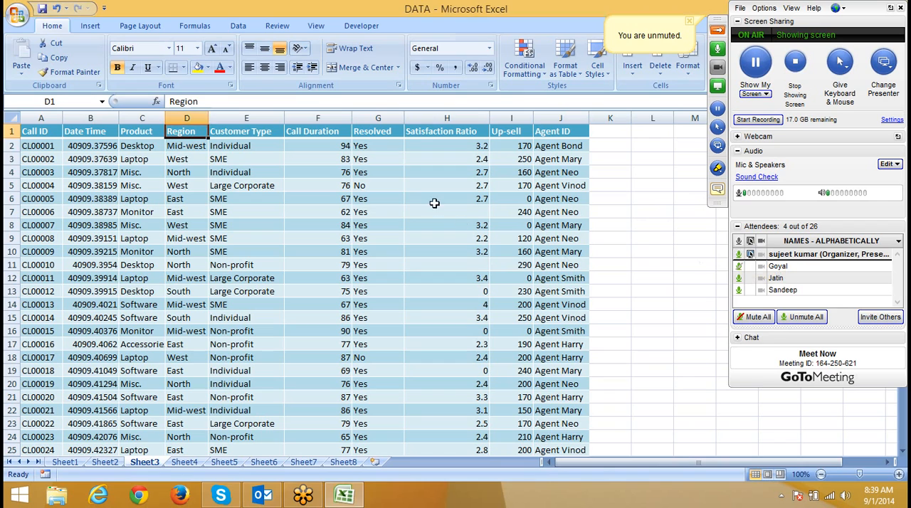
click(315, 200)
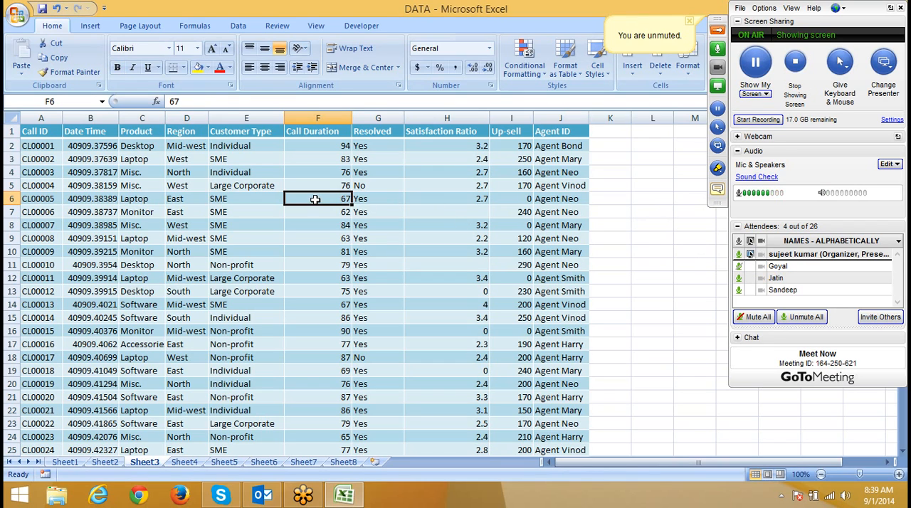
Step: Insert a new worksheet after Sheet8 and look through the cell styles available for range C1:K14
click(376, 463)
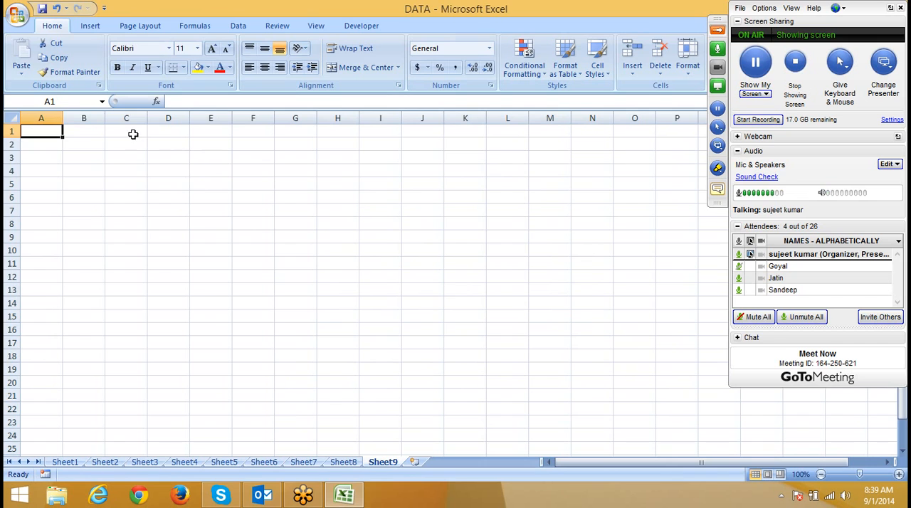
drag(134, 134, 469, 302)
click(594, 70)
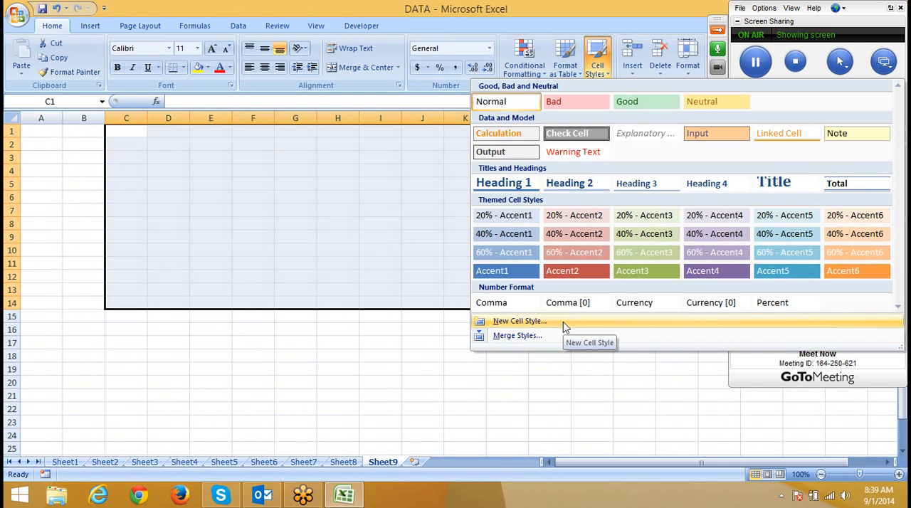
click(264, 371)
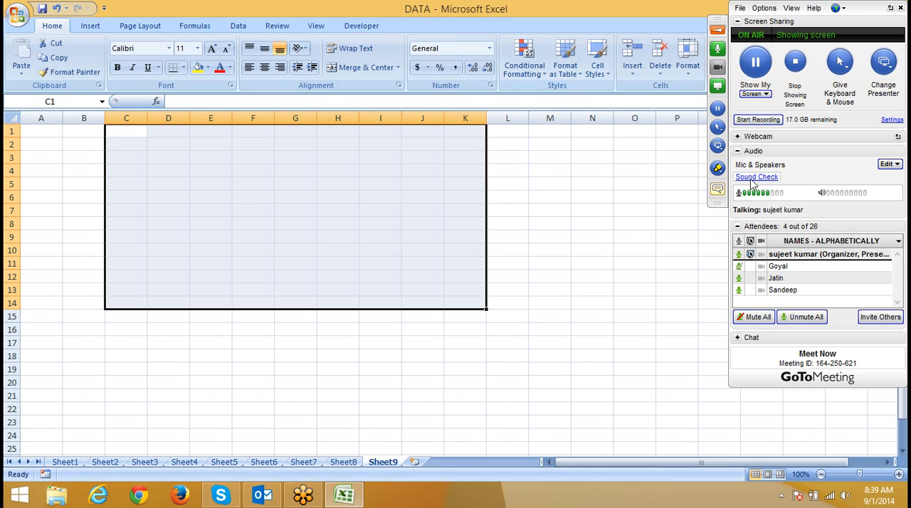
Step: Check the GoToMeeting chat messages, and return to the attendee list with the chat collapsed
click(719, 191)
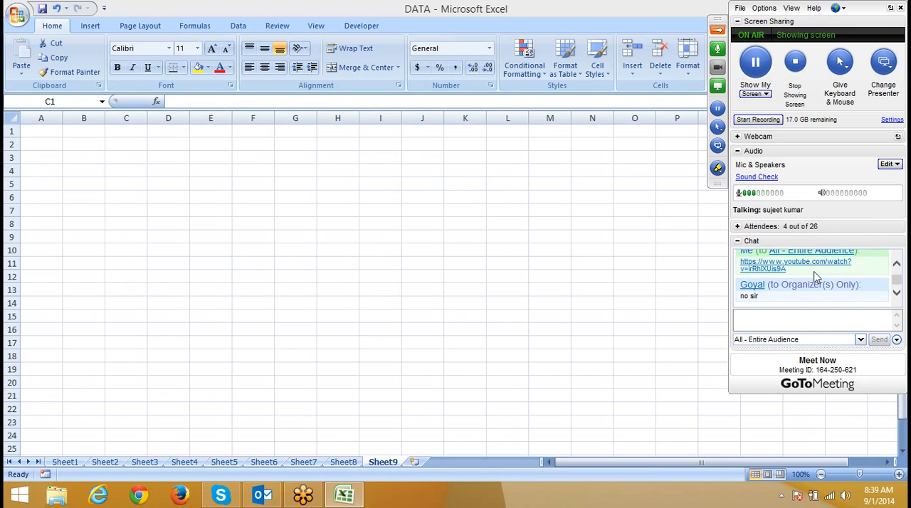
click(738, 241)
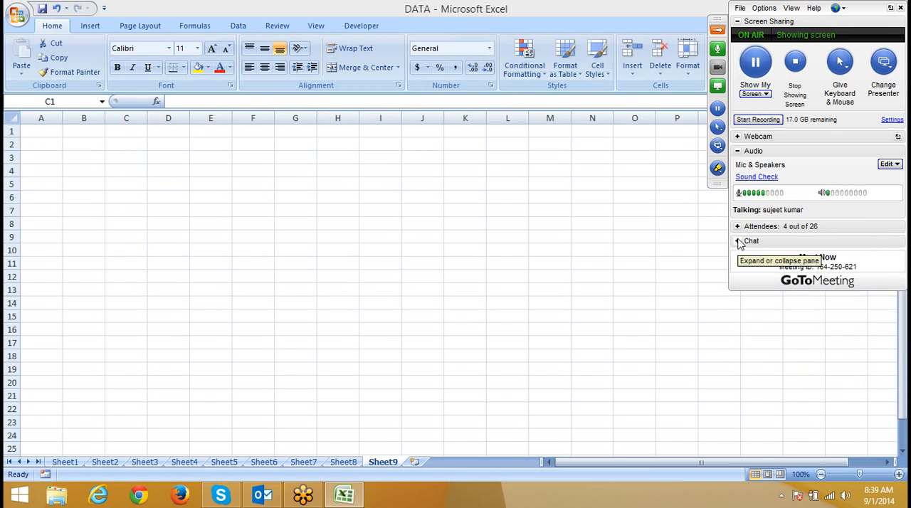
click(738, 226)
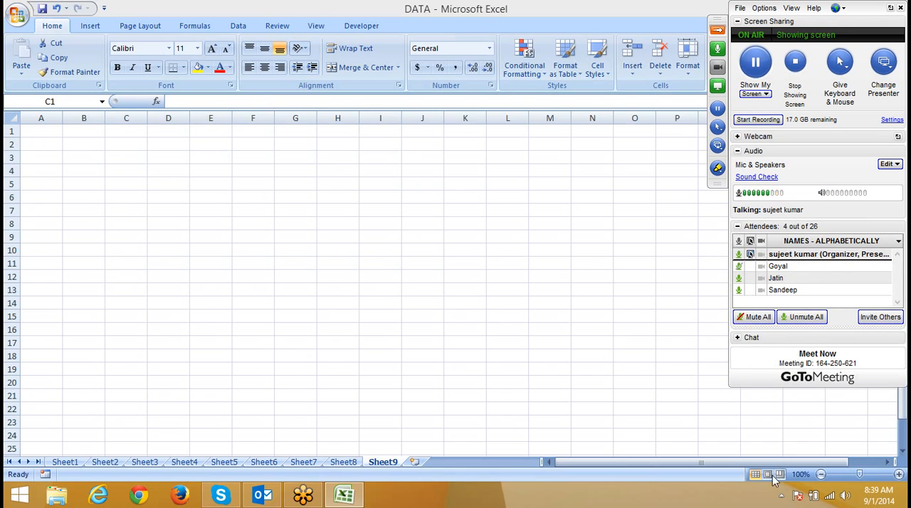
click(782, 496)
click(619, 305)
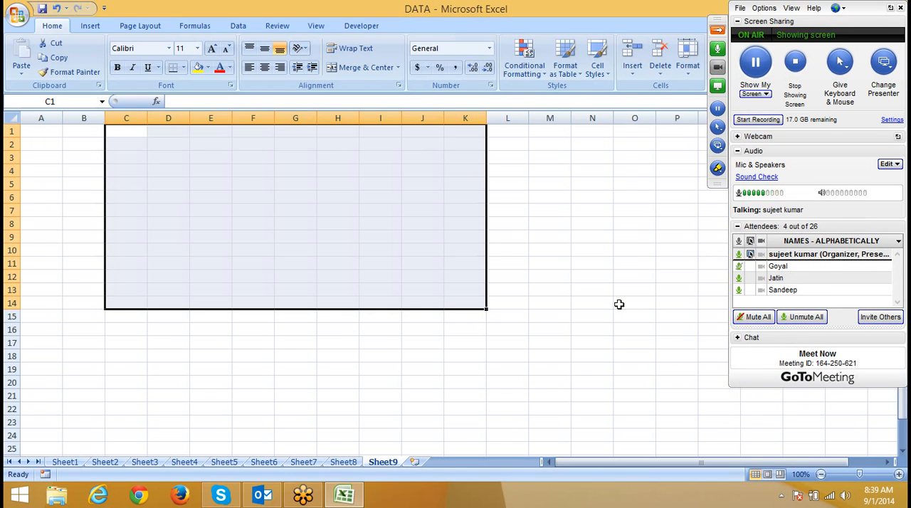